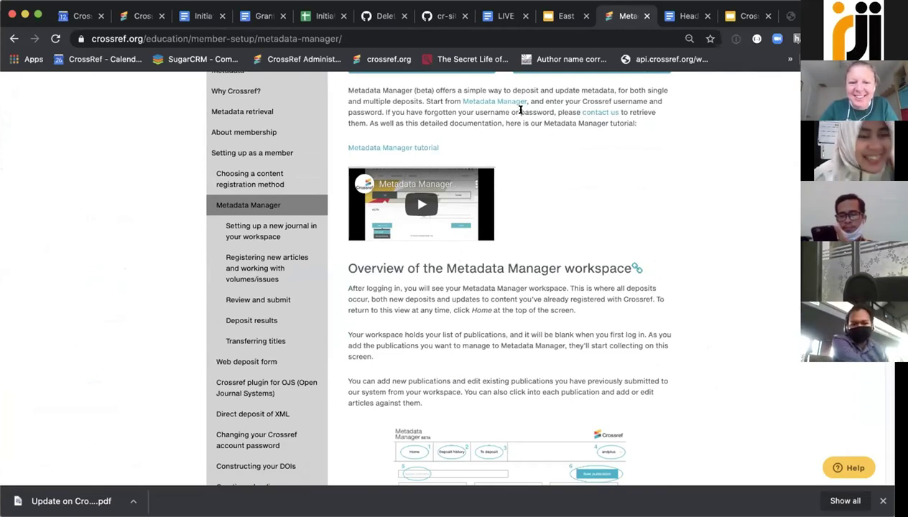
- Log in to Metadata Manager with the prefilled account credentials and show the home workspace of publications
left_click(494, 102)
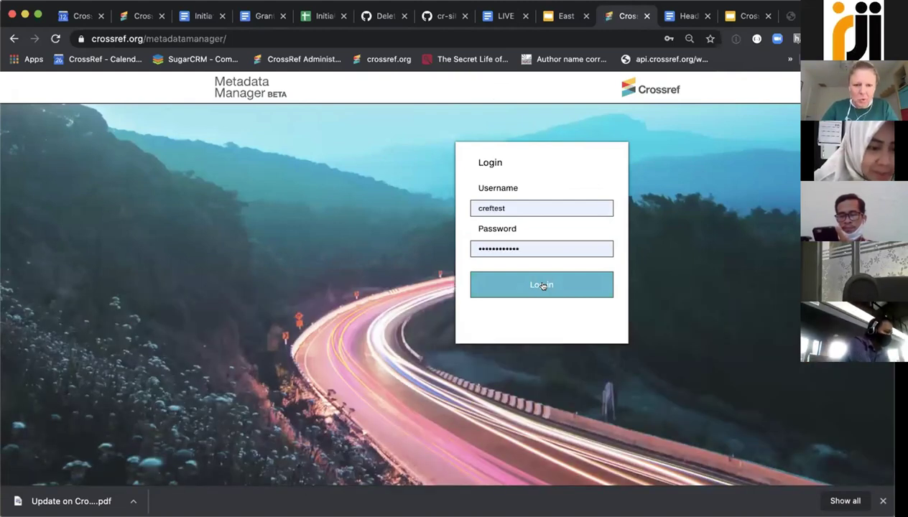
left_click(543, 285)
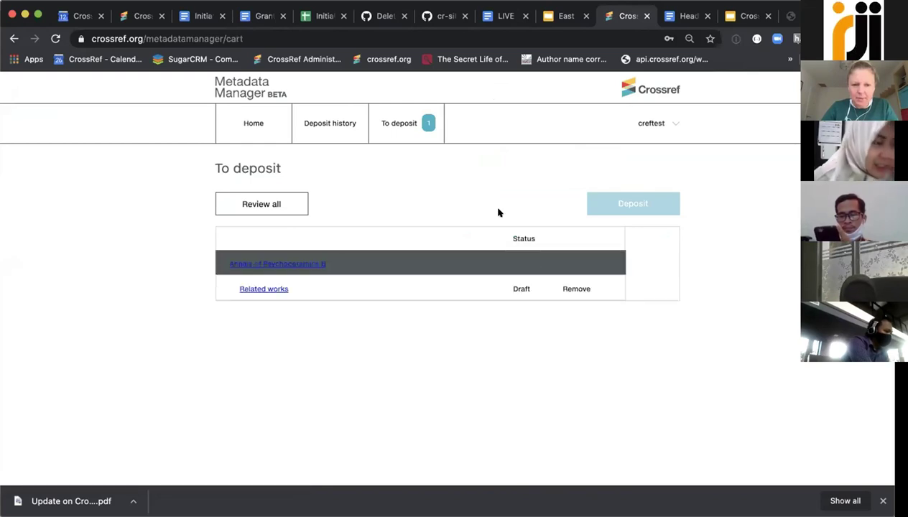
left_click(254, 124)
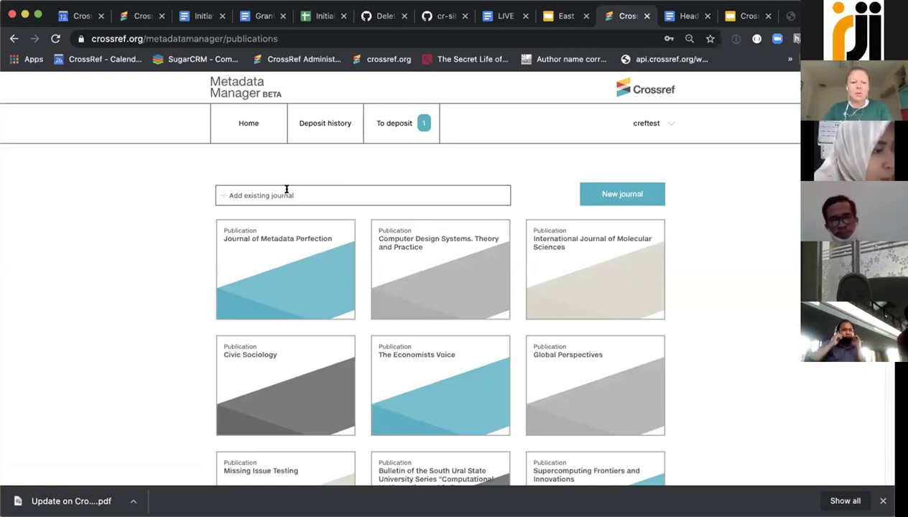
type("journal")
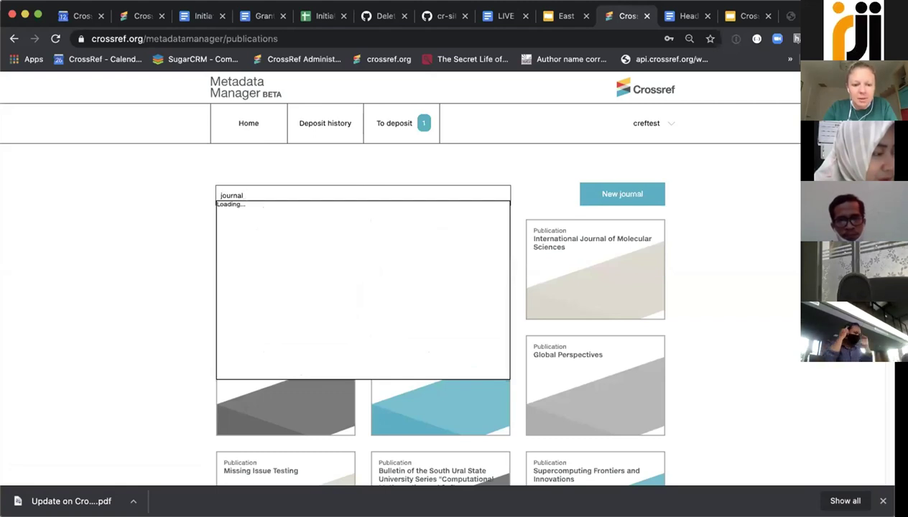
type(" of")
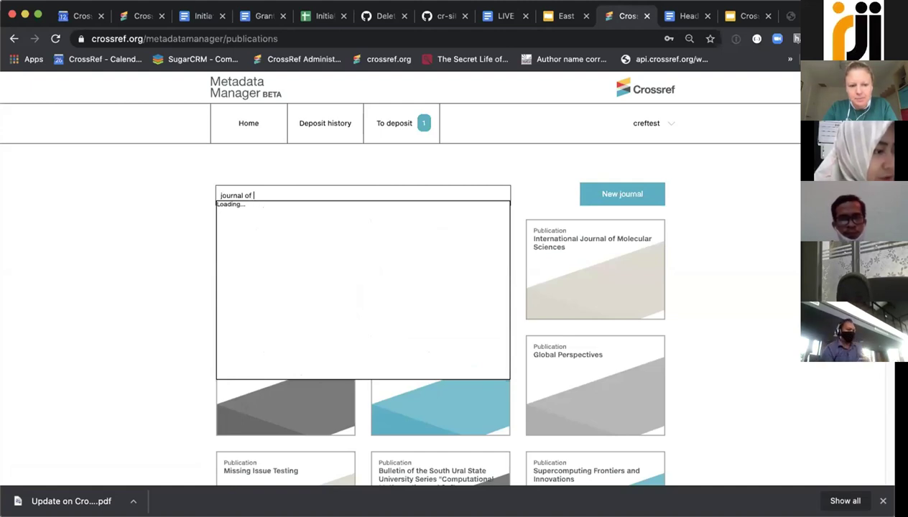
key("BackSpace")
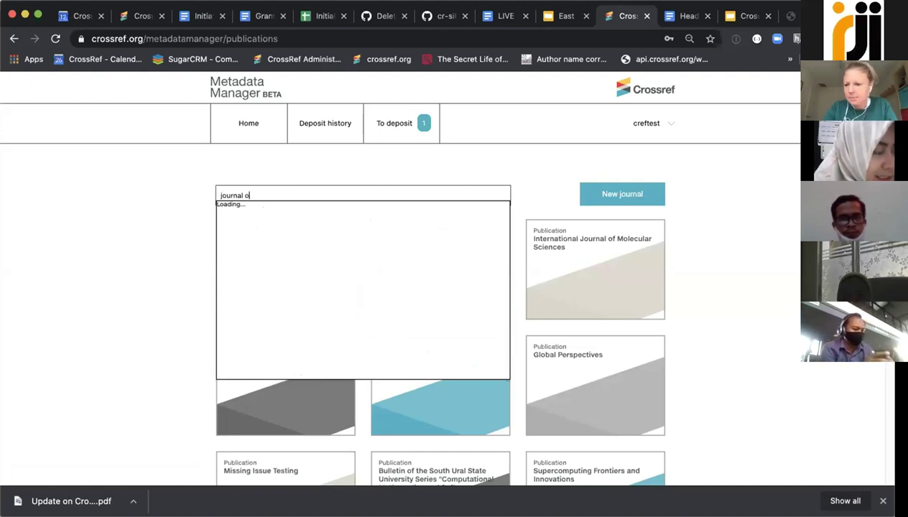
key("BackSpace")
key("BackSpace")
key("BackSpace")
key("BackSpace")
key("BackSpace")
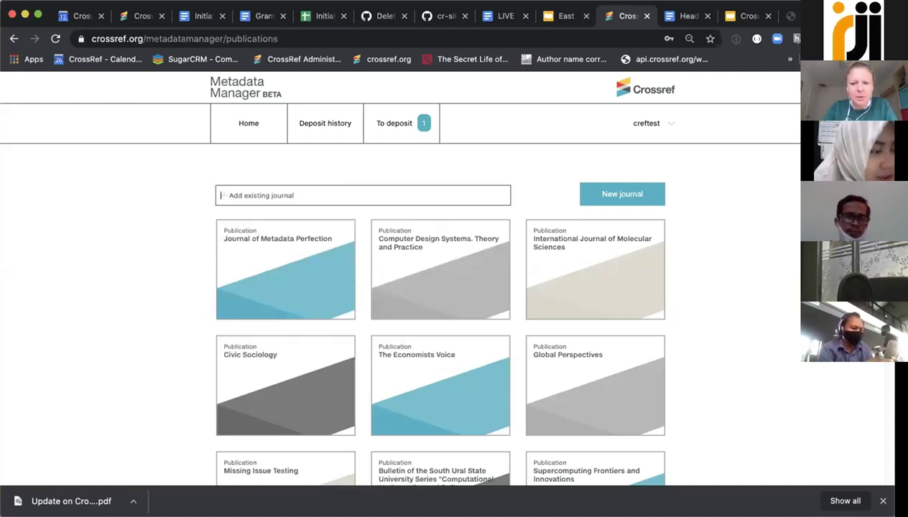
- Search existing journals for "metadata", start adding Journal of Library Metadata, and look at its archive location options
type("metadata")
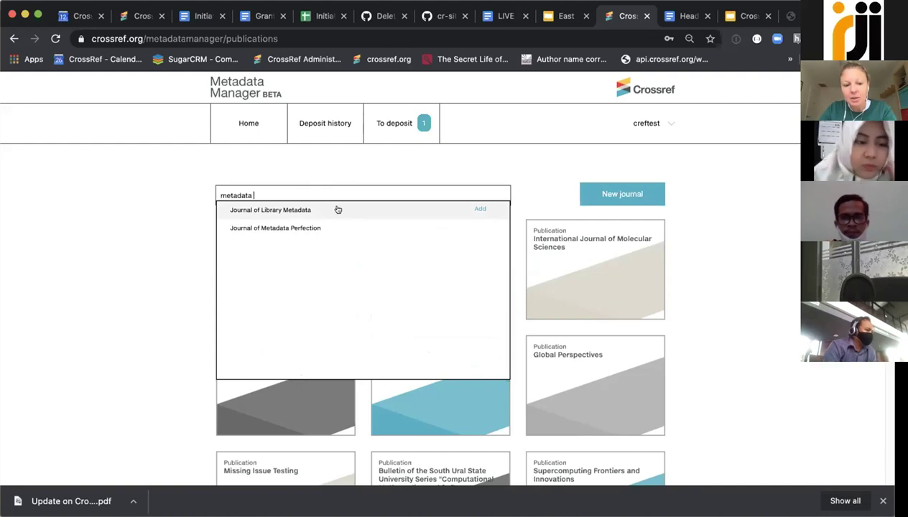
left_click(479, 208)
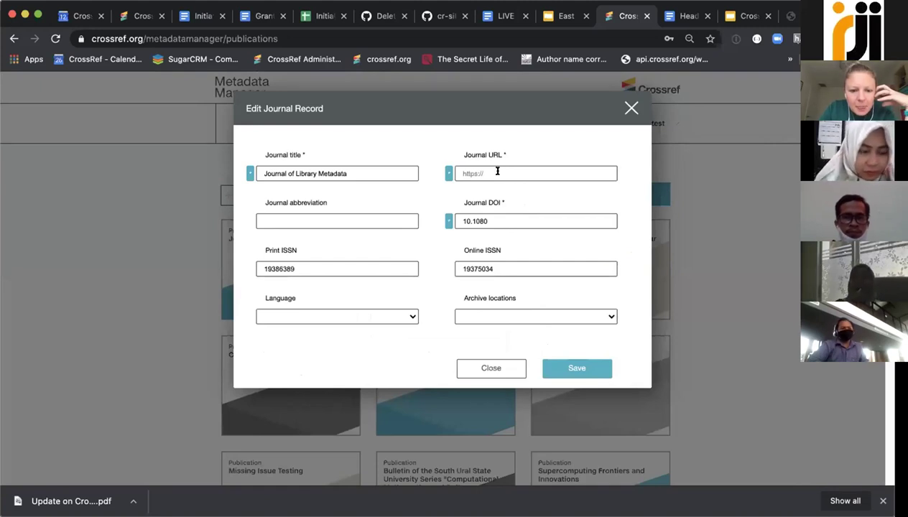
left_click(410, 316)
left_click(464, 316)
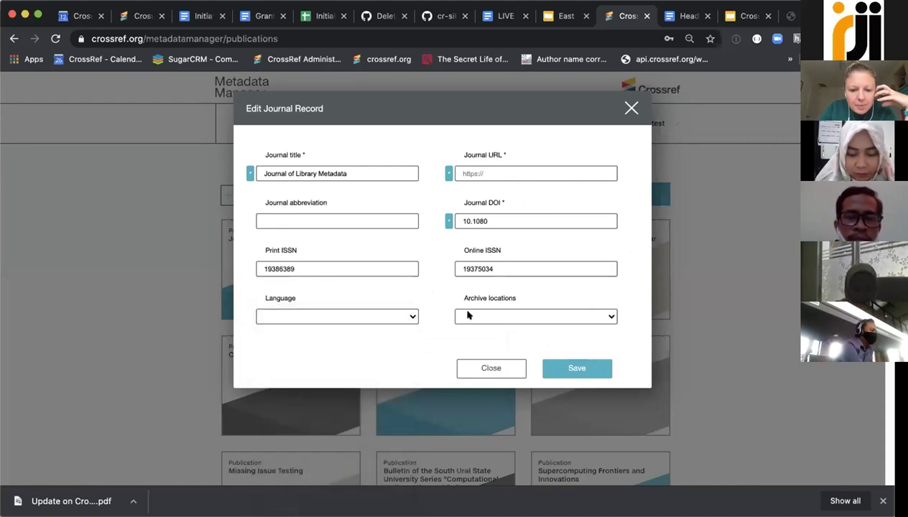
left_click(466, 316)
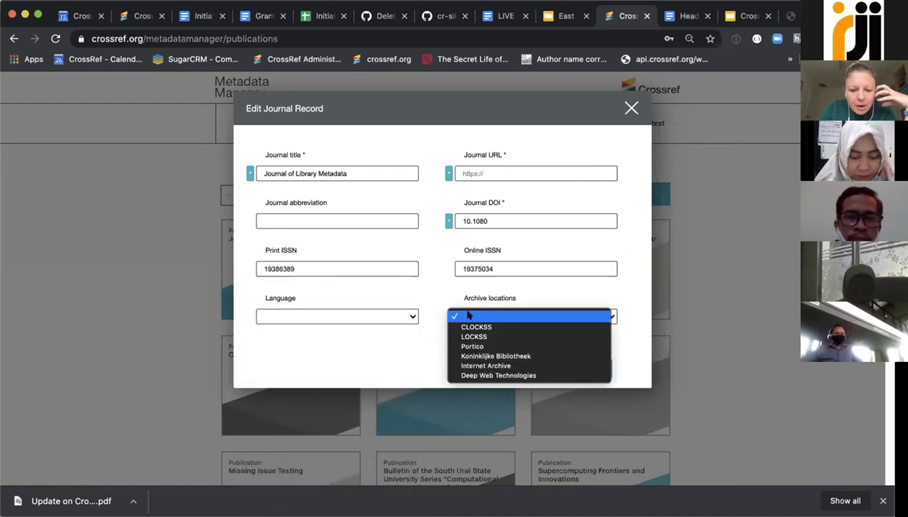
left_click(468, 315)
left_click(518, 172)
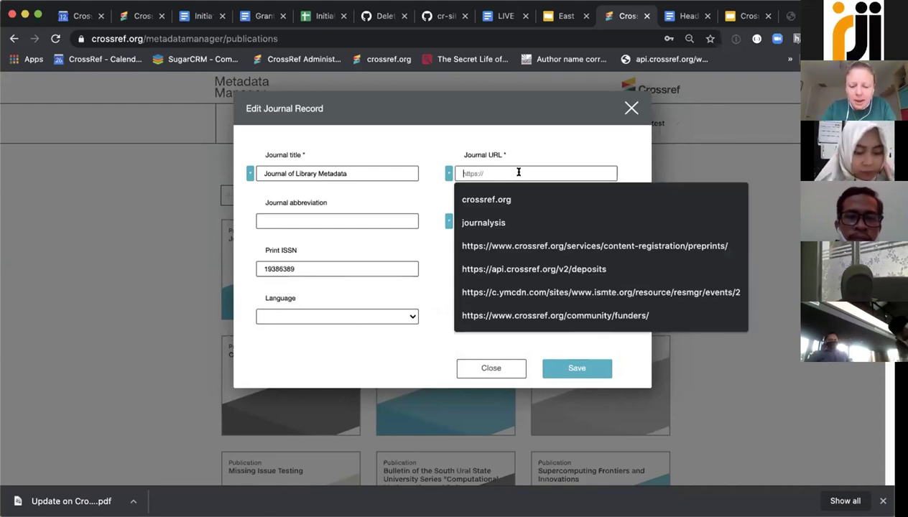
type("https://")
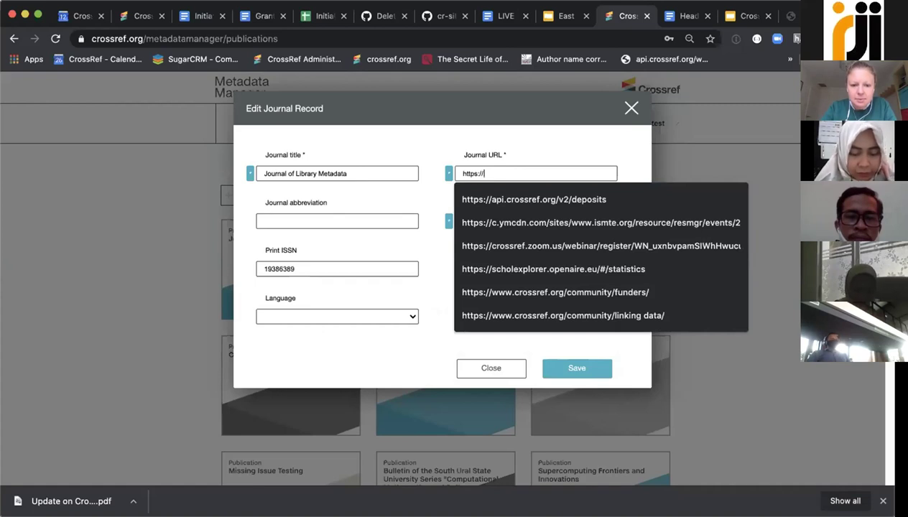
type("librarymetad")
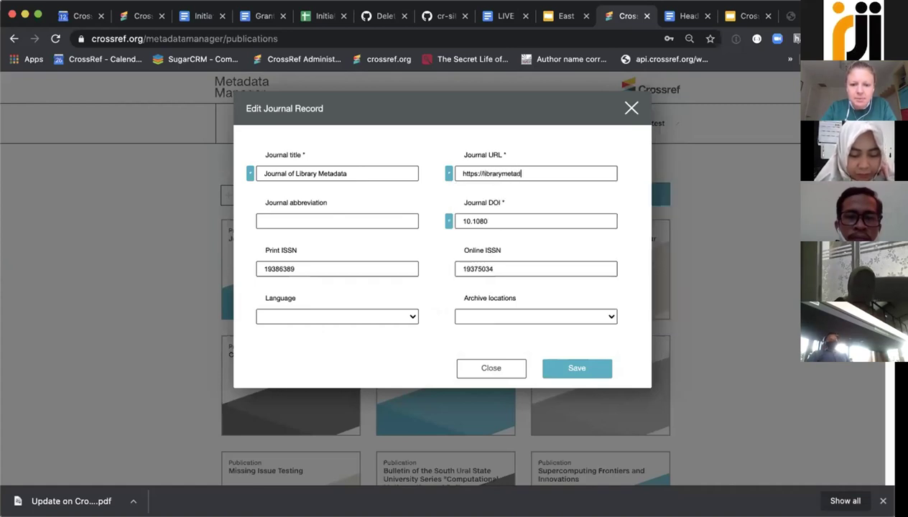
type("ata.")
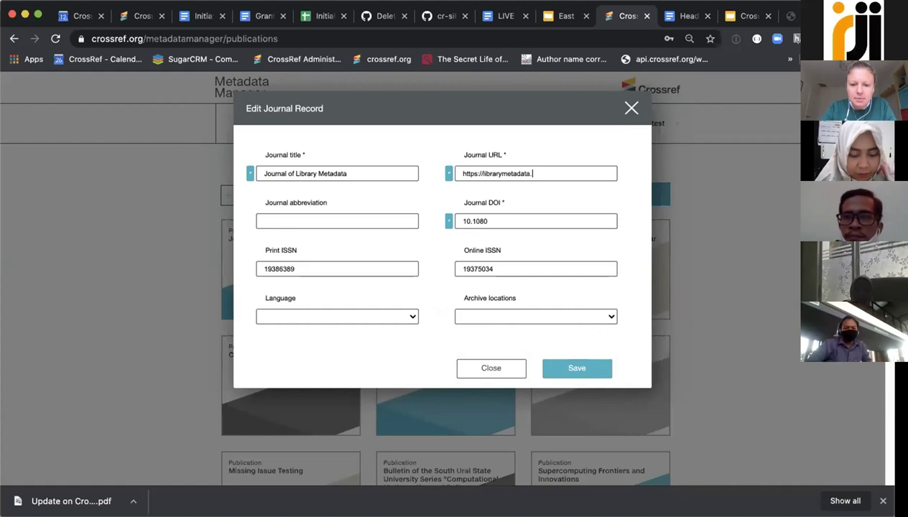
type("org")
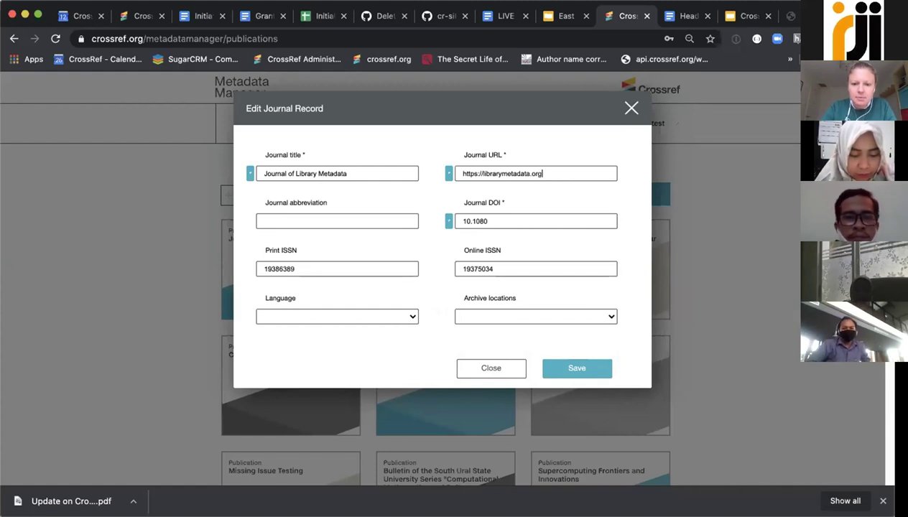
left_click(566, 365)
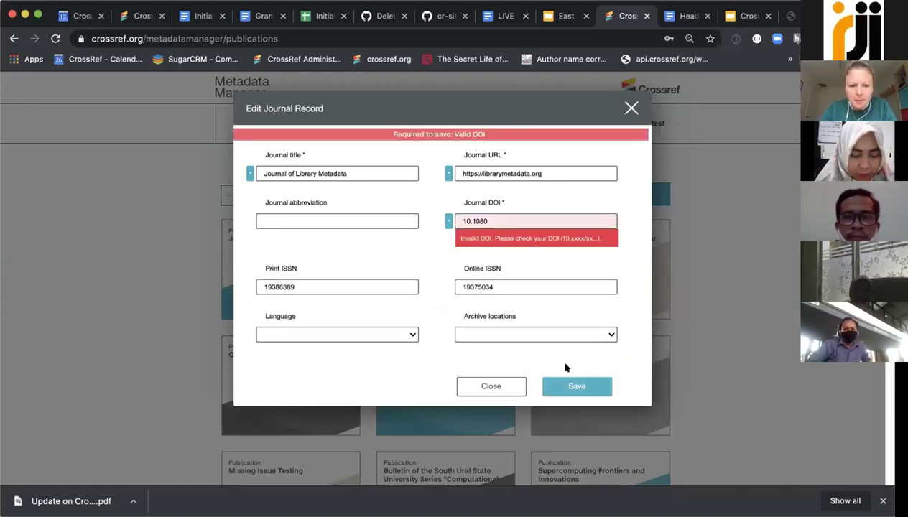
- Try to save the journal record with the DOI 10.1080.12345, and close the record without saving
left_click(498, 221)
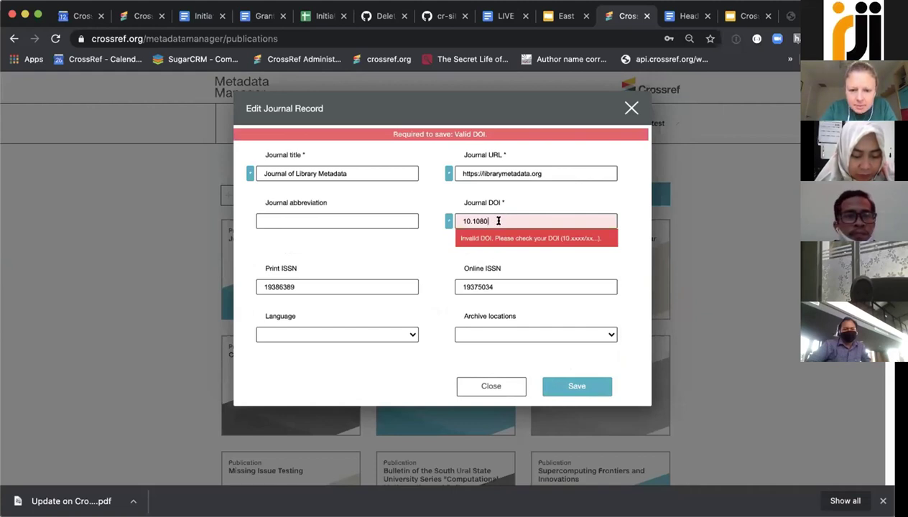
key("BackSpace")
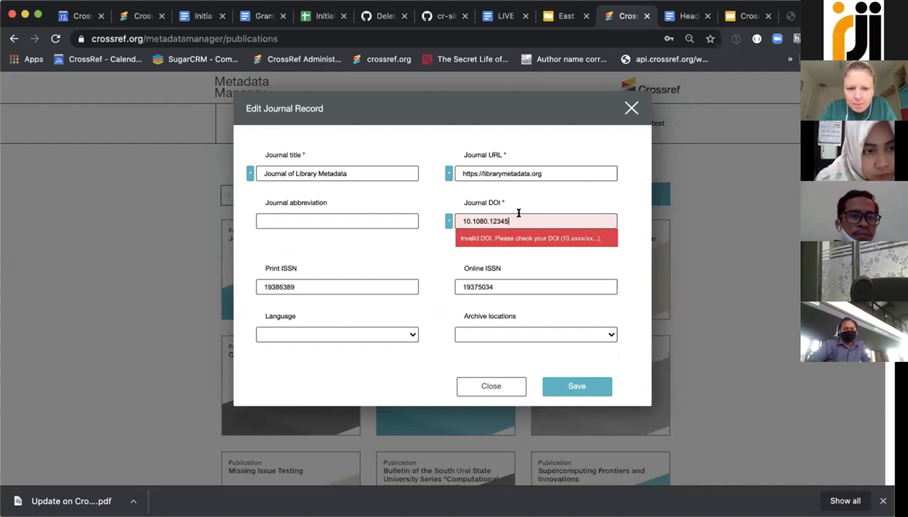
left_click(565, 382)
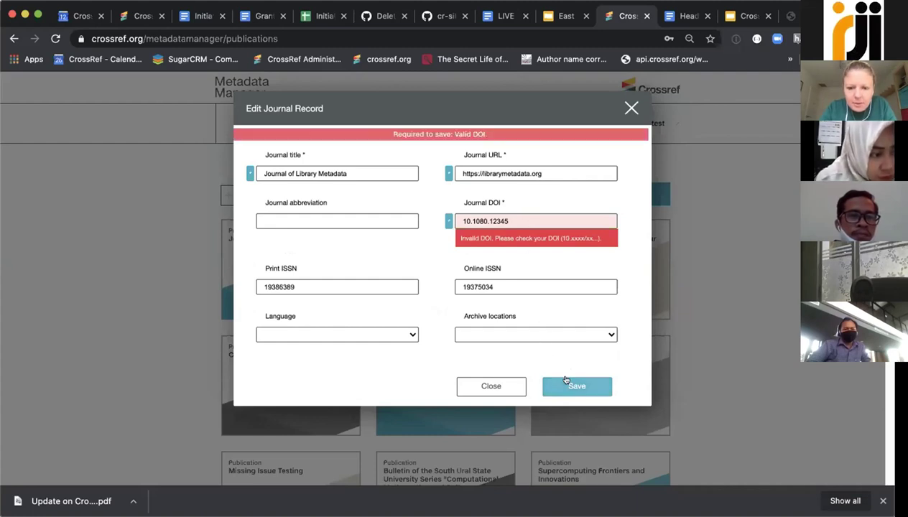
left_click(631, 108)
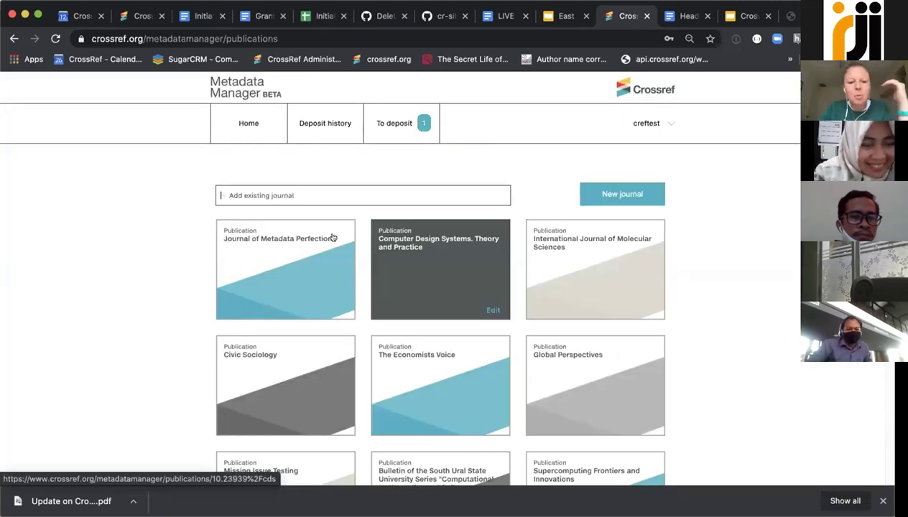
- Open the Journal of Metadata Perfection publication and create a new article record in it
left_click(313, 186)
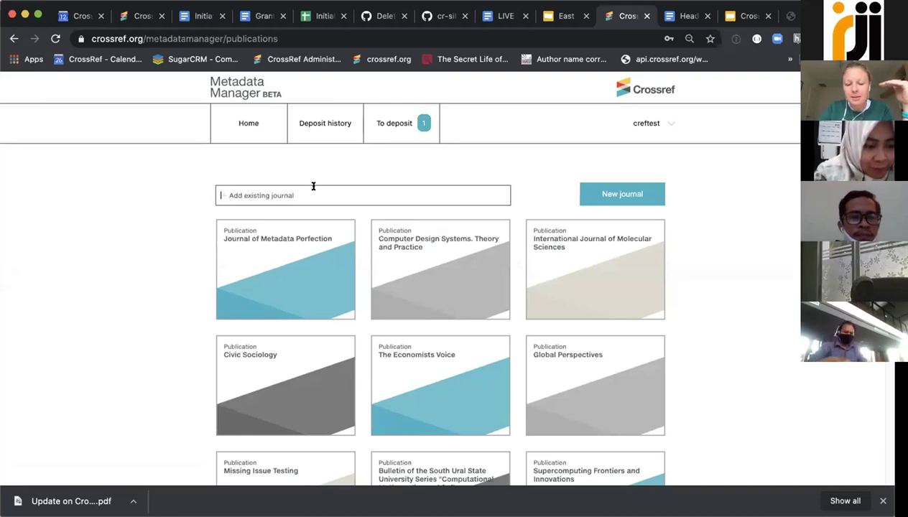
left_click(301, 254)
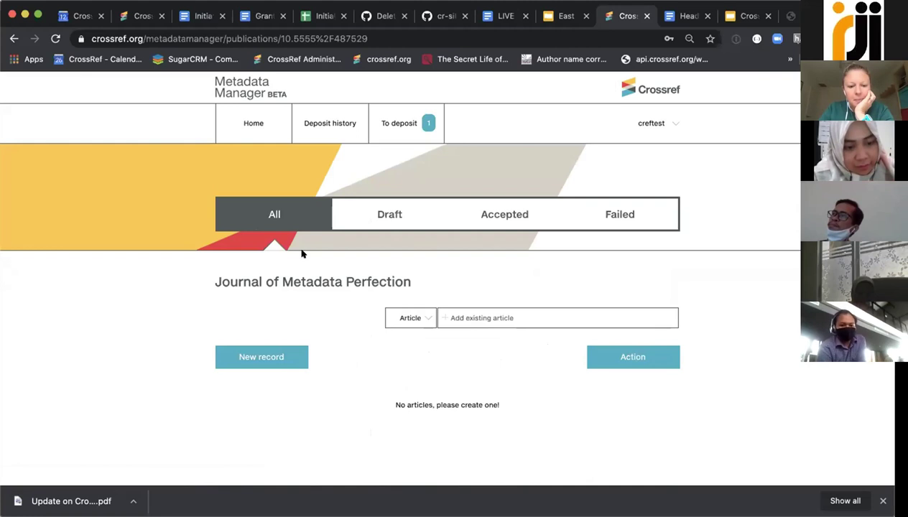
left_click(470, 315)
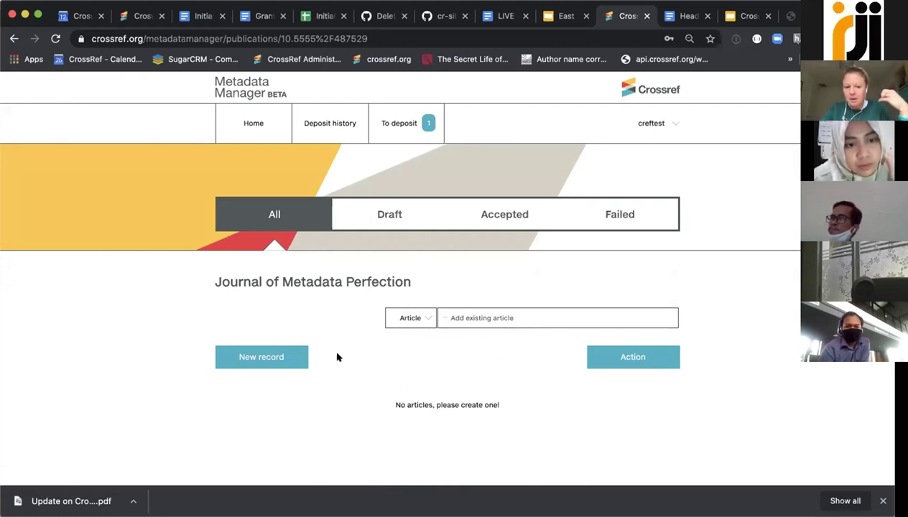
left_click(265, 355)
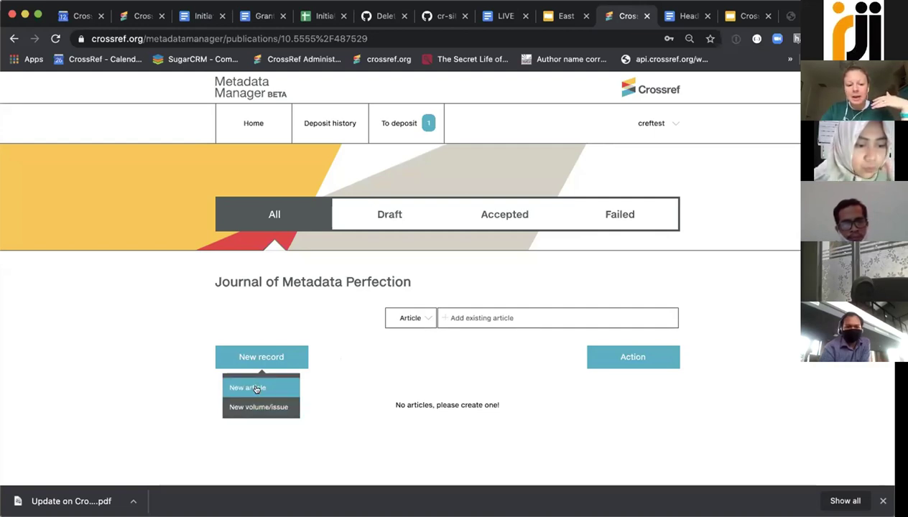
left_click(256, 388)
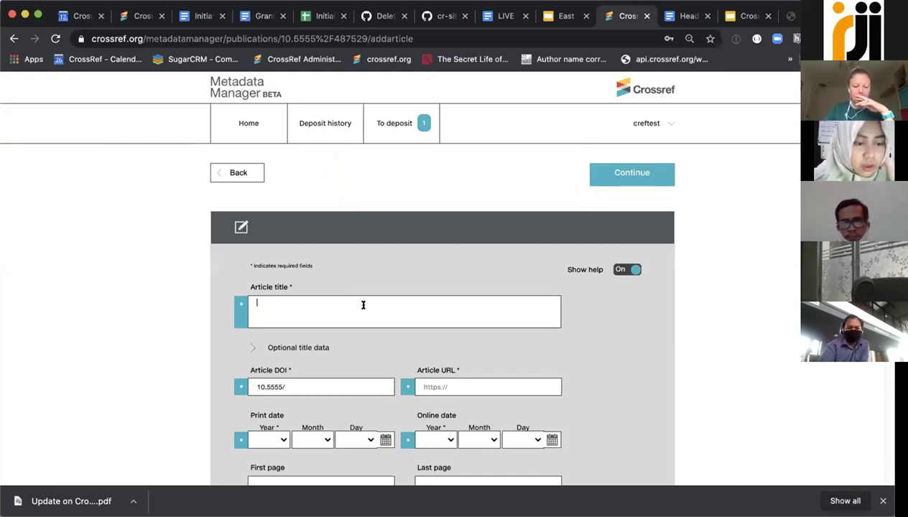
- Title the article "RJI Demo" and set its article DOI to 10.5555/487hjd11
type("RJI Demo")
left_click(343, 386)
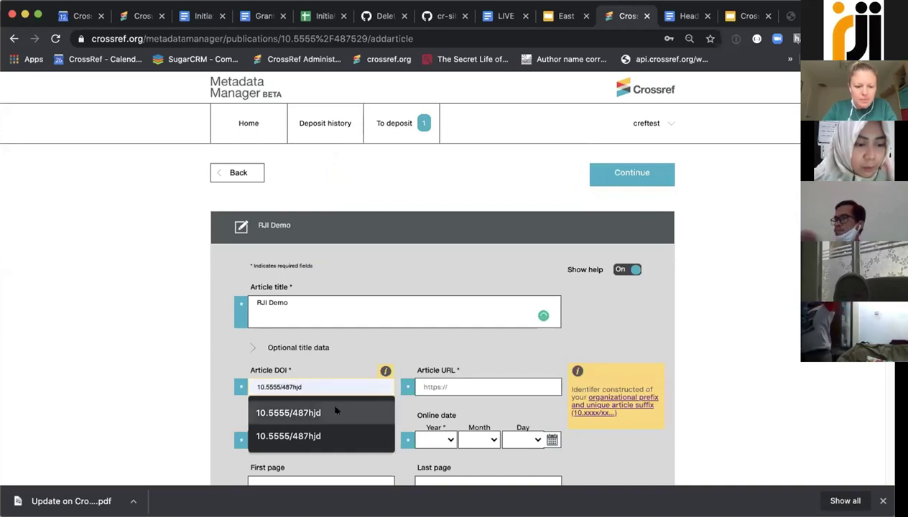
left_click(334, 411)
type("11")
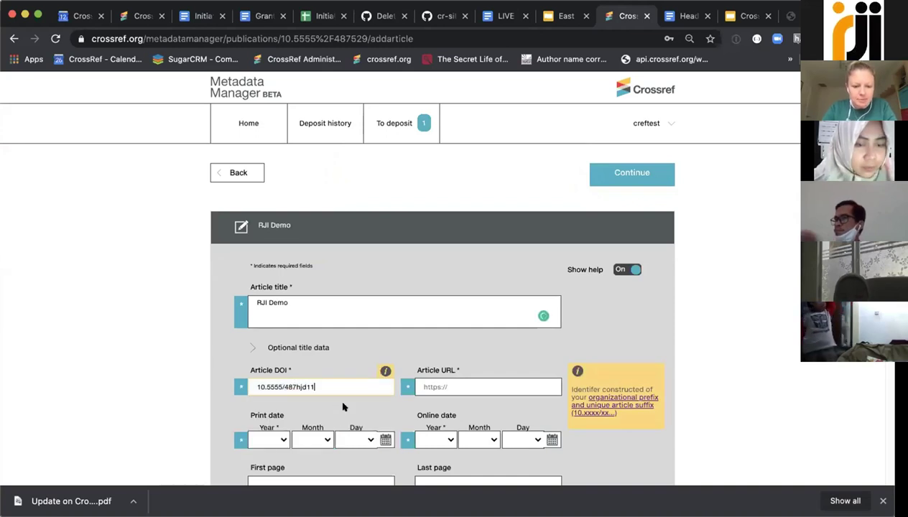
left_click(469, 381)
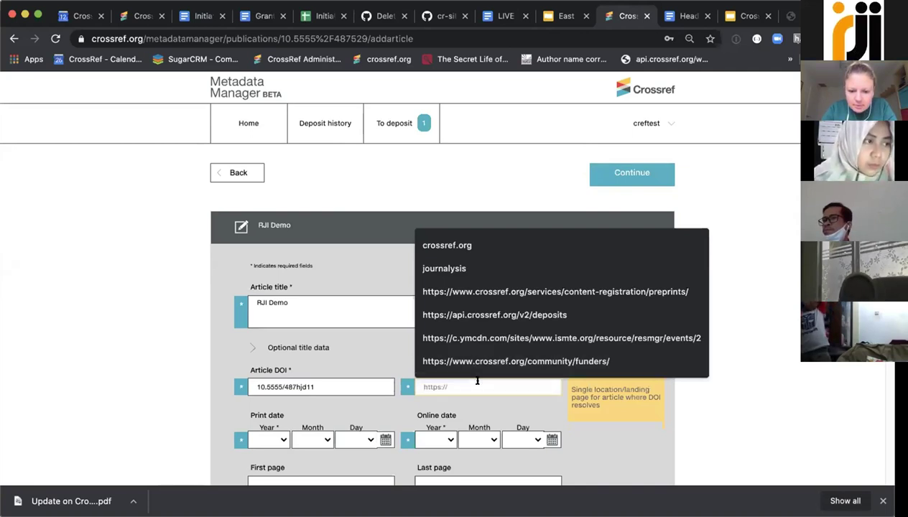
left_click(481, 367)
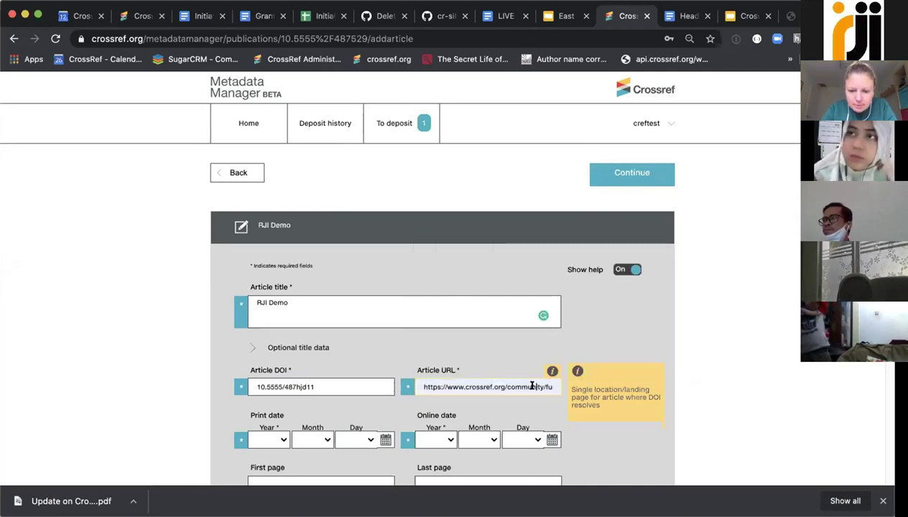
left_click_drag(548, 383, 579, 390)
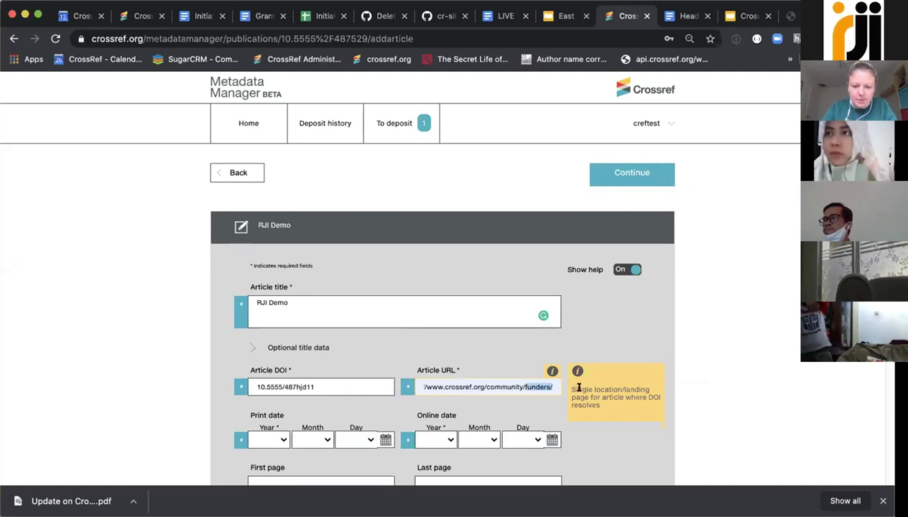
type("R")
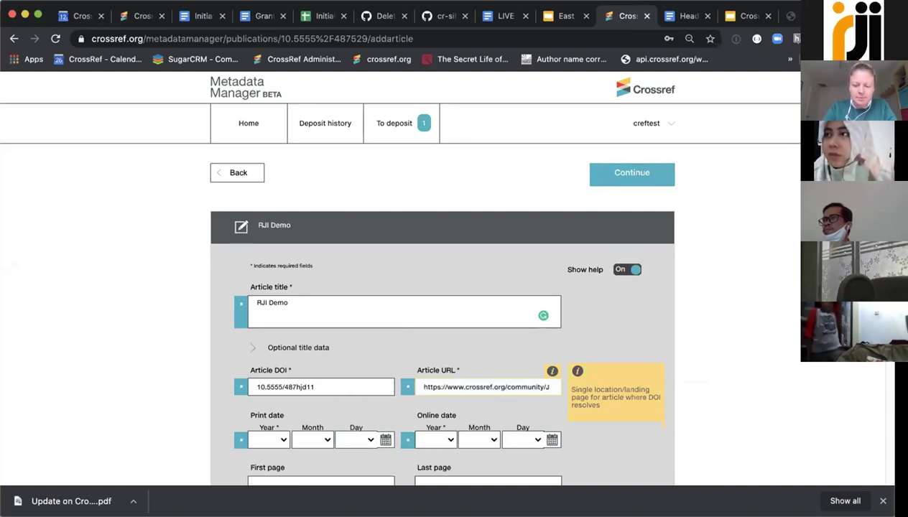
type("JI")
left_click(632, 346)
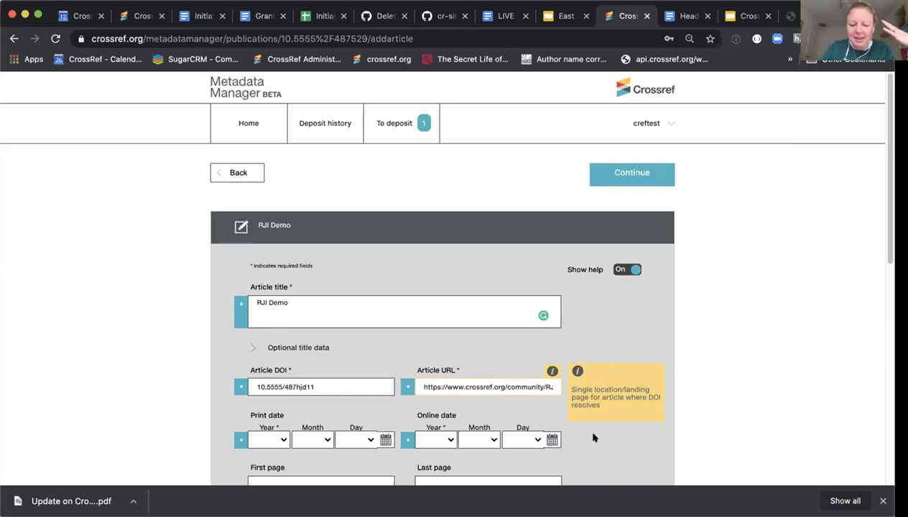
- Set the year to 2020 for both the article's print date and its online date
scroll(593, 437, "down", 3)
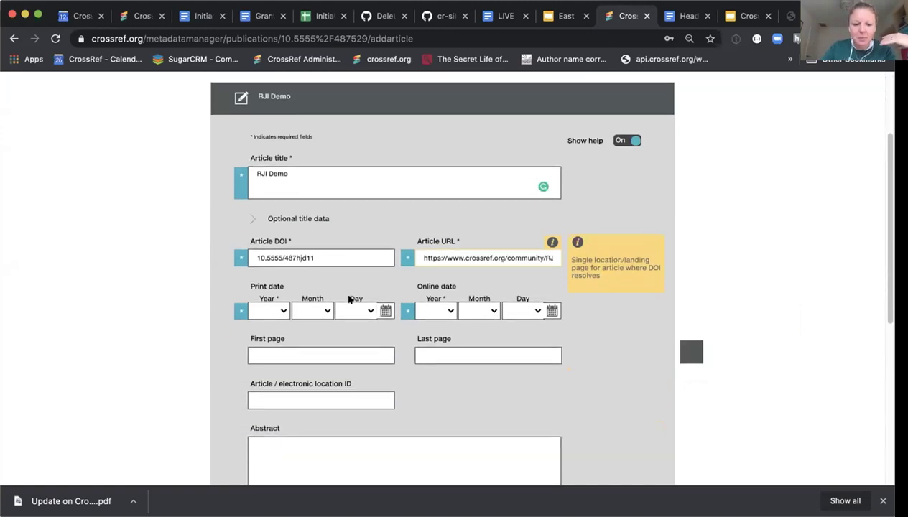
left_click(279, 307)
left_click(263, 318)
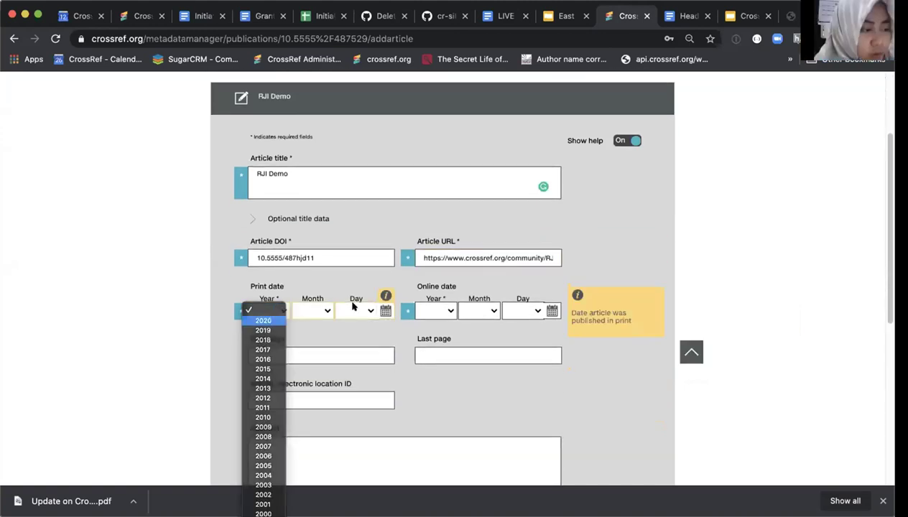
left_click(446, 310)
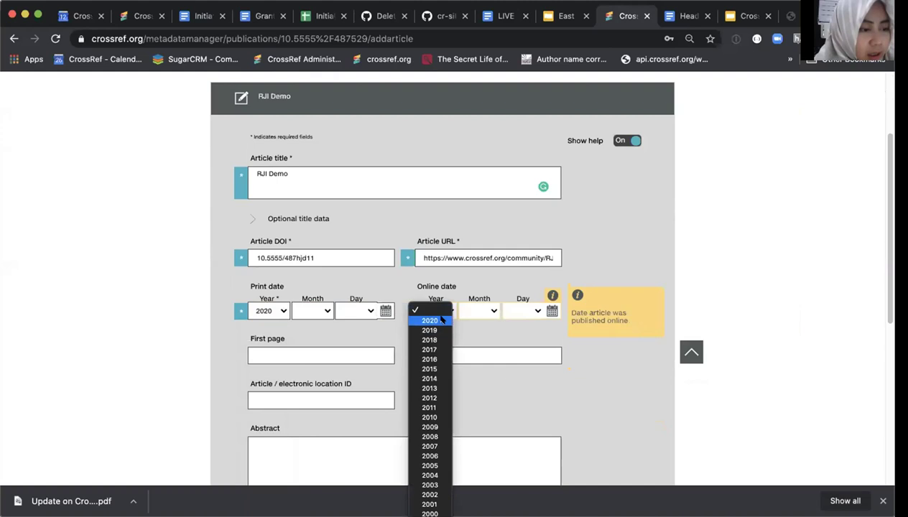
left_click(435, 319)
- Try to set the article's online date to 12 September 2020 using the calendar
left_click(550, 310)
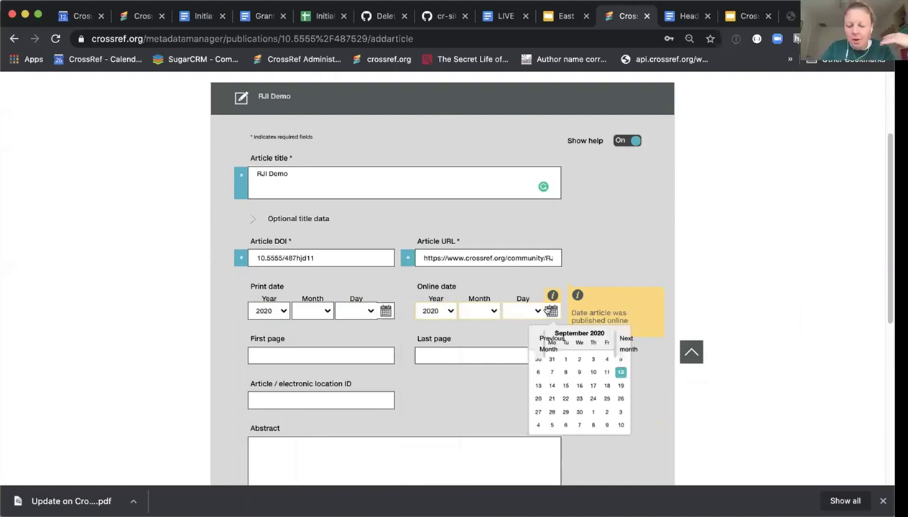
left_click(616, 370)
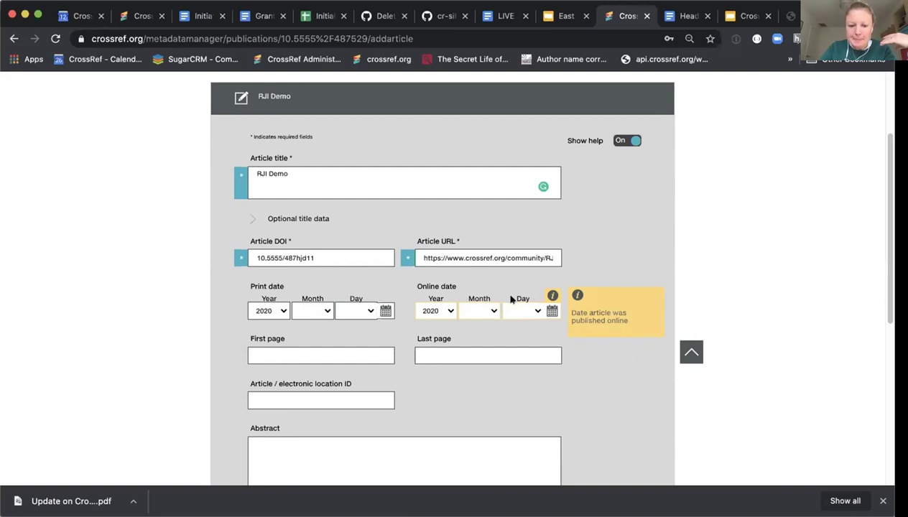
left_click(488, 308)
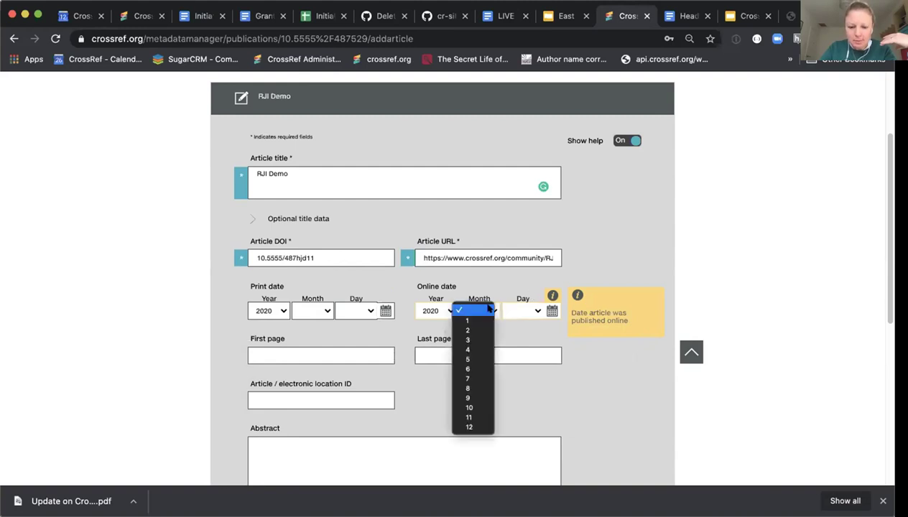
left_click(487, 309)
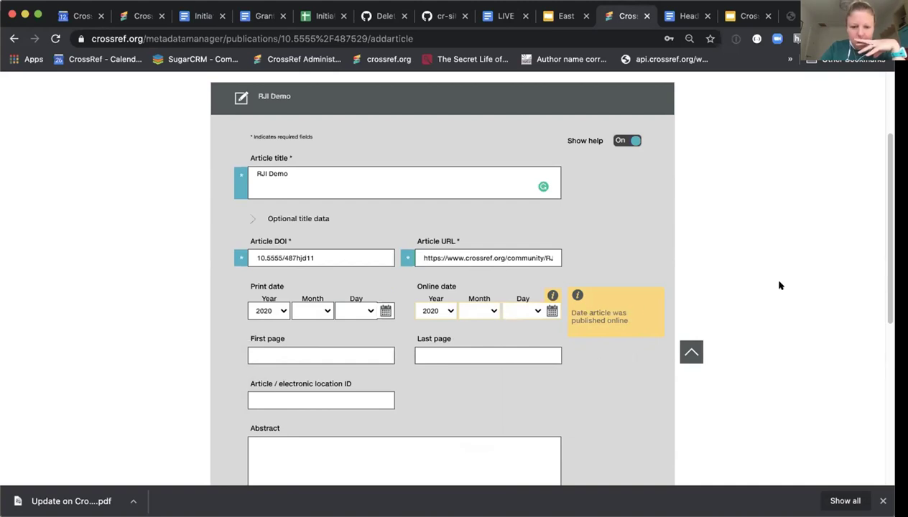
- Set the article's first page to 2 and its last page to 14
left_click_drag(877, 283, 877, 304)
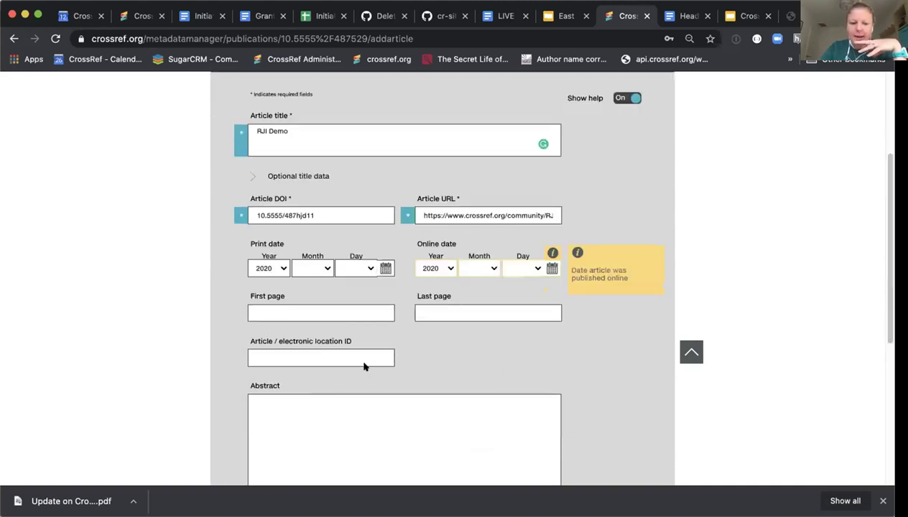
left_click(342, 312)
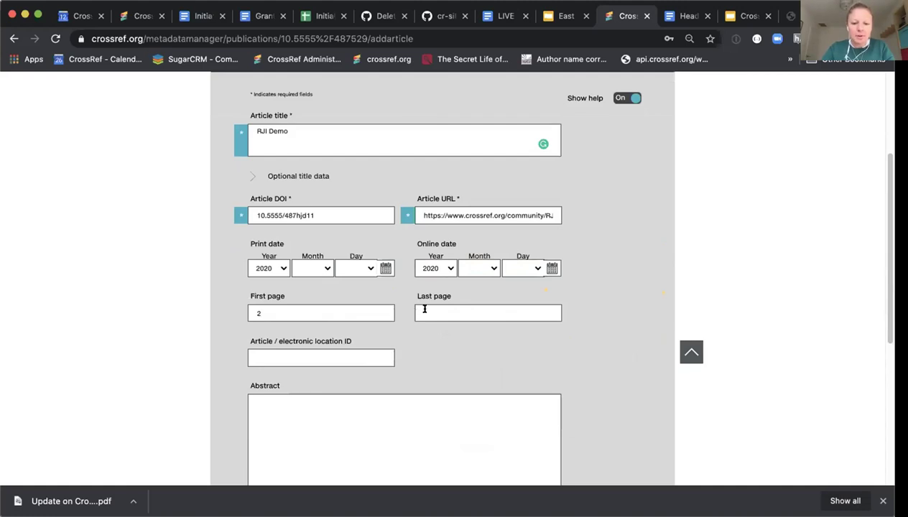
left_click(492, 315)
type("14")
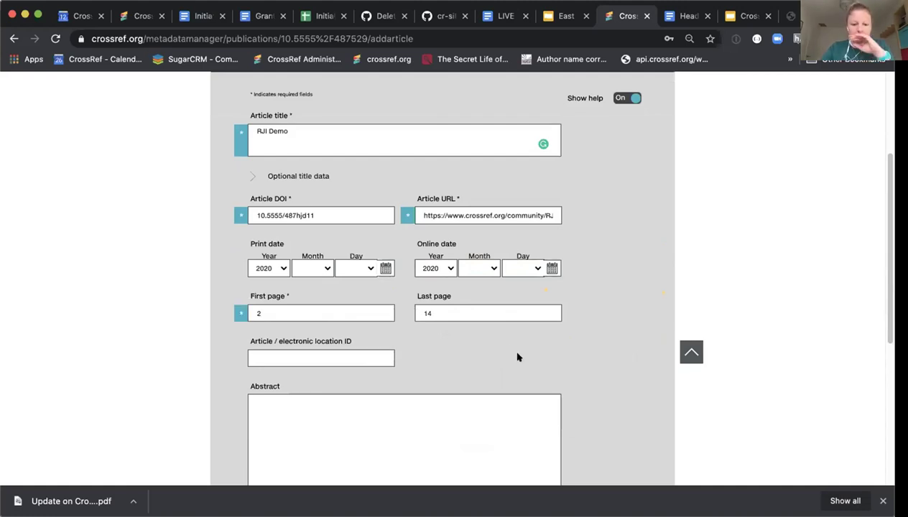
- Enter "This is my abstract" as the article's abstract
left_click_drag(877, 327, 865, 391)
left_click(434, 263)
type("Thi")
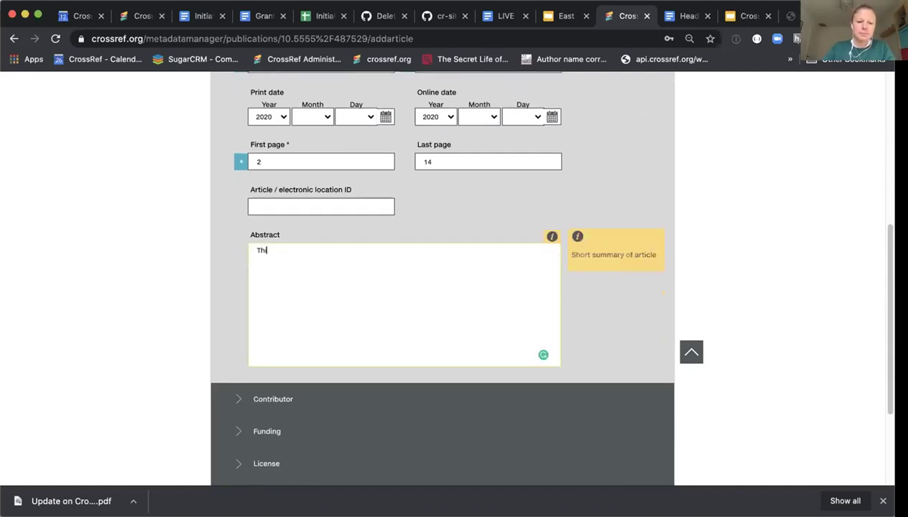
type("s i s my abstract")
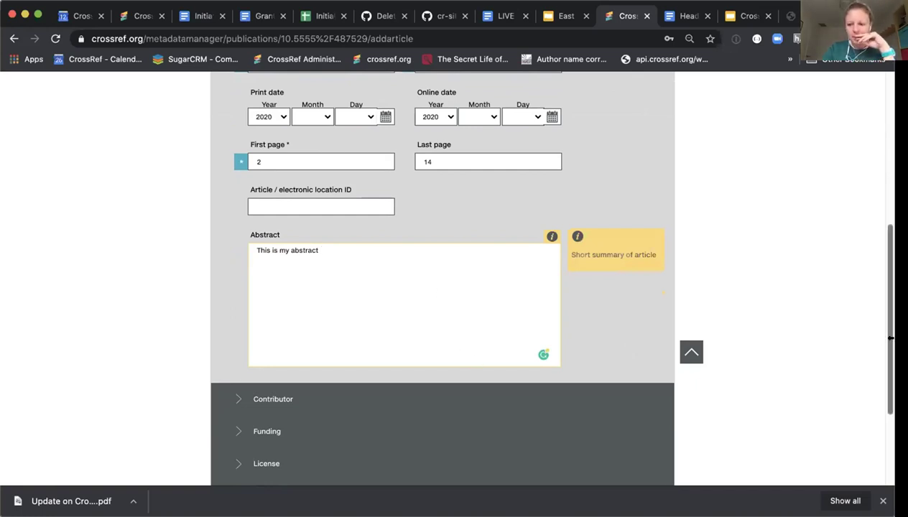
- Expand the Contributor section and fill in the first contributor's first and last name from the saved suggestions
left_click_drag(889, 346, 890, 424)
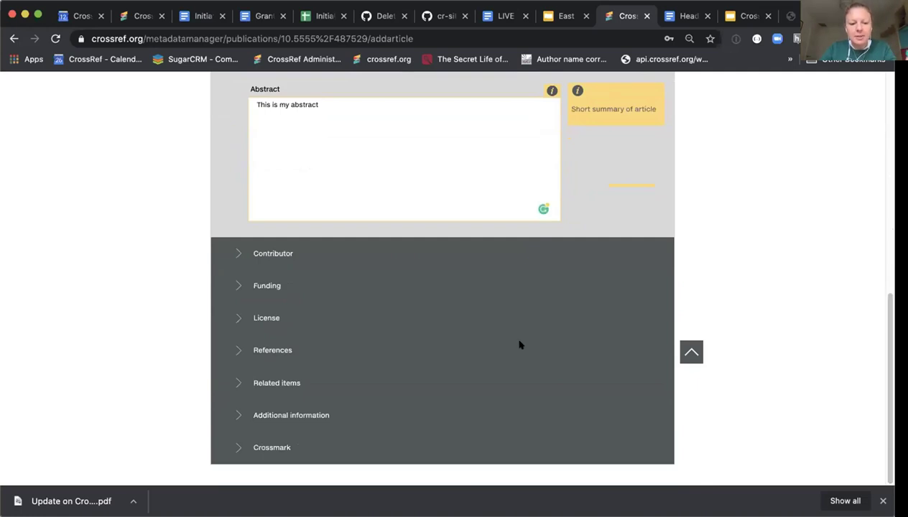
left_click(274, 252)
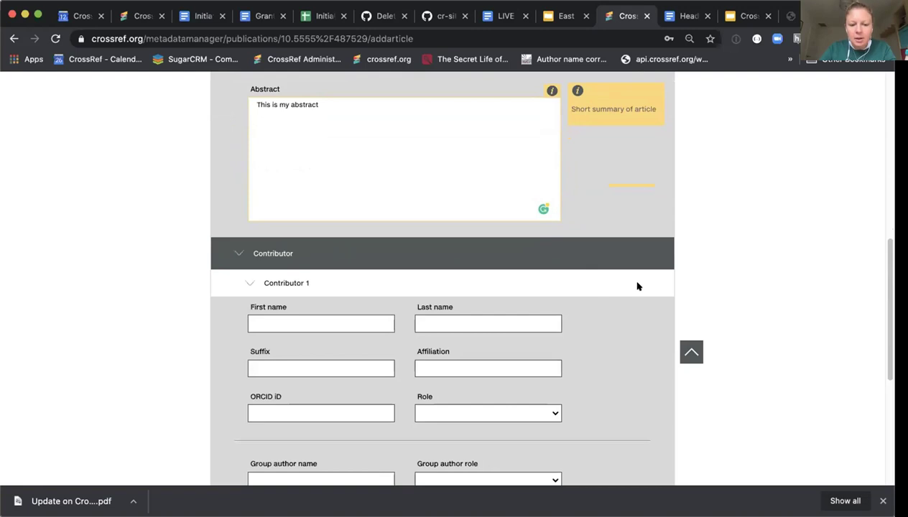
left_click_drag(883, 327, 885, 386)
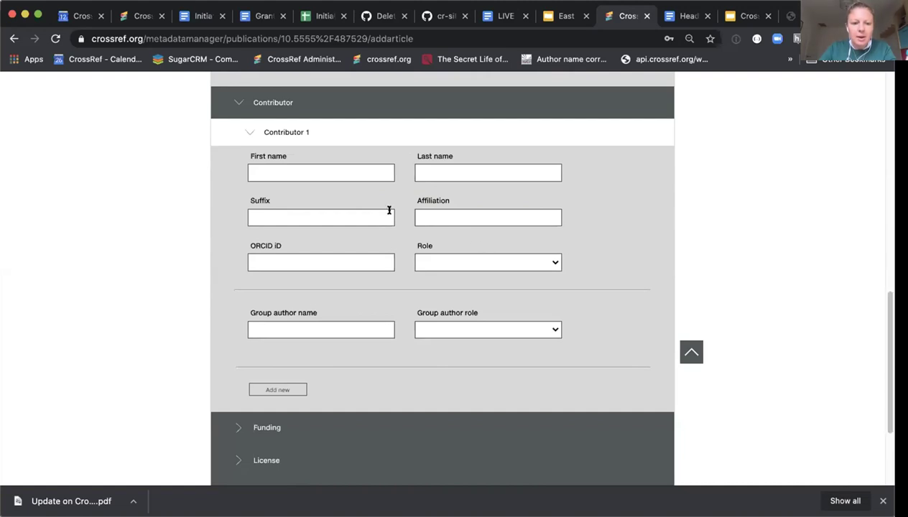
left_click(373, 173)
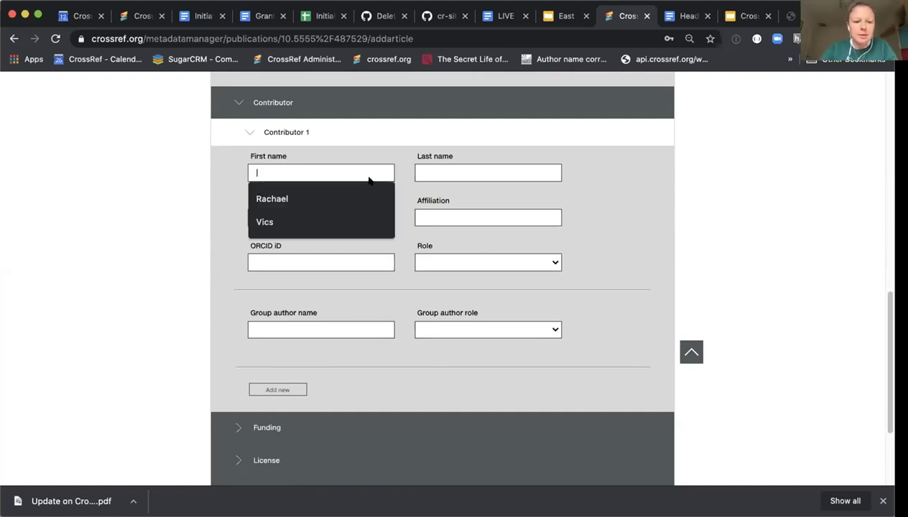
left_click(359, 191)
left_click(450, 176)
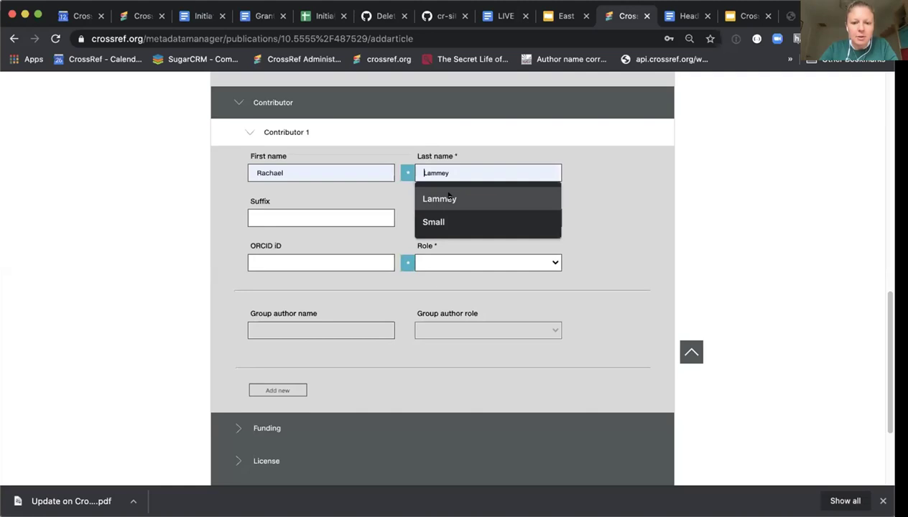
left_click(444, 194)
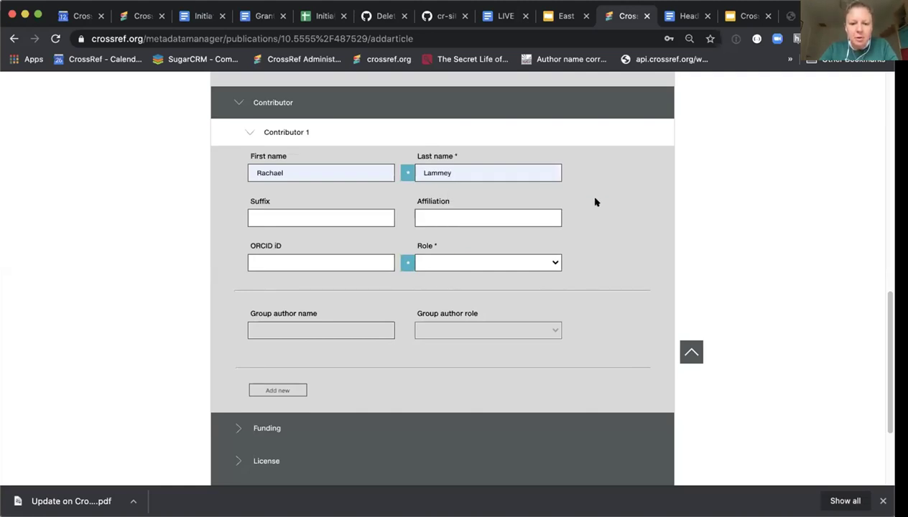
- Complete the first contributor with the affiliation Crossref, their suggested ORCID iD and the role Author
left_click(510, 216)
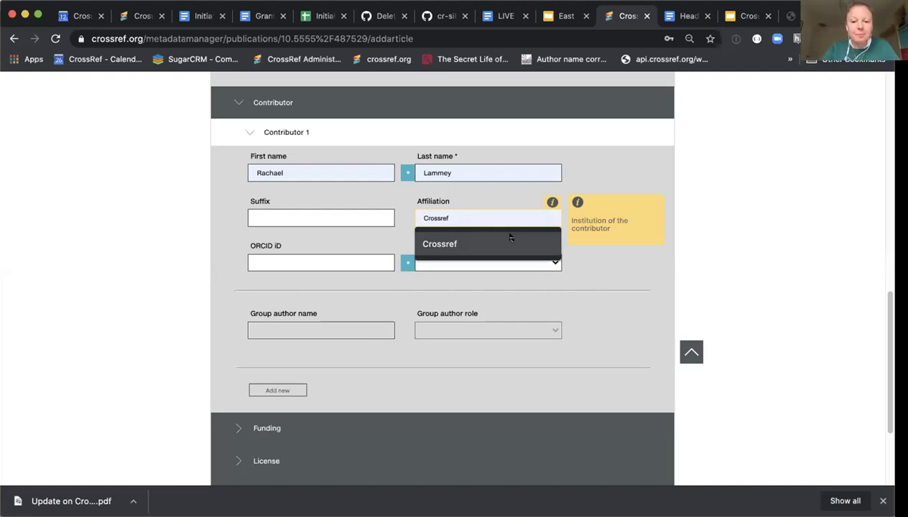
left_click(510, 237)
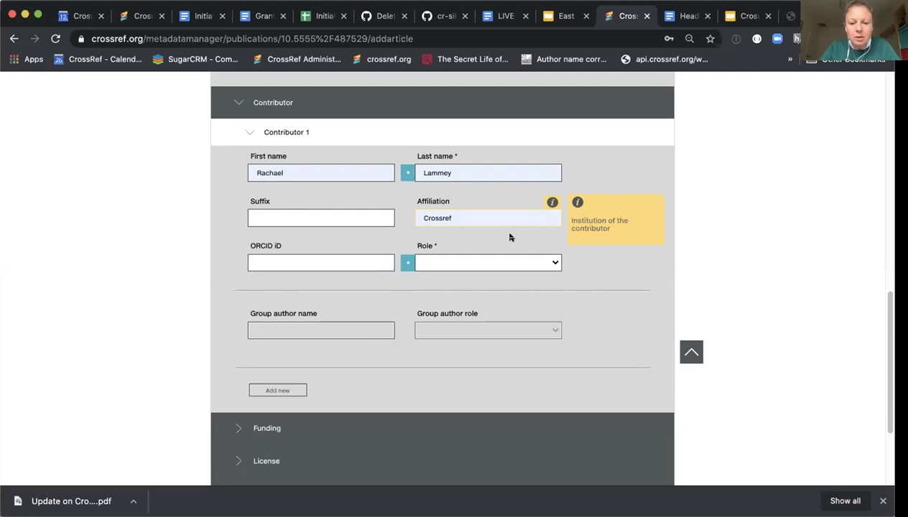
left_click(362, 263)
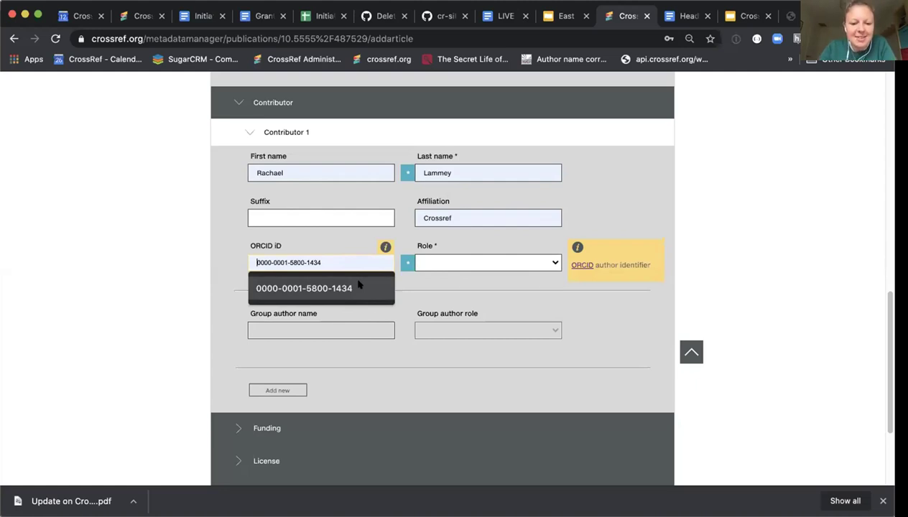
left_click(359, 287)
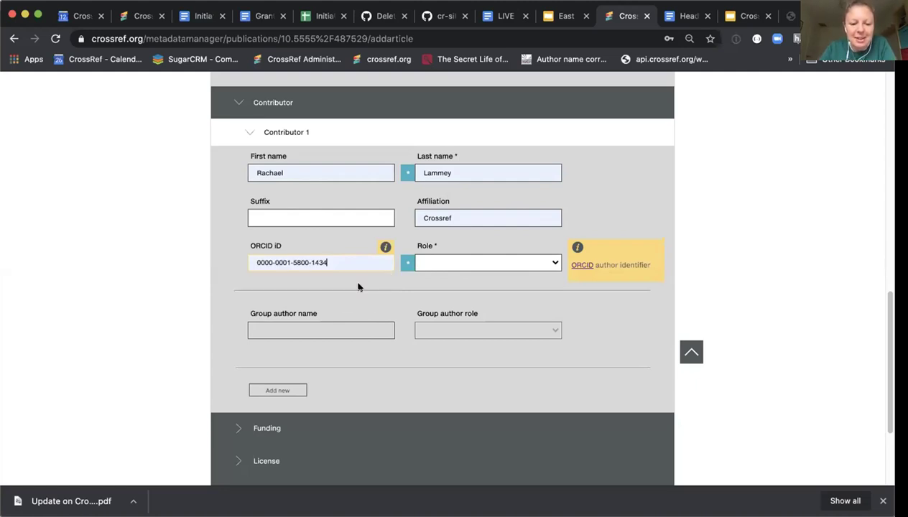
left_click(513, 265)
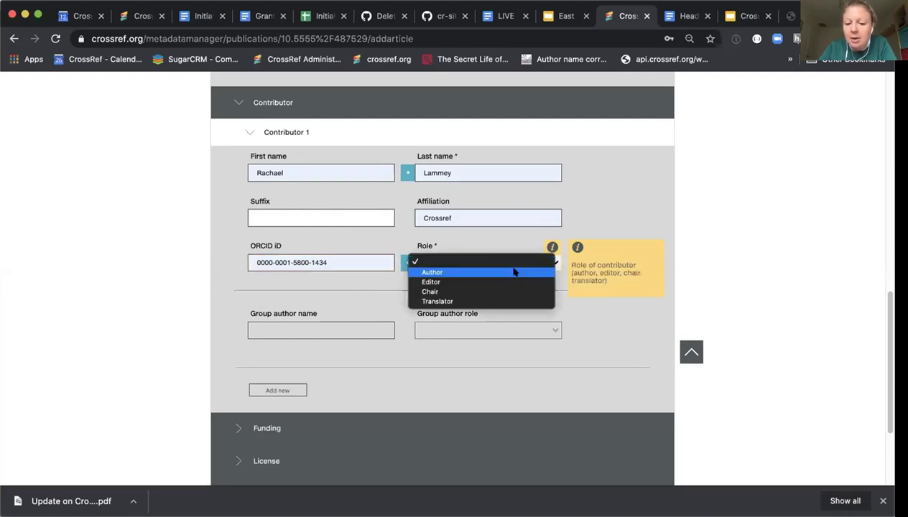
left_click(514, 272)
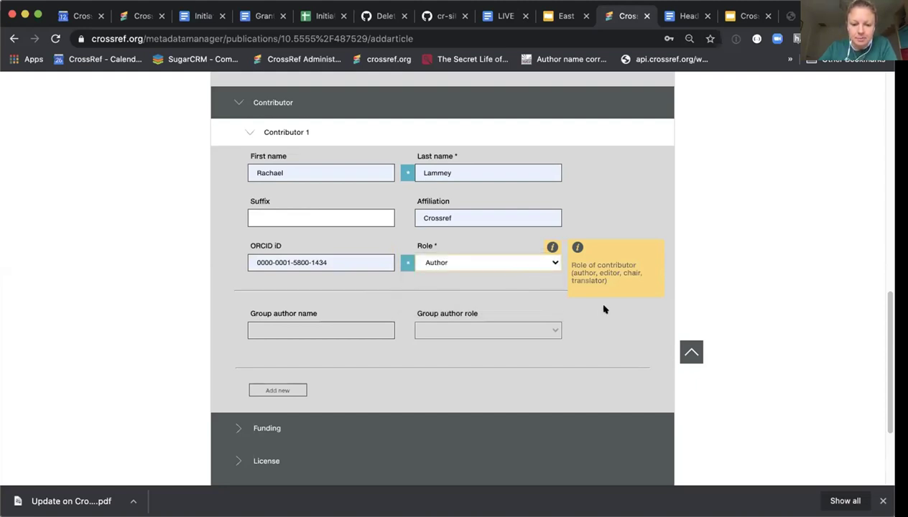
- Add a second contributor, entering their first and last name and assigning the role Author
scroll(715, 365, "down", 1)
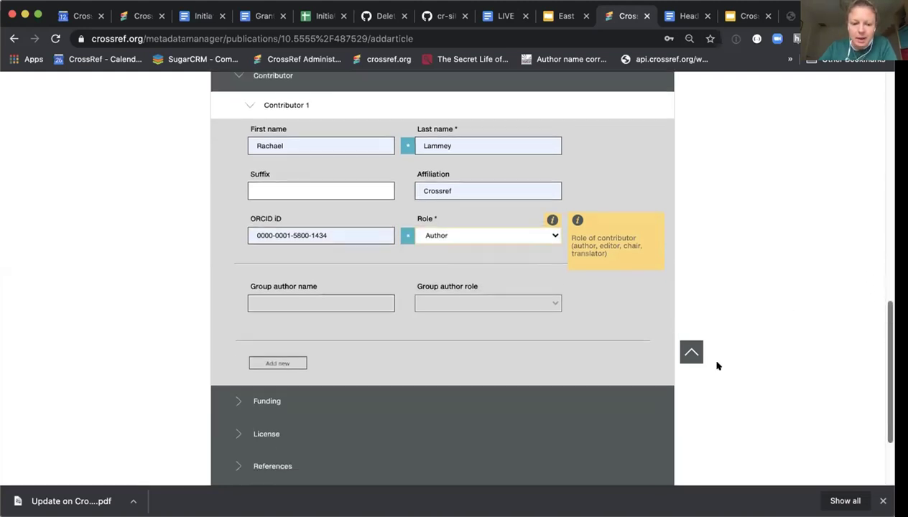
left_click(277, 362)
left_click(376, 379)
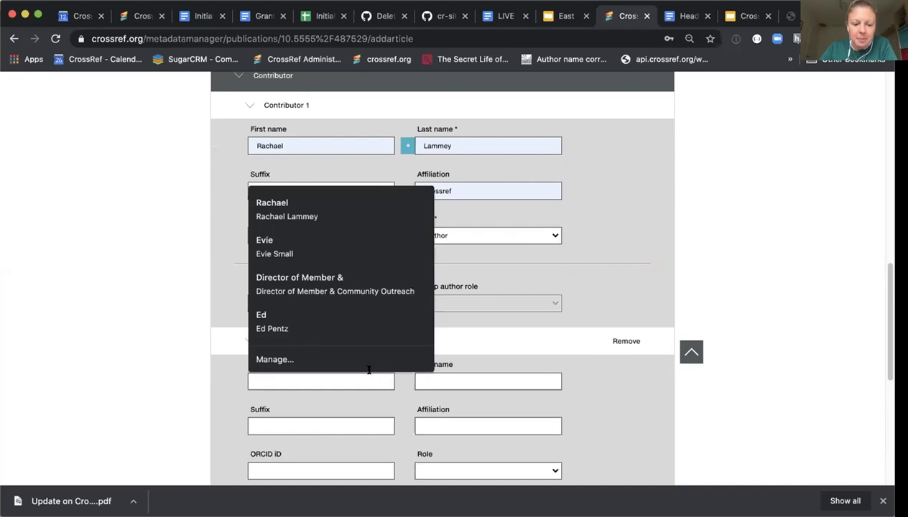
key("Escape")
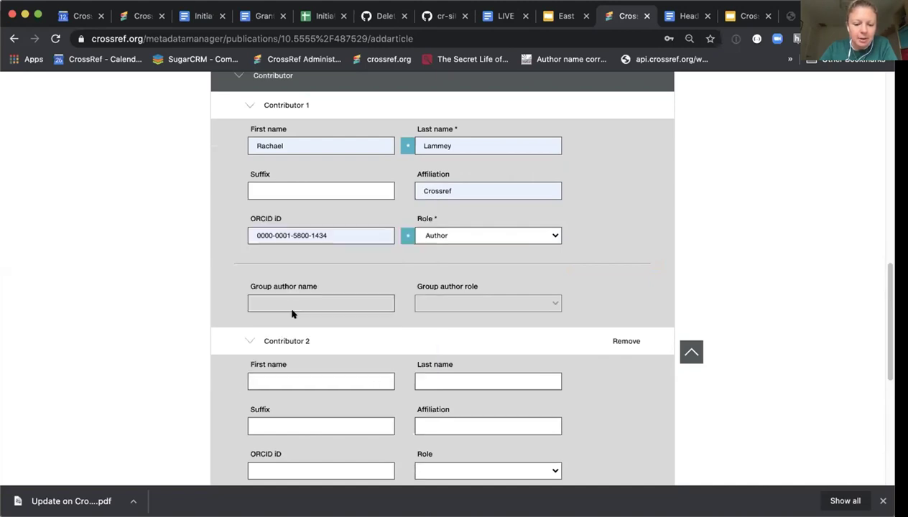
left_click_drag(889, 291, 891, 359)
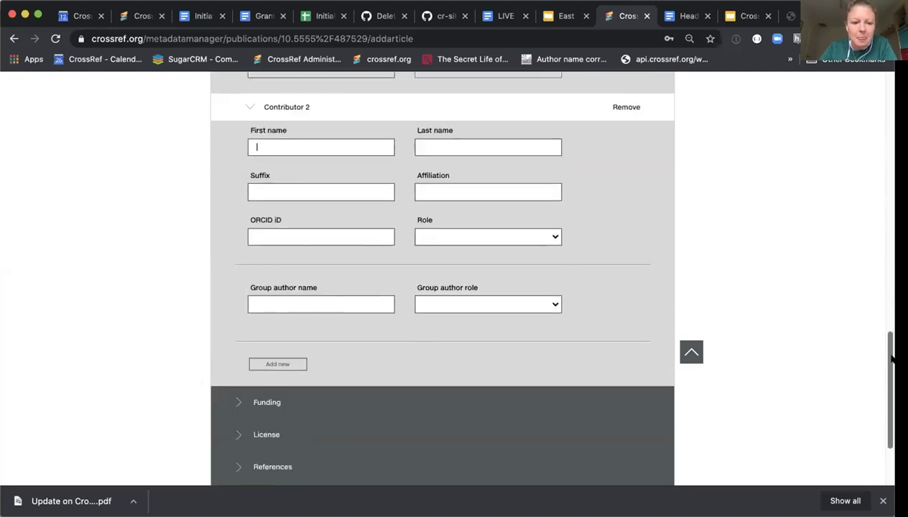
type("Ed")
key("Tab")
type("Pentz")
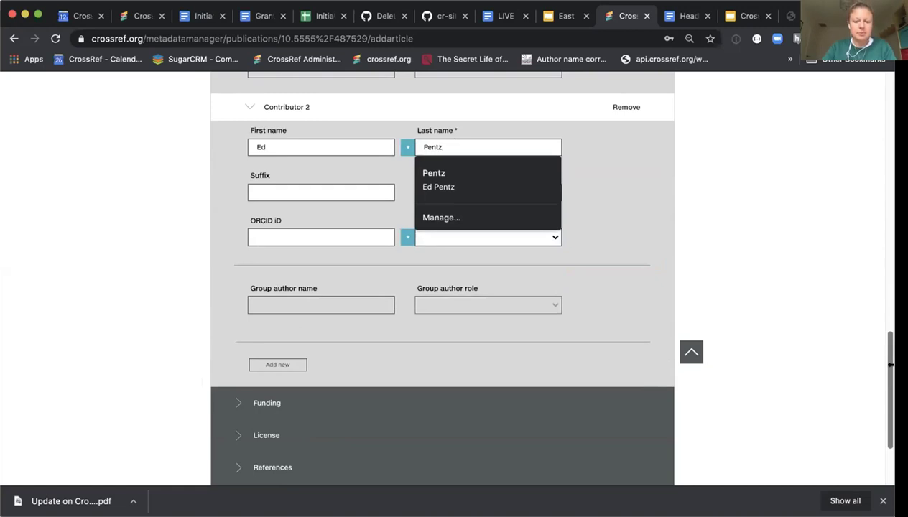
left_click(763, 426)
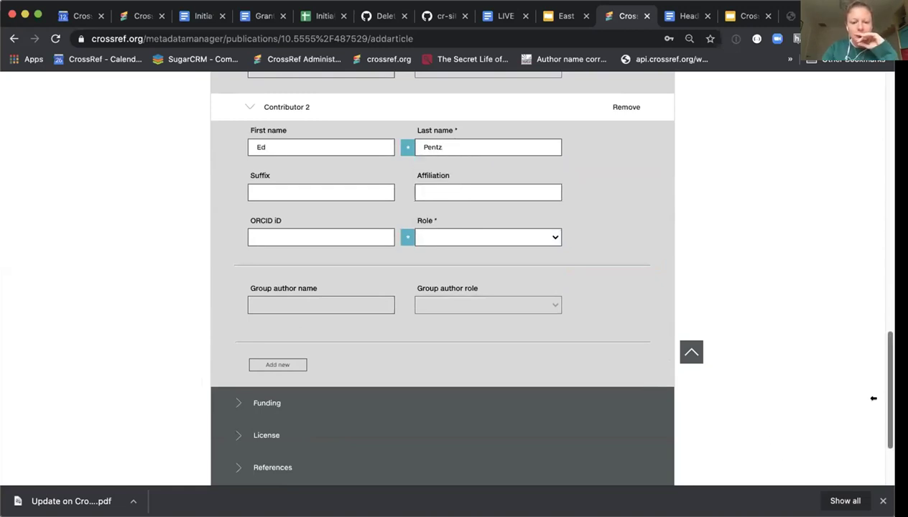
left_click(507, 239)
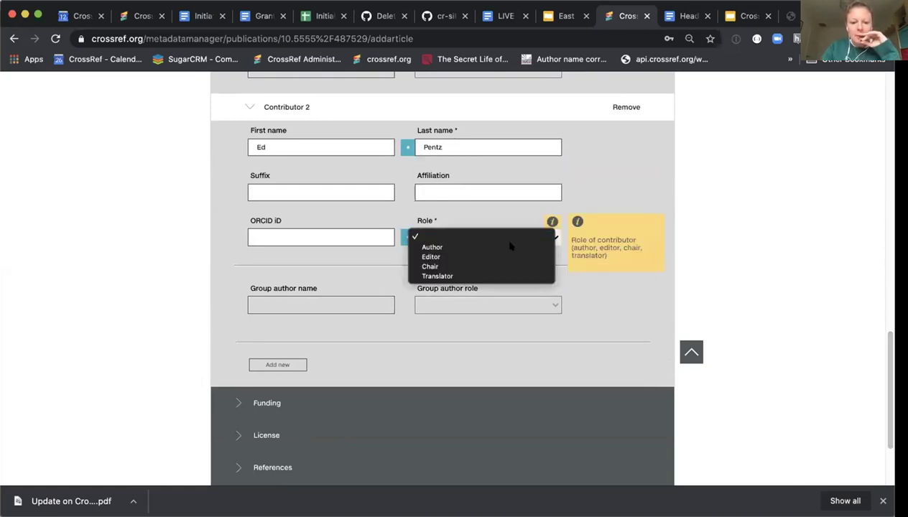
left_click(511, 246)
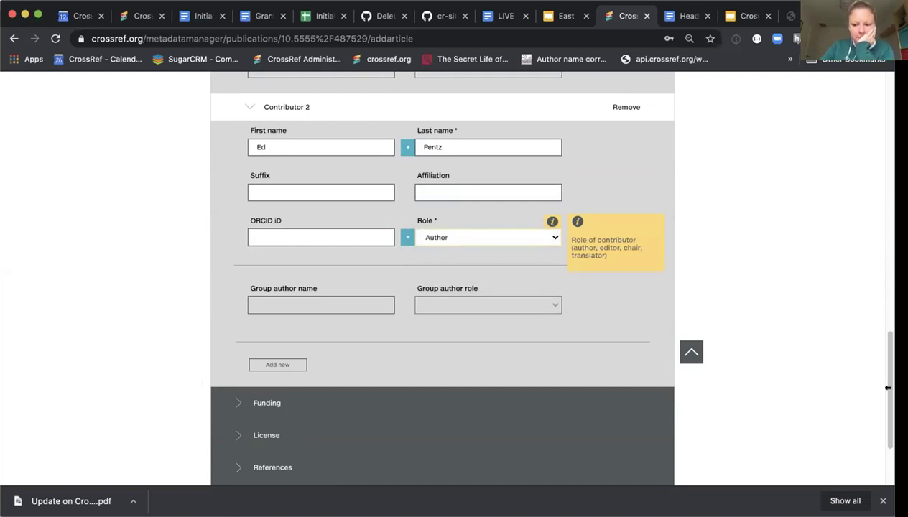
- Expand the Funding section, choose Orthopaedic Research UK as the first funder and enter grant number 3456
scroll(889, 406, "down", 2)
scroll(888, 406, "up", 1)
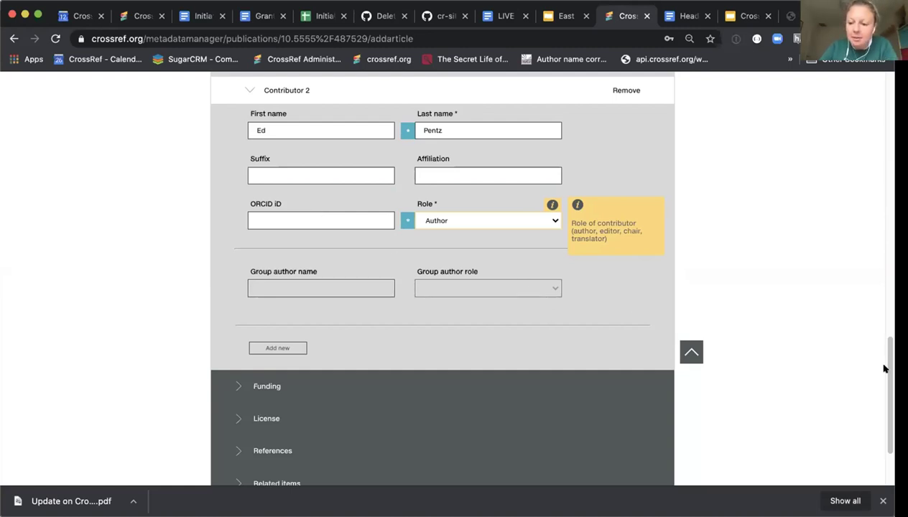
scroll(884, 368, "down", 3)
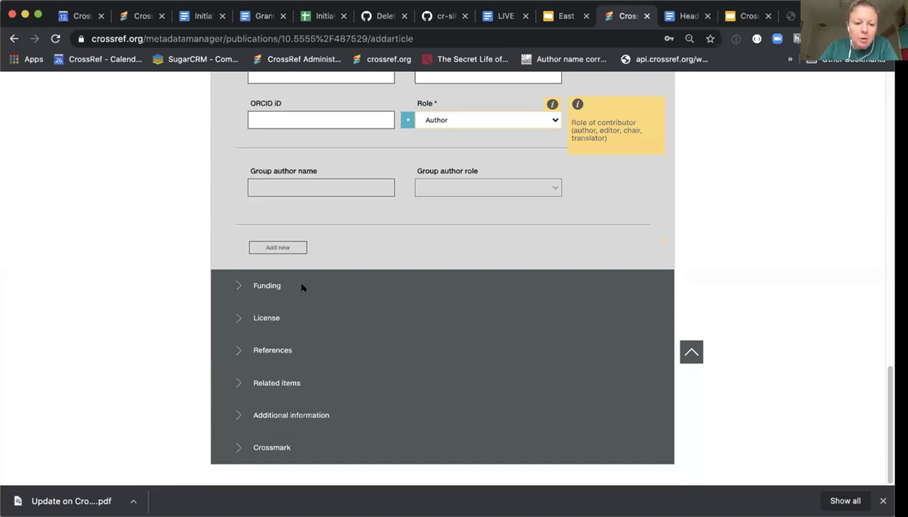
left_click(254, 284)
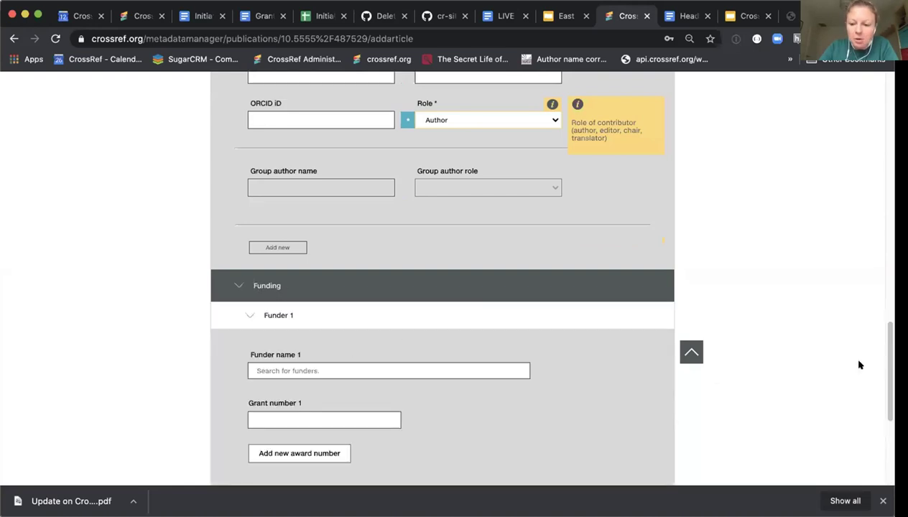
scroll(888, 375, "down", 5)
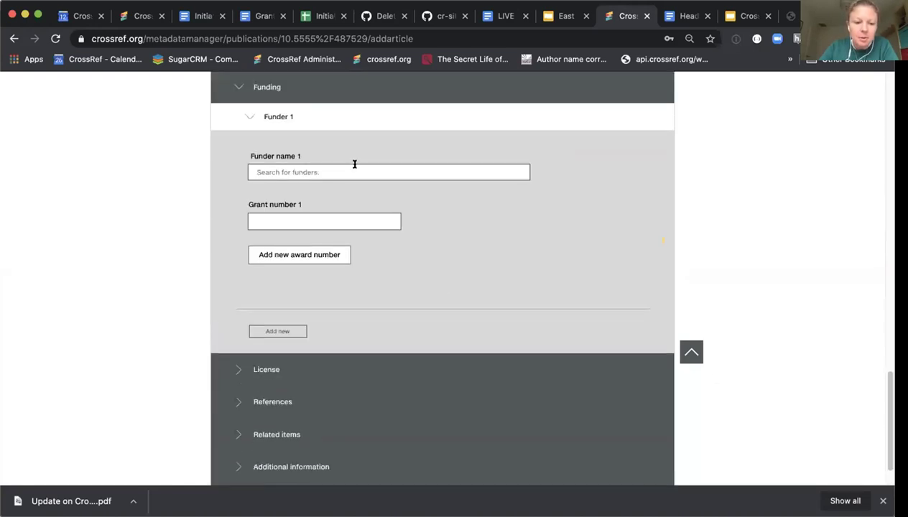
left_click(354, 172)
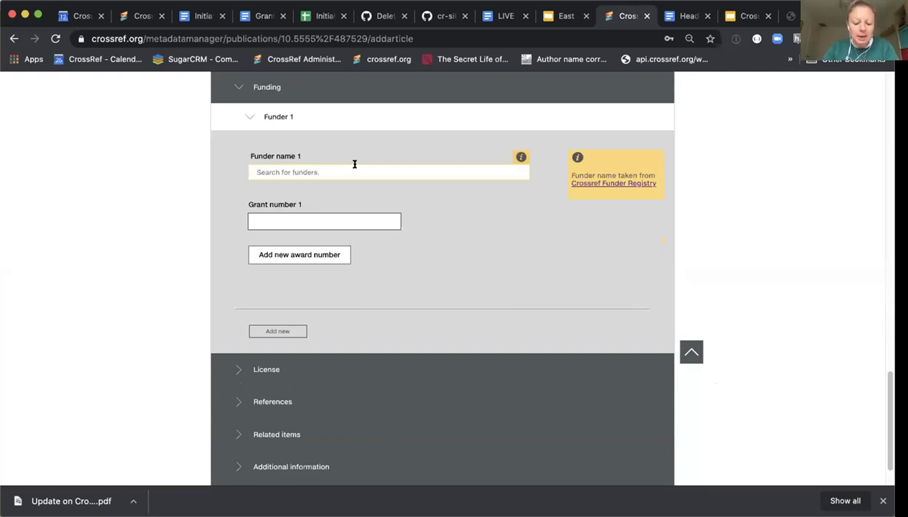
type("uk")
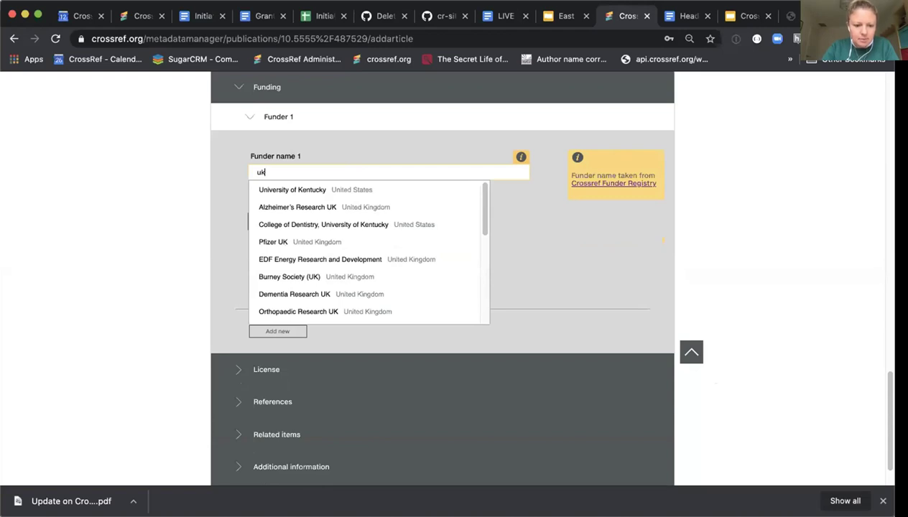
scroll(348, 172, "up", 1)
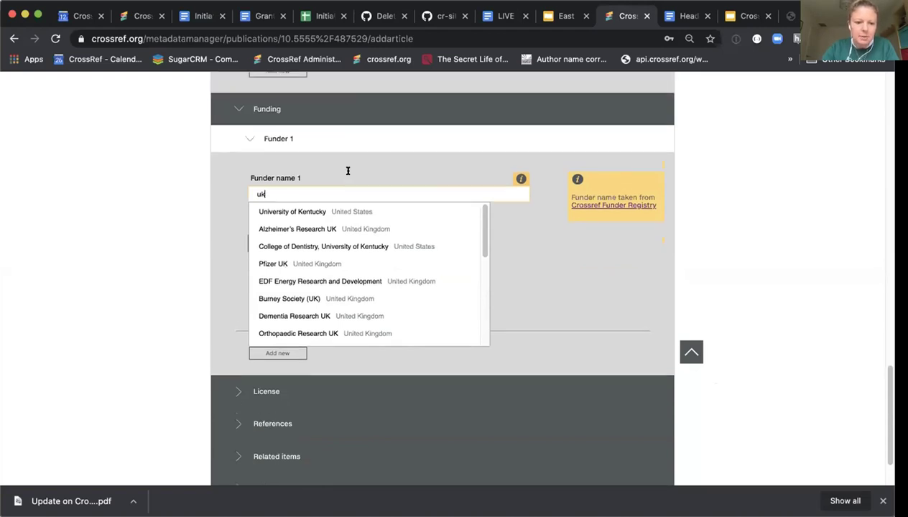
left_click(329, 331)
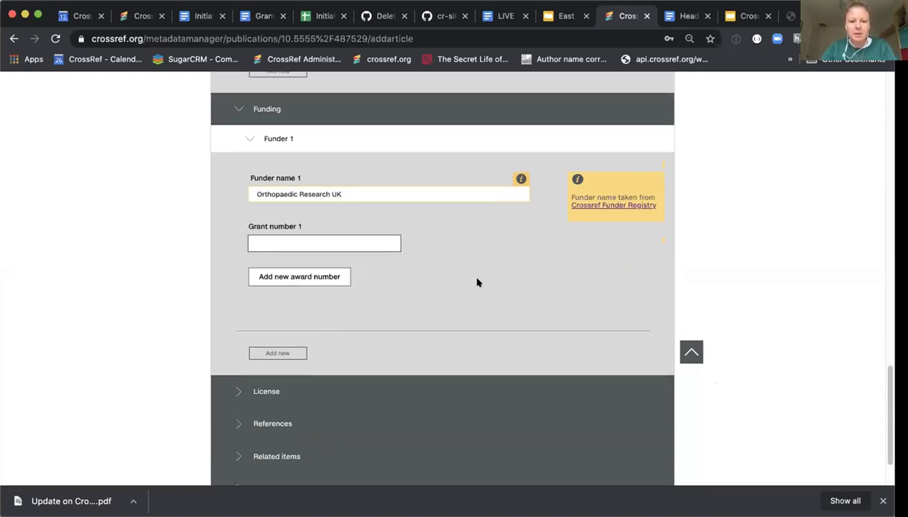
left_click(342, 237)
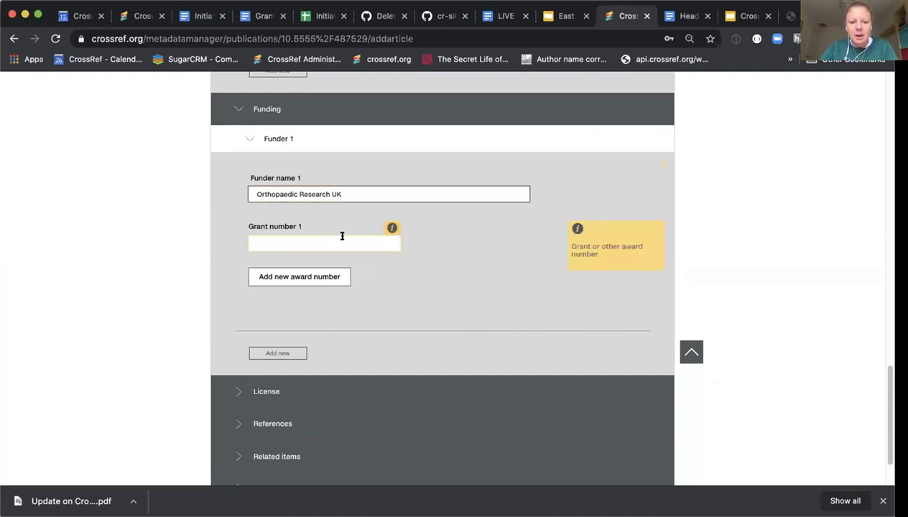
type("3456")
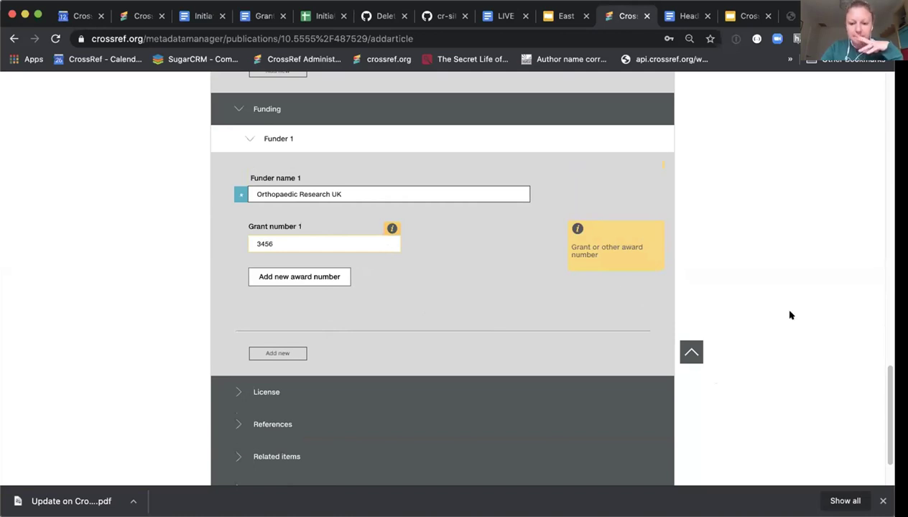
- Expand the License section and set the free to read license to Yes
left_click_drag(889, 369, 880, 401)
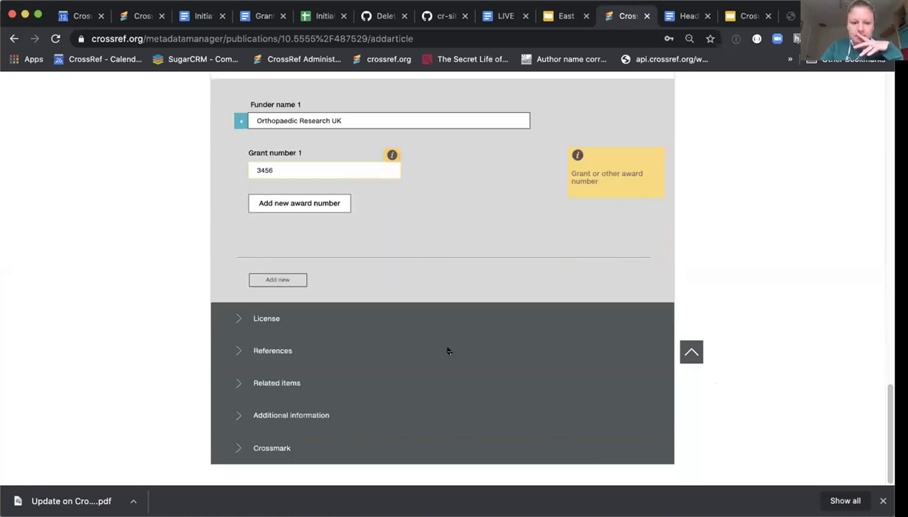
left_click(278, 316)
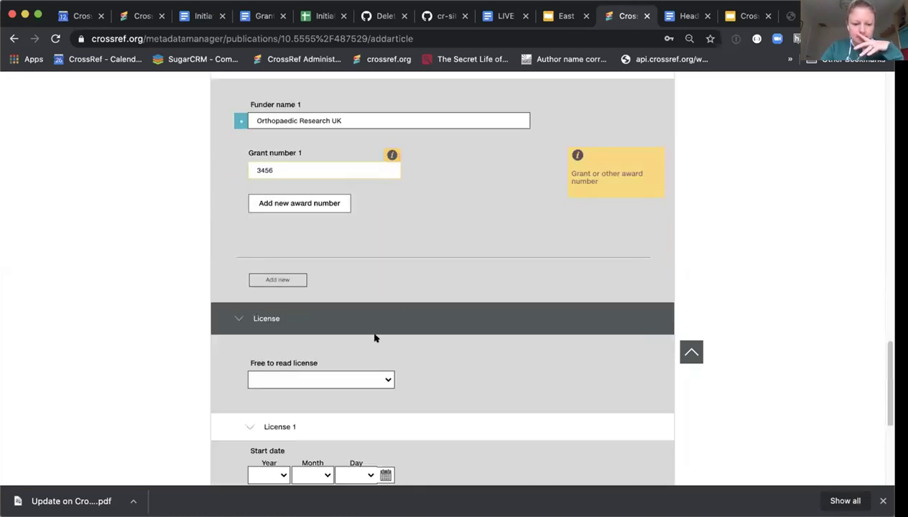
left_click_drag(890, 346, 891, 390)
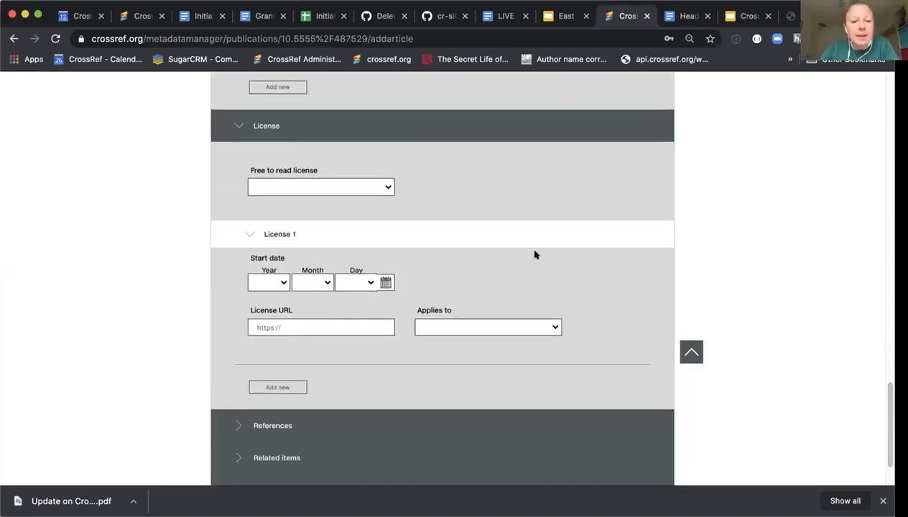
left_click(345, 188)
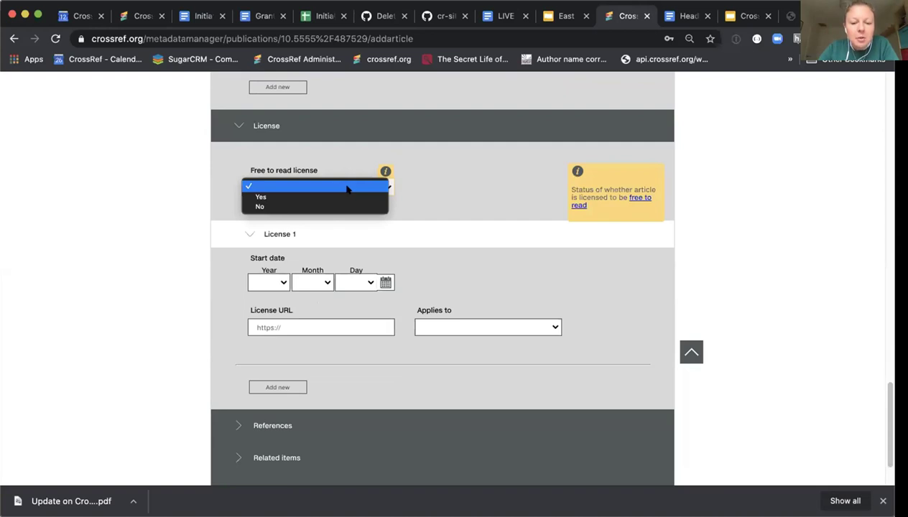
left_click(407, 188)
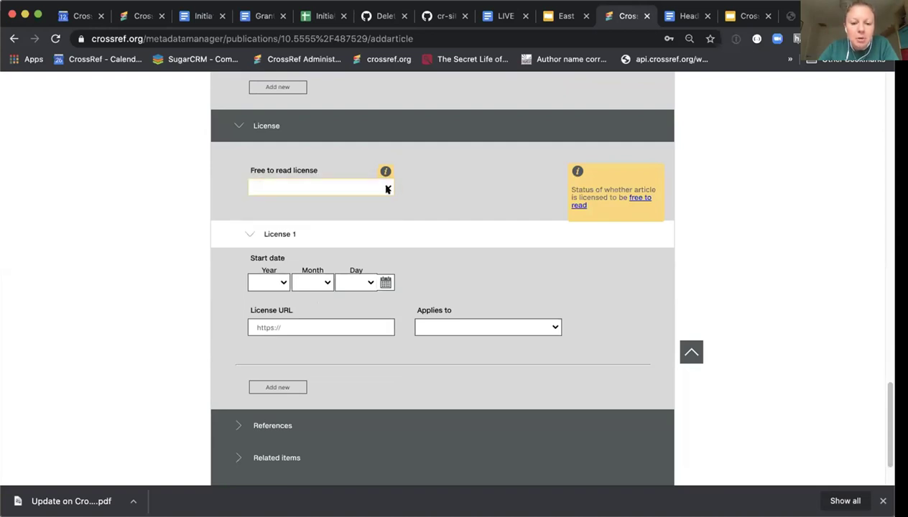
left_click(387, 187)
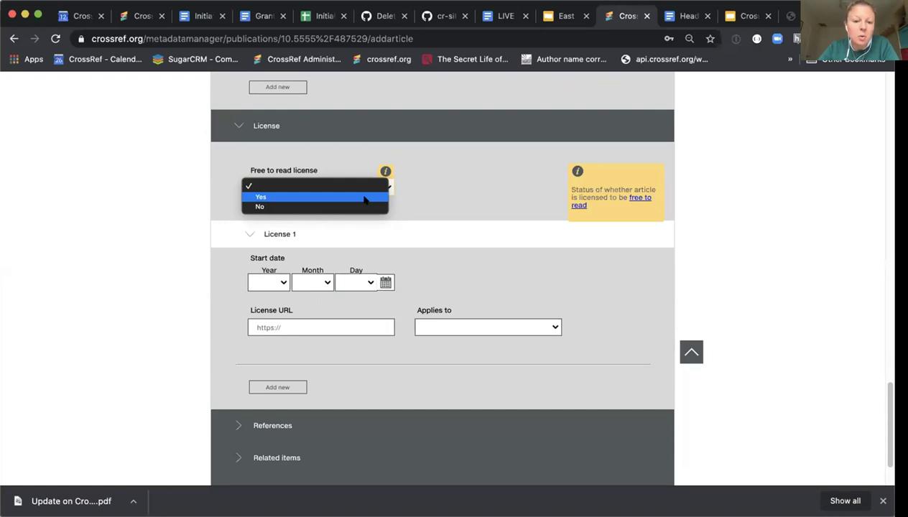
left_click(365, 198)
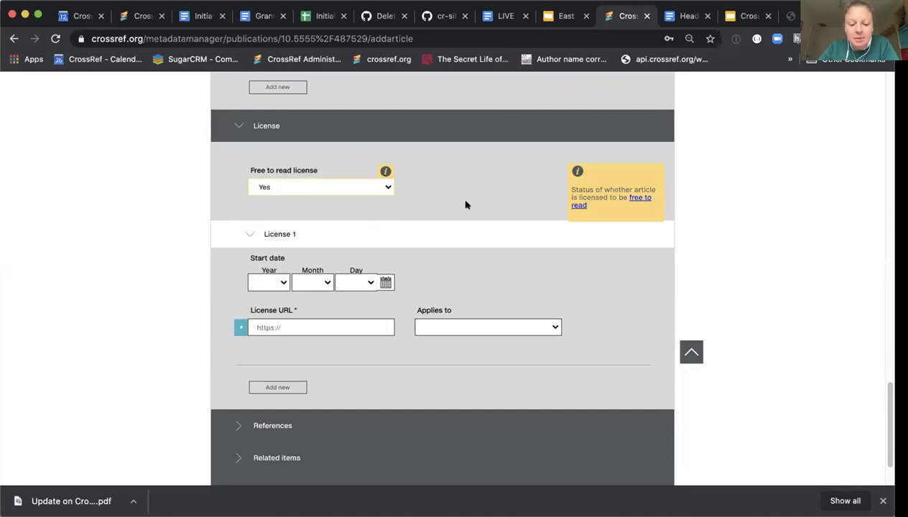
left_click(384, 324)
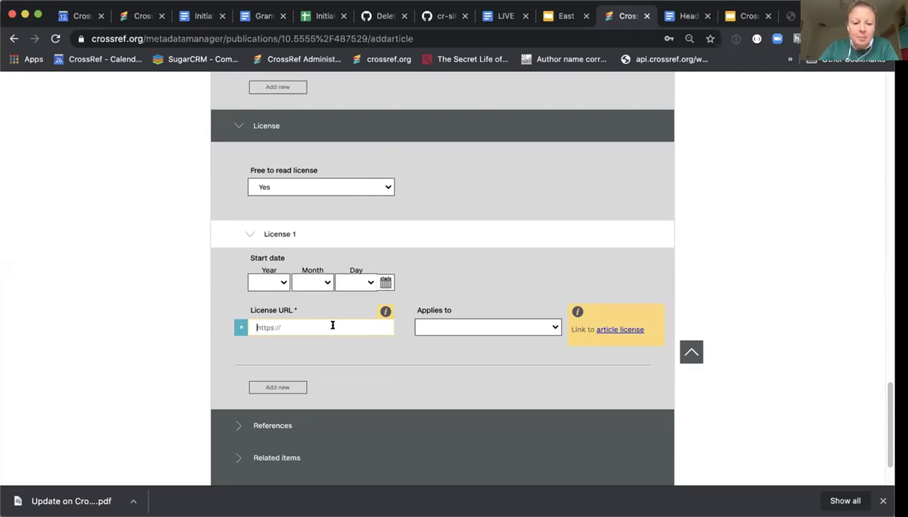
type("htts")
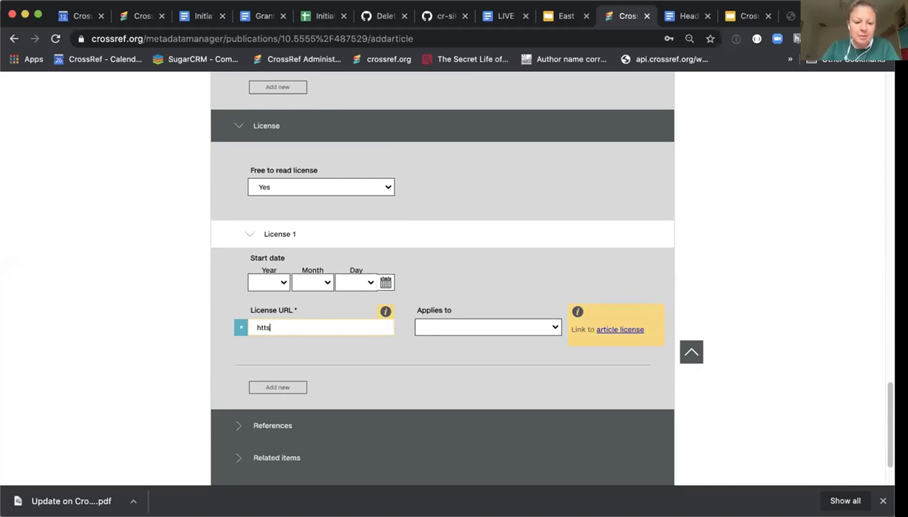
key("BackSpace")
key("BackSpace")
type("tps://www.creativec.c")
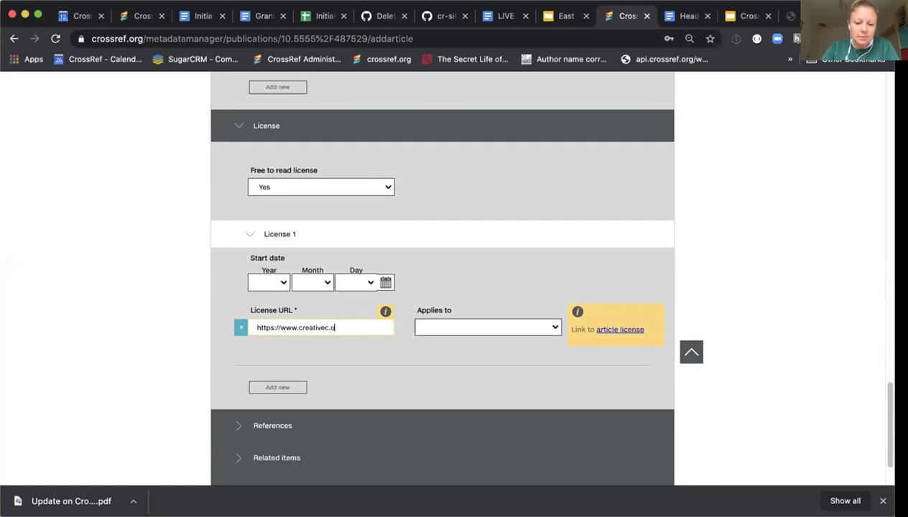
key("BackSpace")
key("BackSpace")
type("ommons")
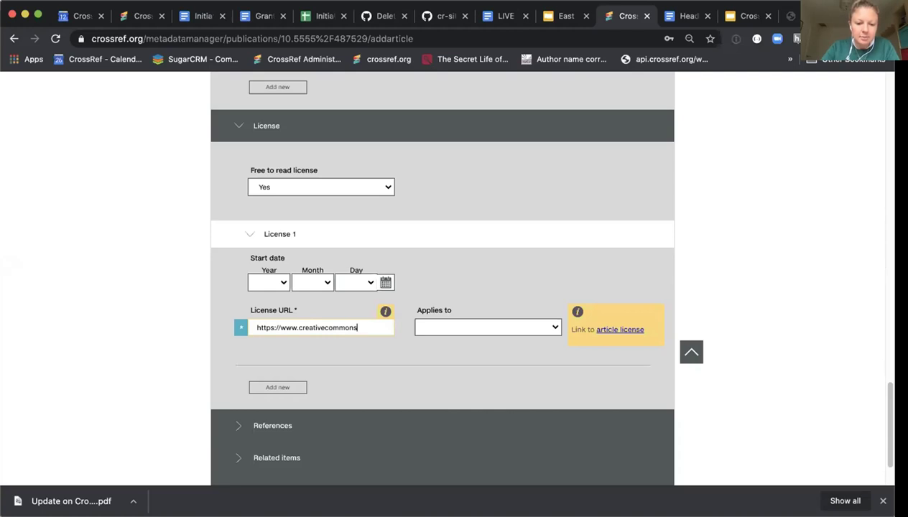
type(".")
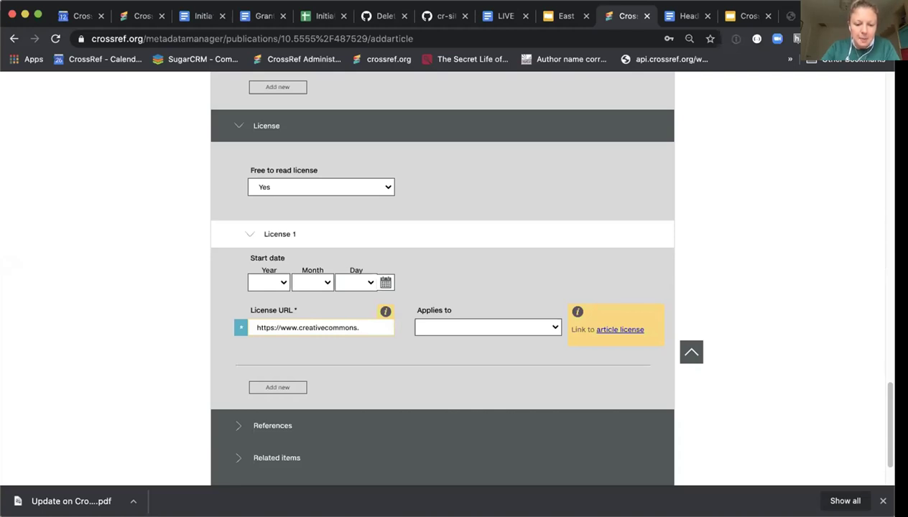
type("ro")
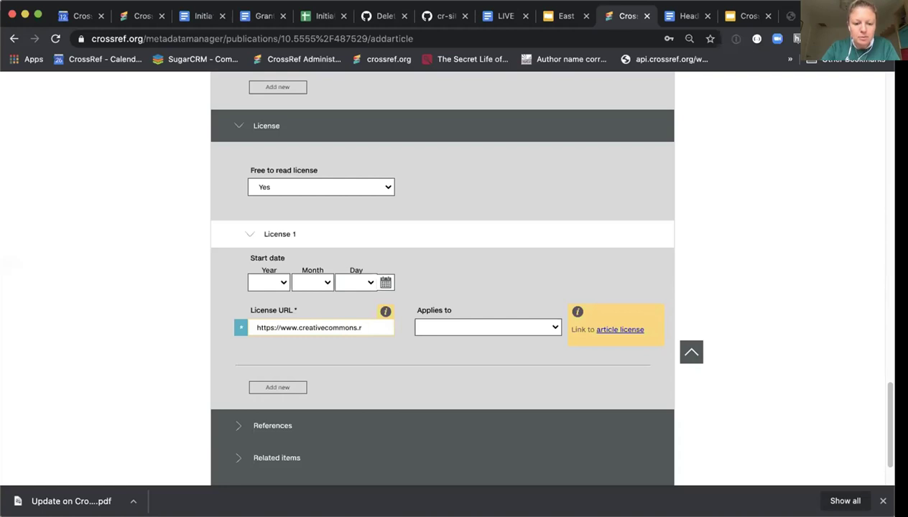
key("BackSpace")
key("BackSpace")
type("org")
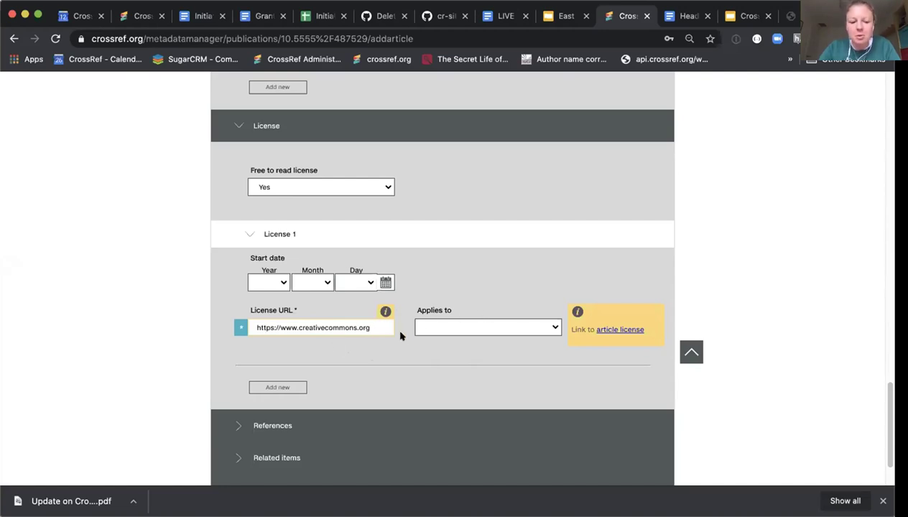
left_click(429, 328)
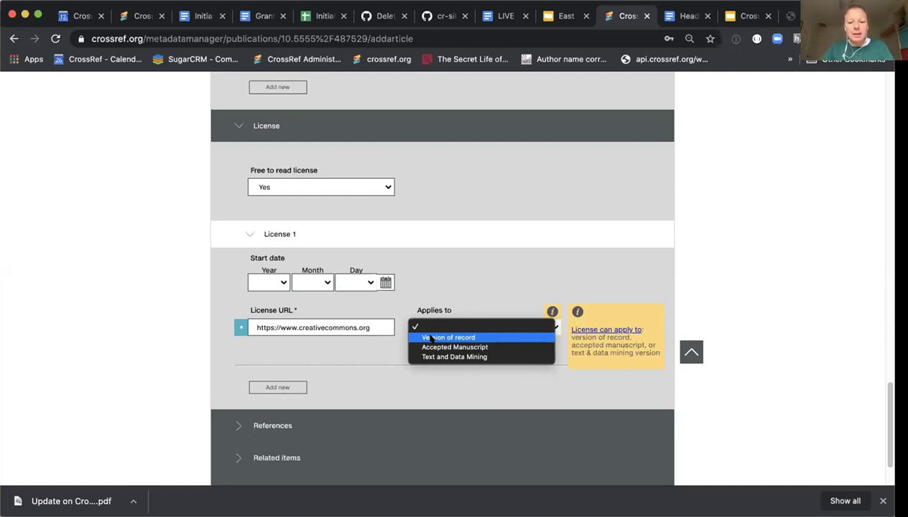
left_click(433, 338)
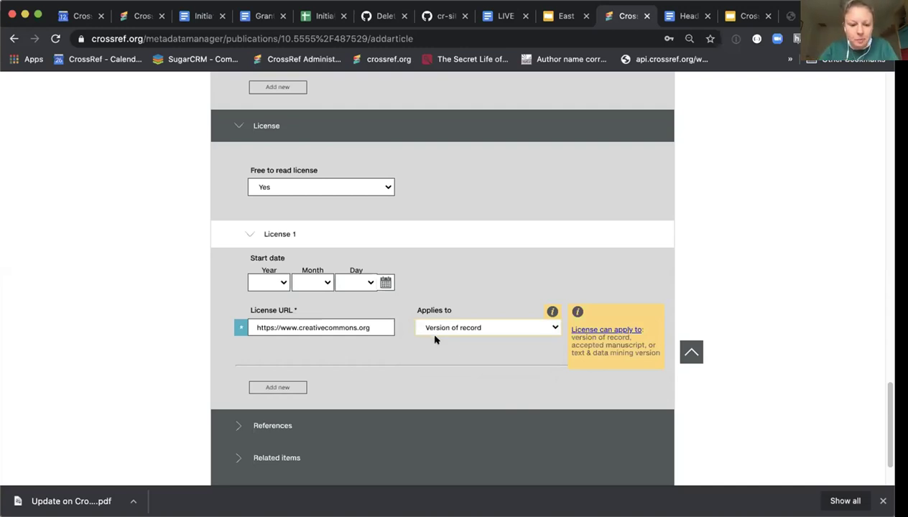
- Expand the References section to show the reference list field
left_click(274, 426)
left_click_drag(889, 387, 890, 443)
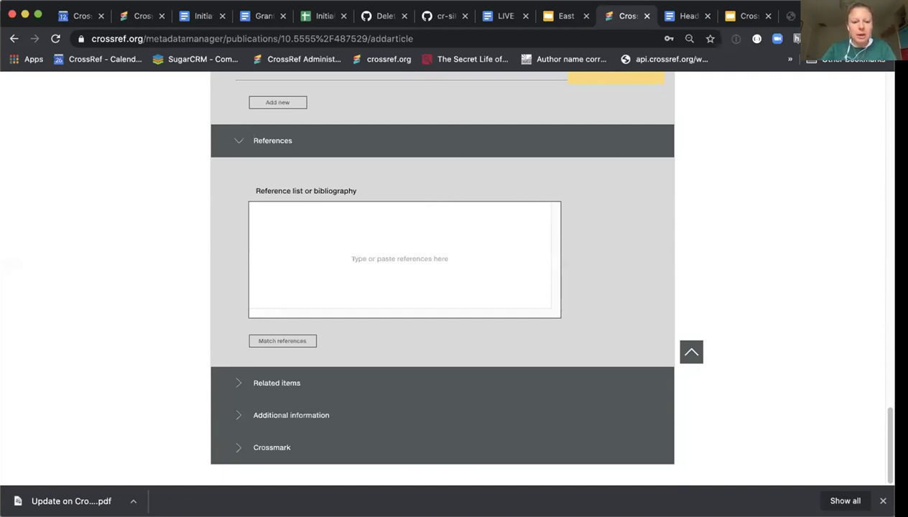
- Search Google in a new browser tab for "springer nature data science journal" using the saved suggestion
key("super+t")
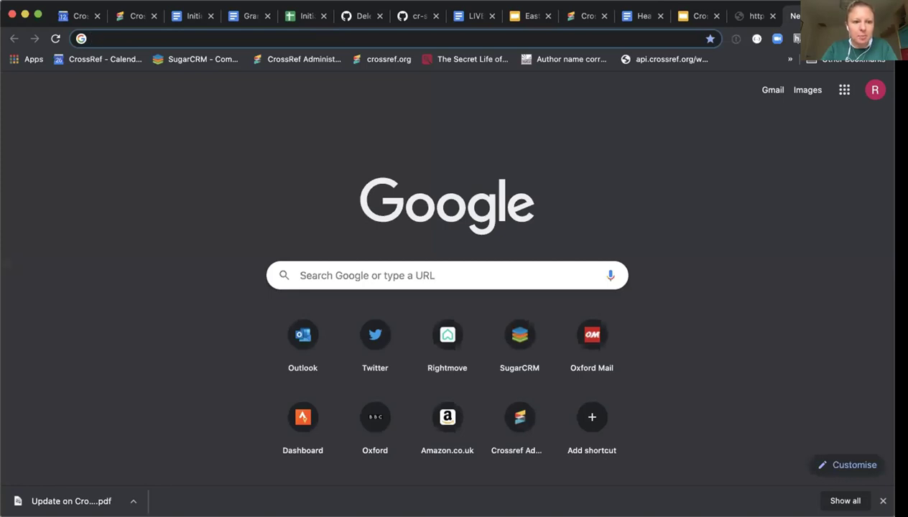
type("ar")
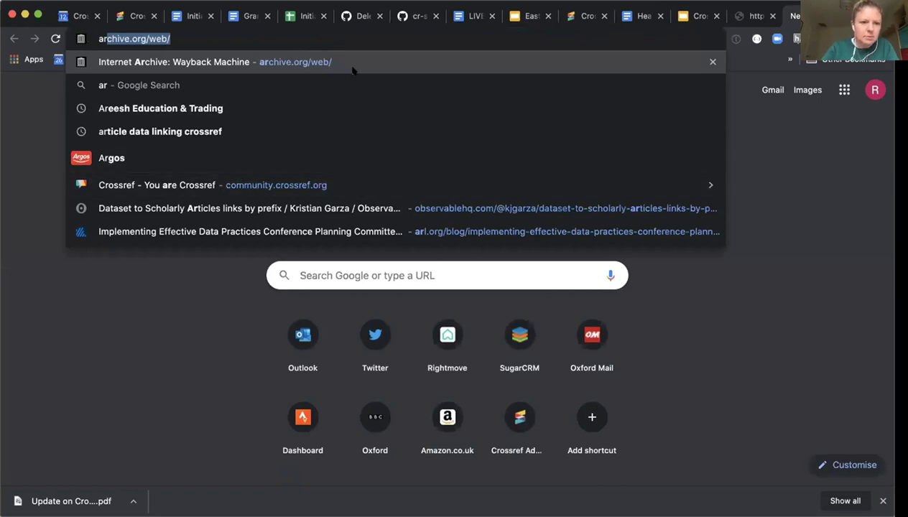
key("BackSpace")
key("BackSpace")
key("BackSpace")
type("spring")
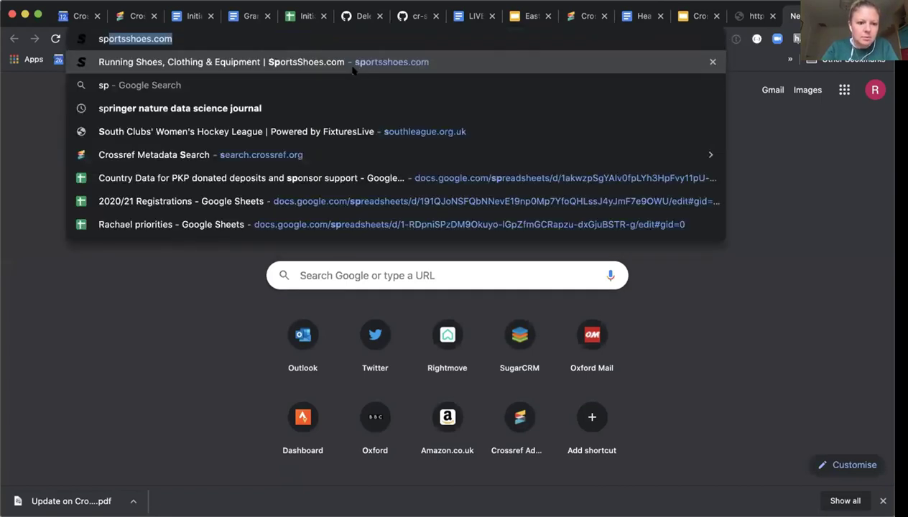
key("BackSpace")
key("BackSpace")
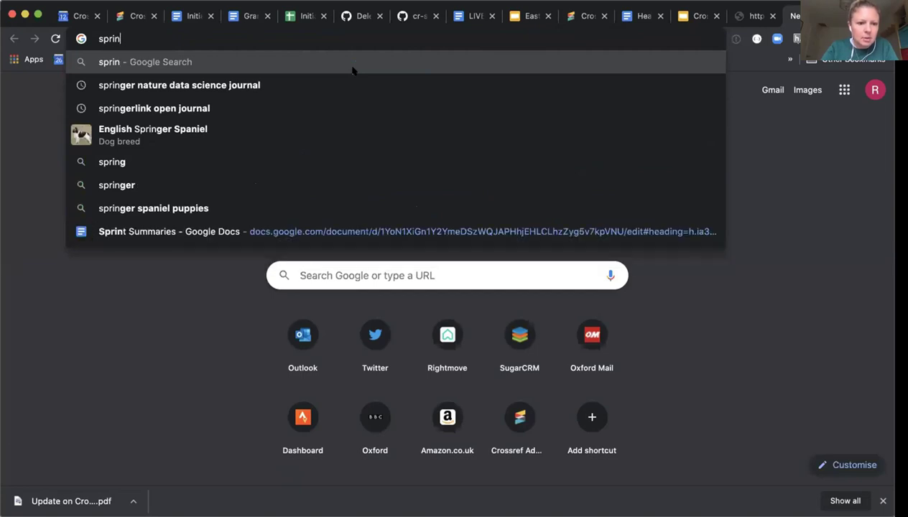
key("Down")
key("Return")
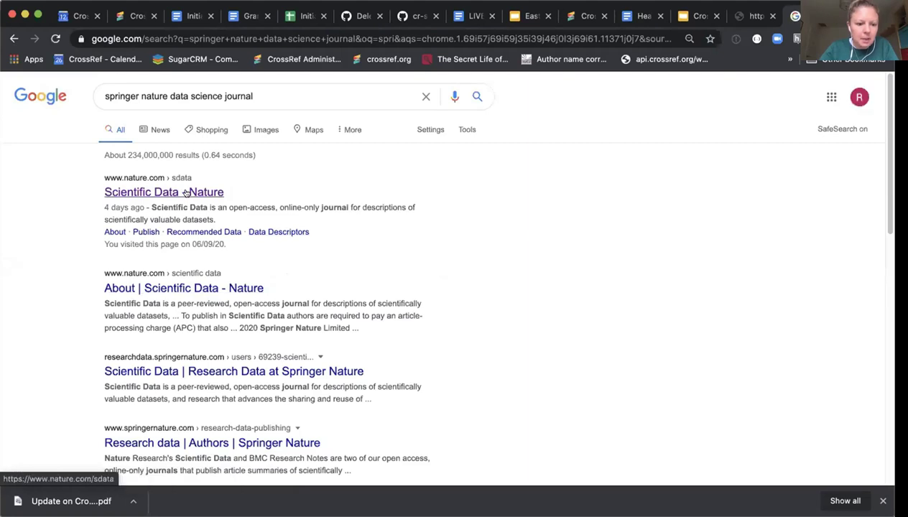
- Open the Scientific Data journal site and its article "Materials Cloud, a platform for open computational science"
left_click(182, 193)
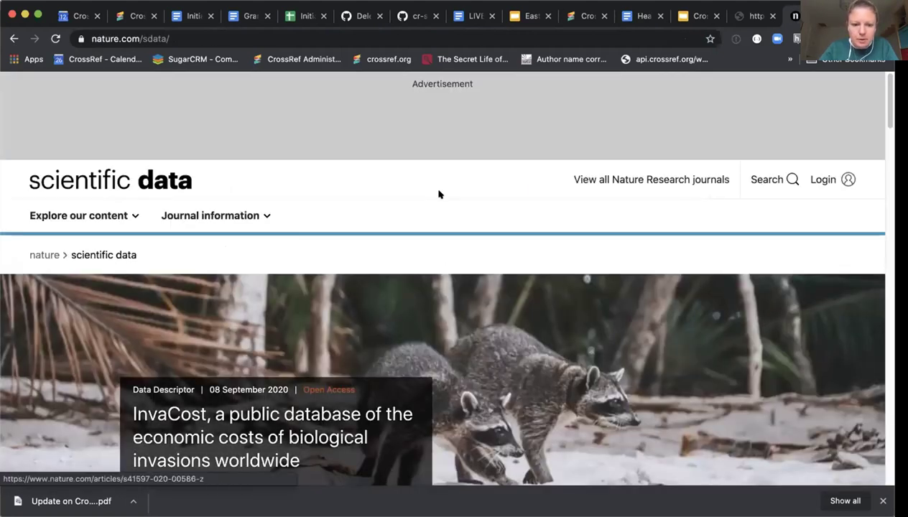
scroll(439, 193, "down", 5)
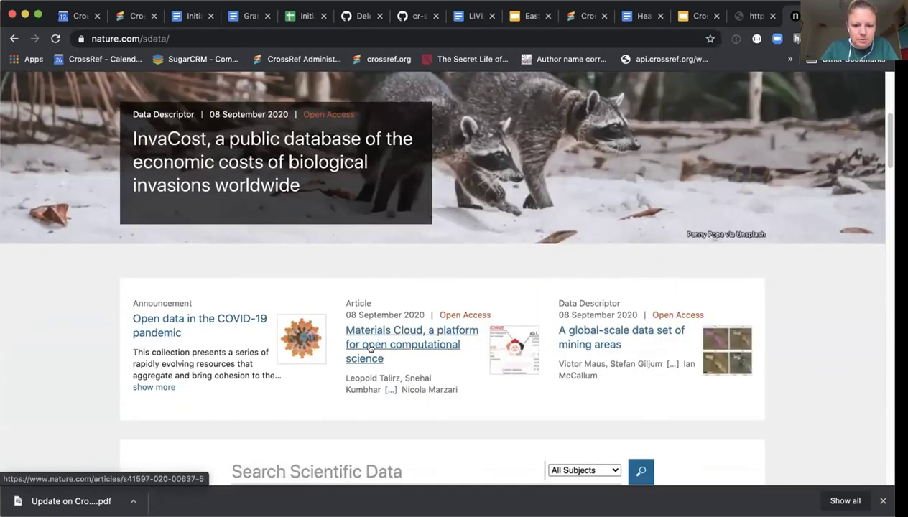
left_click(370, 349)
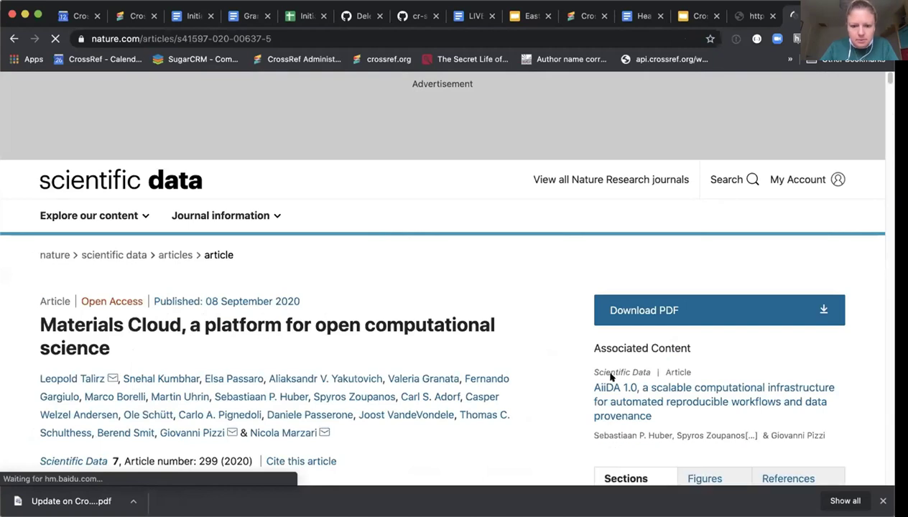
- Show the article's reference list and copy references 1 to 4, from the Concordat Working Group entry through the Directorate-General for Research & Innovation entry
left_click(791, 472)
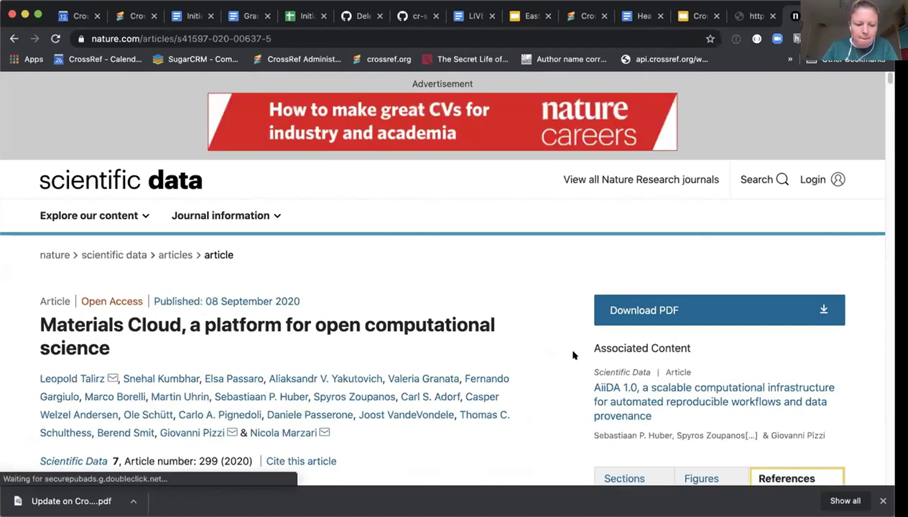
scroll(572, 355, "down", 10)
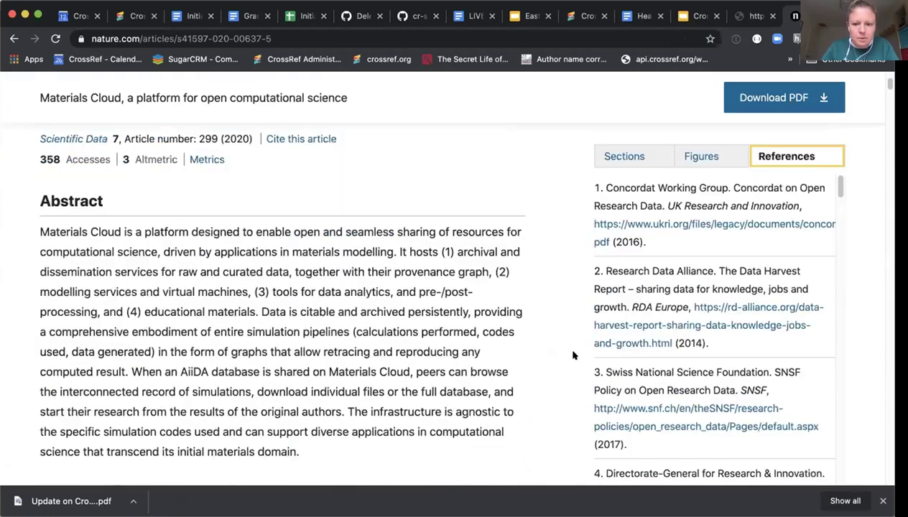
scroll(573, 355, "down", 3)
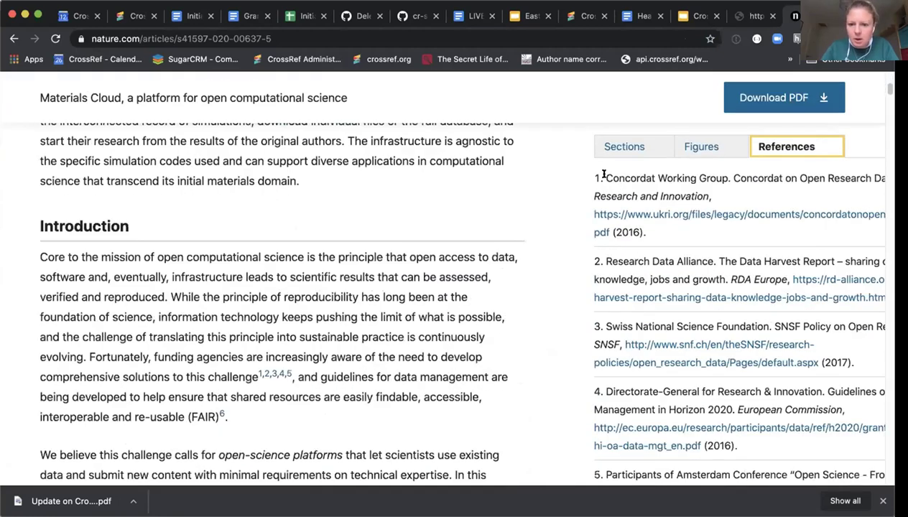
left_click(694, 391, "shift")
left_click(711, 474, "shift")
left_click(711, 470)
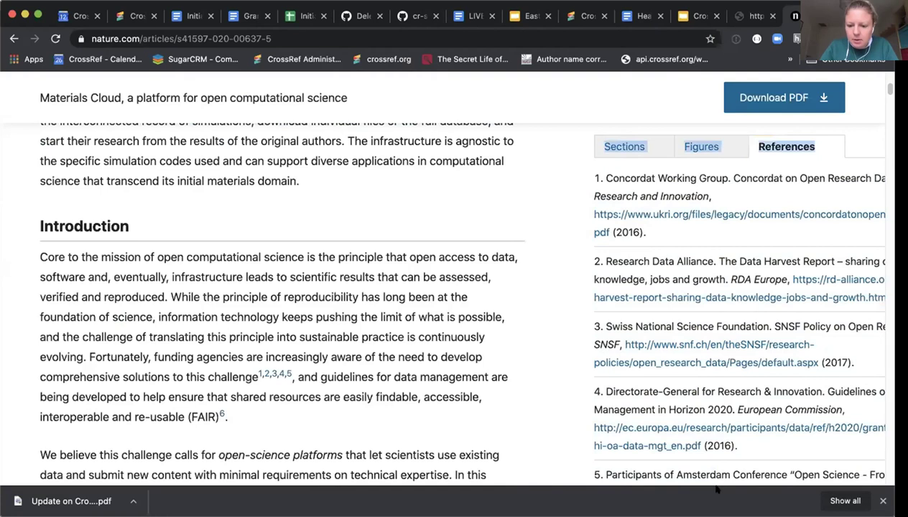
left_click(748, 450, "shift")
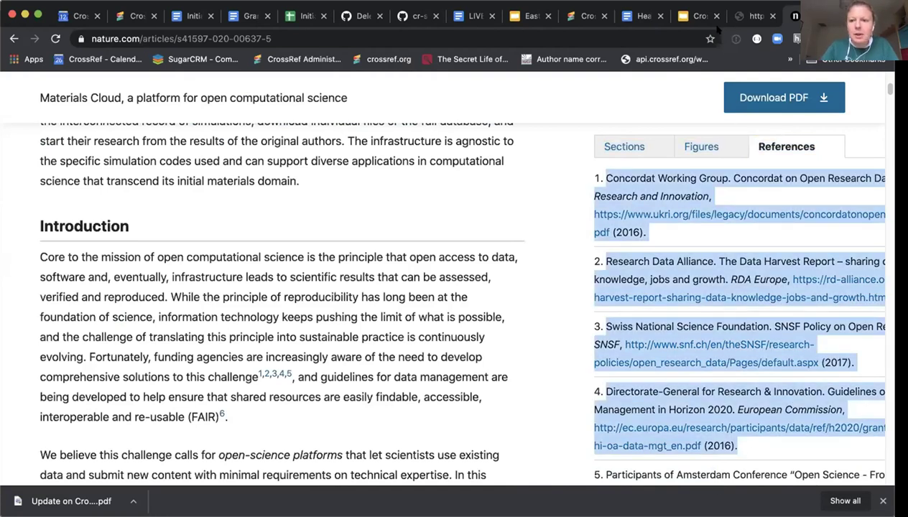
- Return to the new article record in Metadata Manager and paste the four copied references into the reference list
left_click(741, 14)
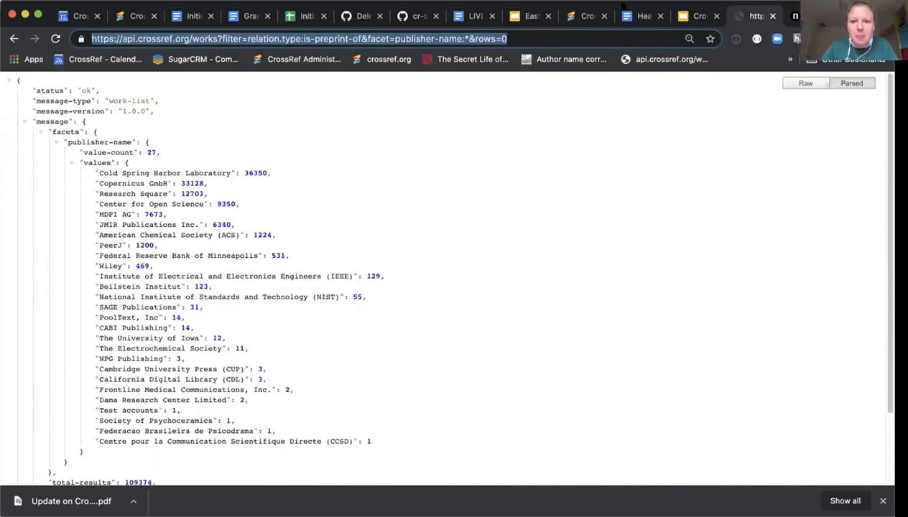
left_click(593, 16)
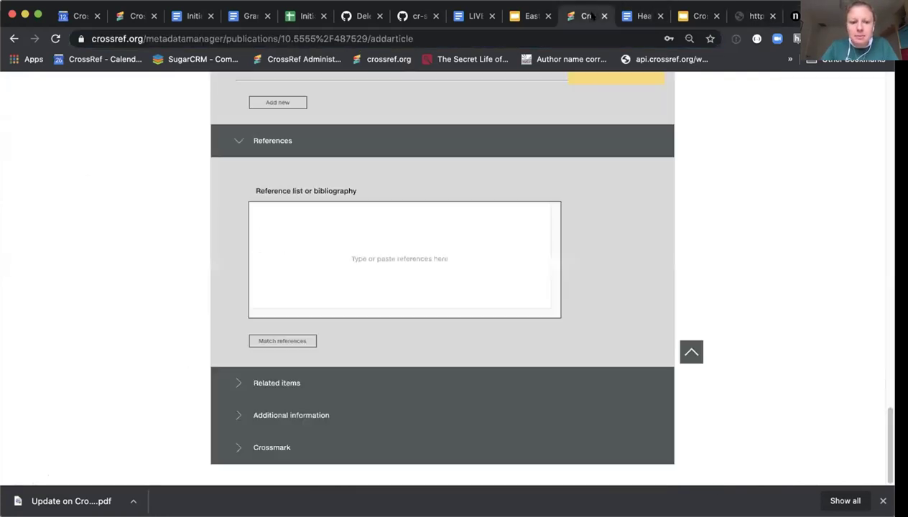
left_click(362, 212)
type("Concordat Working Group. Concordat on Open Research Data. UK Research and Innovation, https://www.ukri.org/files/legacy/documents/concordatonopenresearchdata-pdf (2016). Research Data Alliance. The Data Harvest Report – sharing data for knowledge, jobs and growth. RDA Europe, https://rd-alliance.org/data-harvest-report-sharing-data-knowledge-jobs-and-growth.html (2014). Swiss National Science Foundation. SNSF Policy on Open Research Data. SNSF, http://www.snf.ch/en/theSNSF/research-policies/open_research_data/Pages/default.aspx (2017). Directorate-General for Research & Innovation. Guidelines on FAIR Data Management in Horizon 2020. European Commission, http://ec.europa.eu/research/participants/data/ref/h2020/grants_manual/hi/oa_pilot/h2020-hi-oa-data-mgt_en.pdf (2016).")
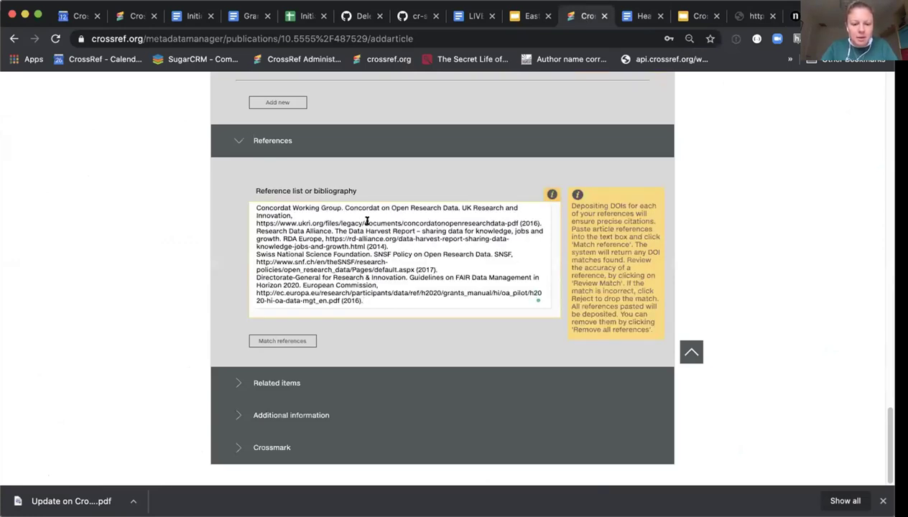
- Separate the four pasted references with blank lines and run reference matching on them
left_click(544, 223)
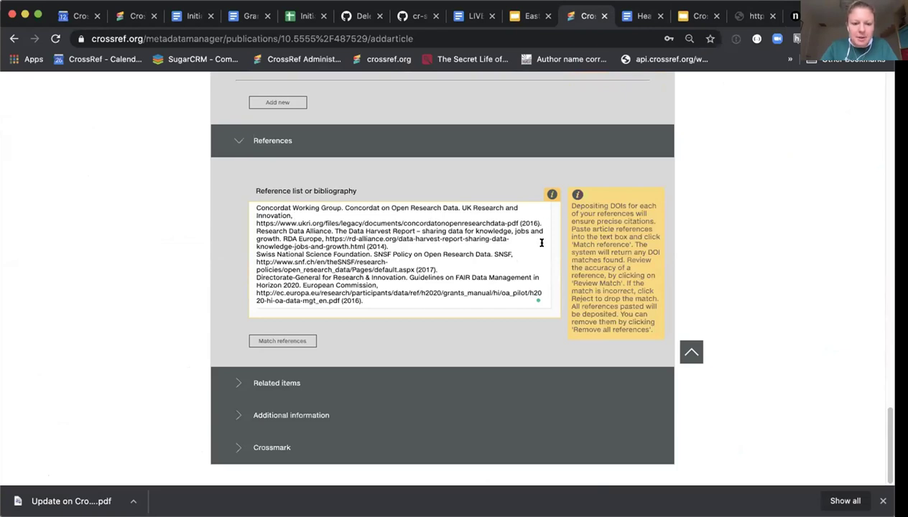
key("Return")
left_click(430, 252)
key("Return")
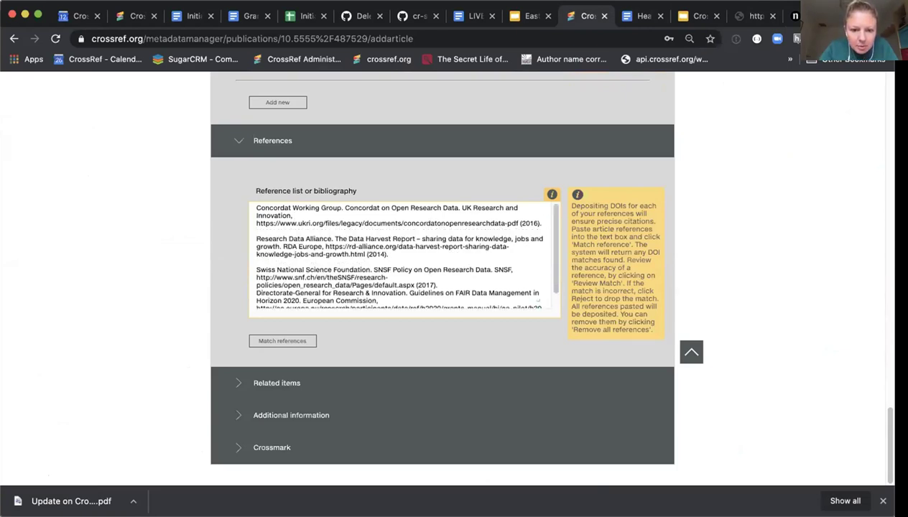
left_click(436, 284)
key("Return")
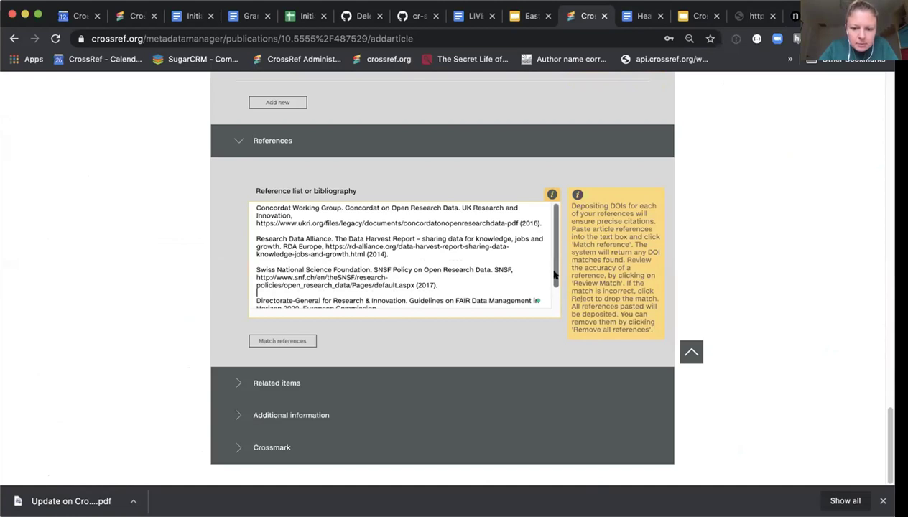
scroll(553, 275, "down", 2)
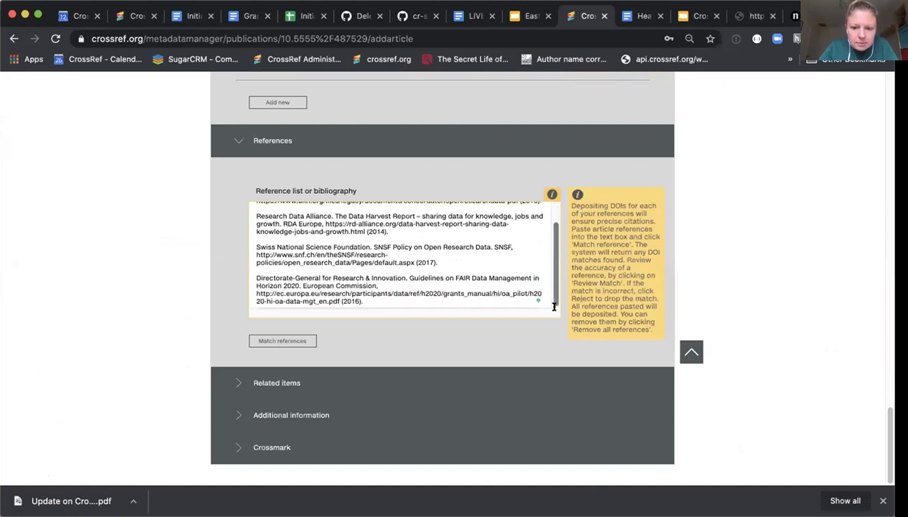
left_click(287, 341)
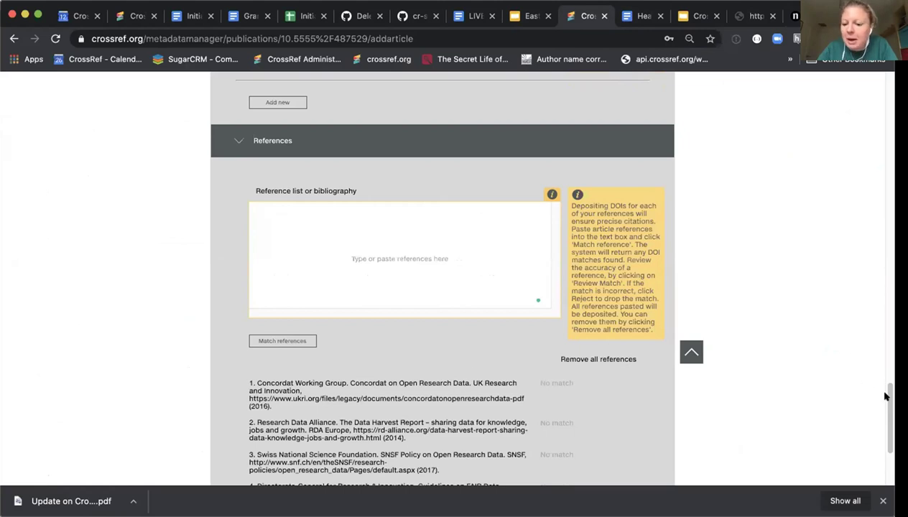
- Fill in Relation 1 under Related items with identifier 10, identifier type DOI and relation type isTranslationOf
scroll(888, 400, "down", 3)
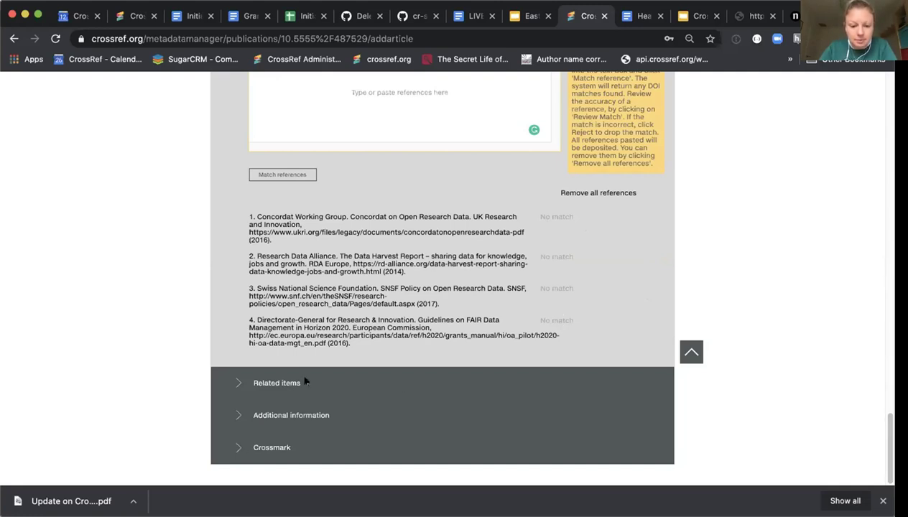
left_click(273, 381)
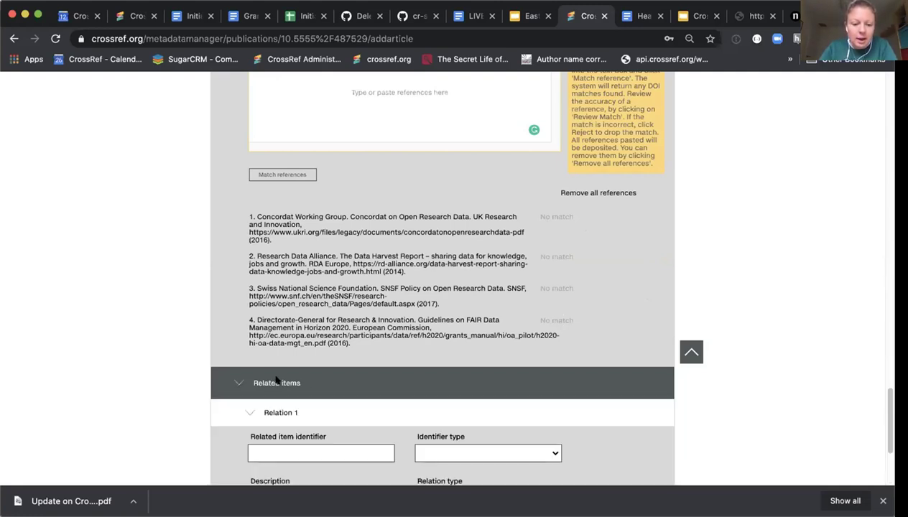
scroll(890, 379, "down", 5)
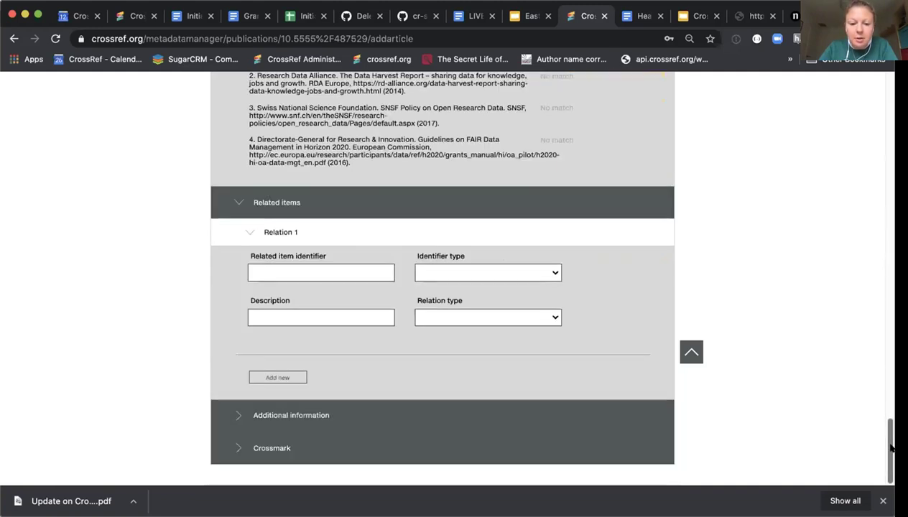
left_click(347, 266)
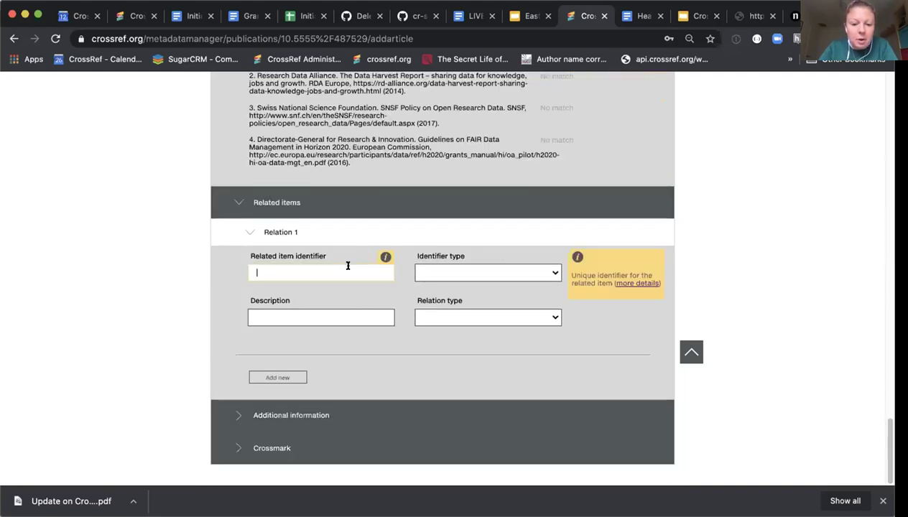
left_click(454, 264)
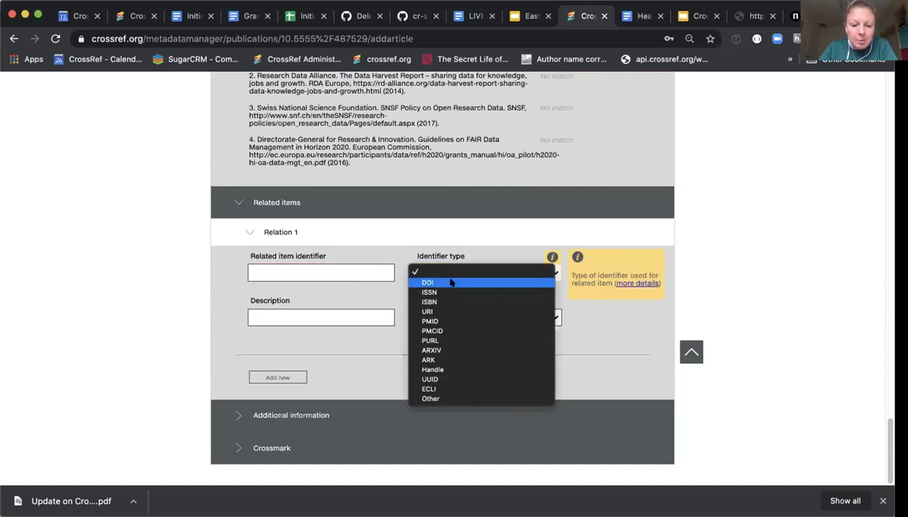
left_click(446, 282)
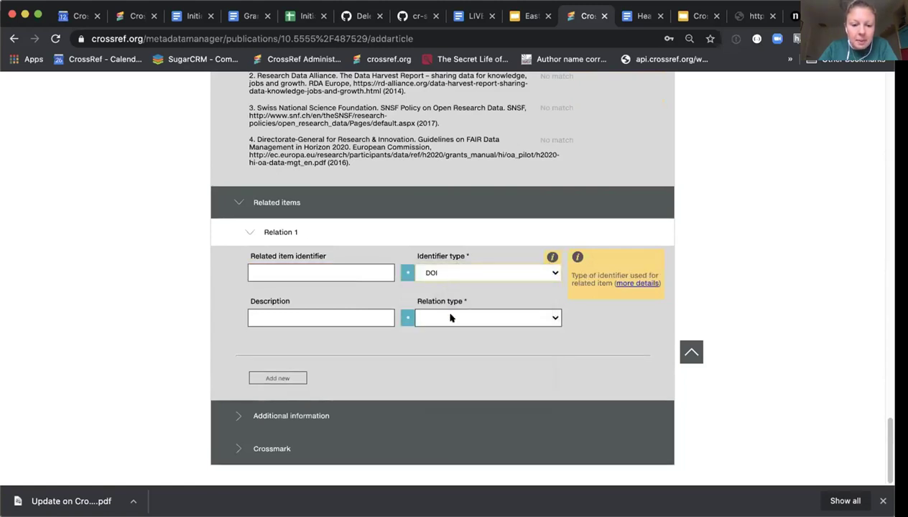
left_click(352, 273)
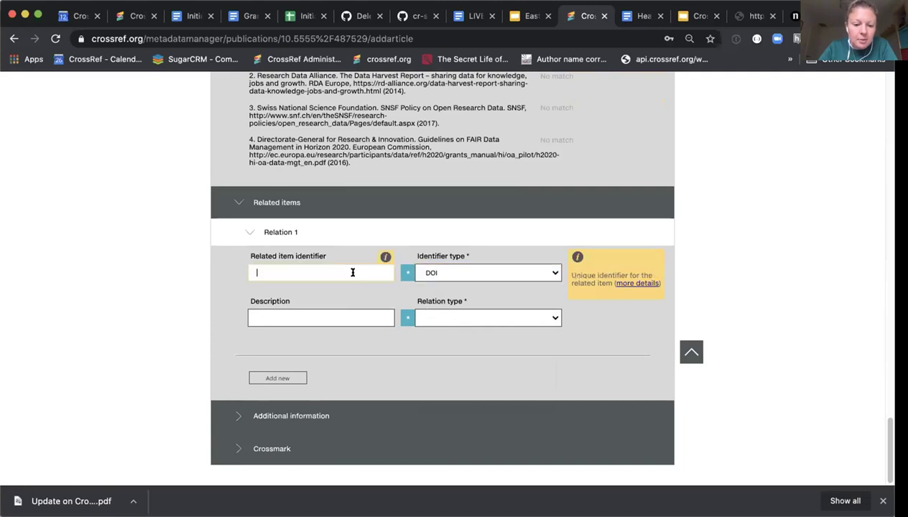
type("10")
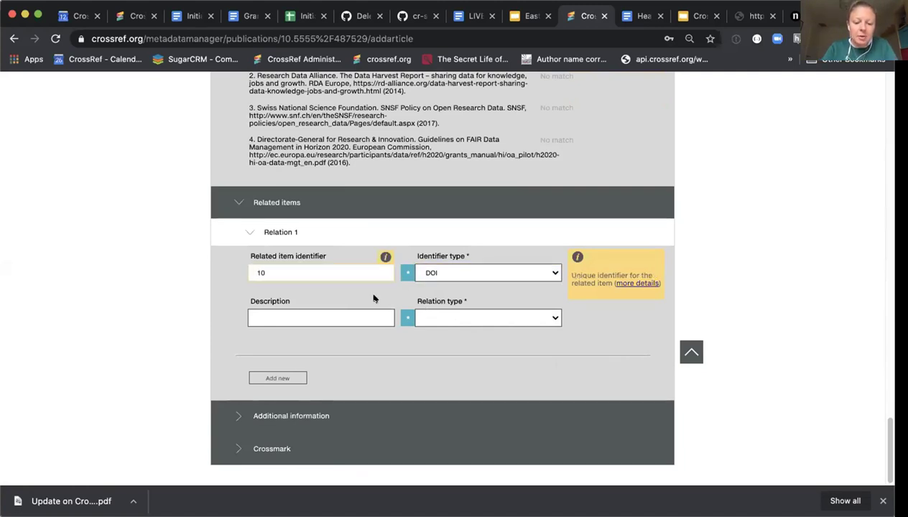
left_click(430, 316)
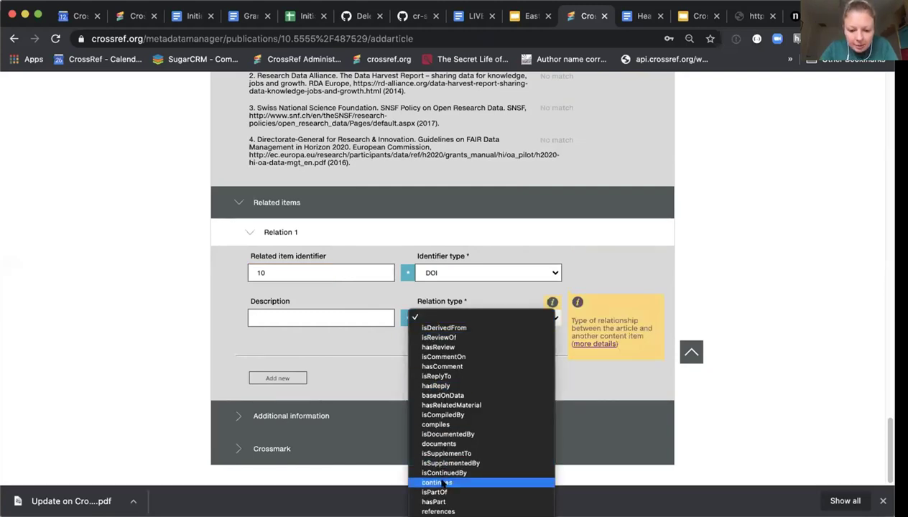
scroll(481, 431, "down", 5)
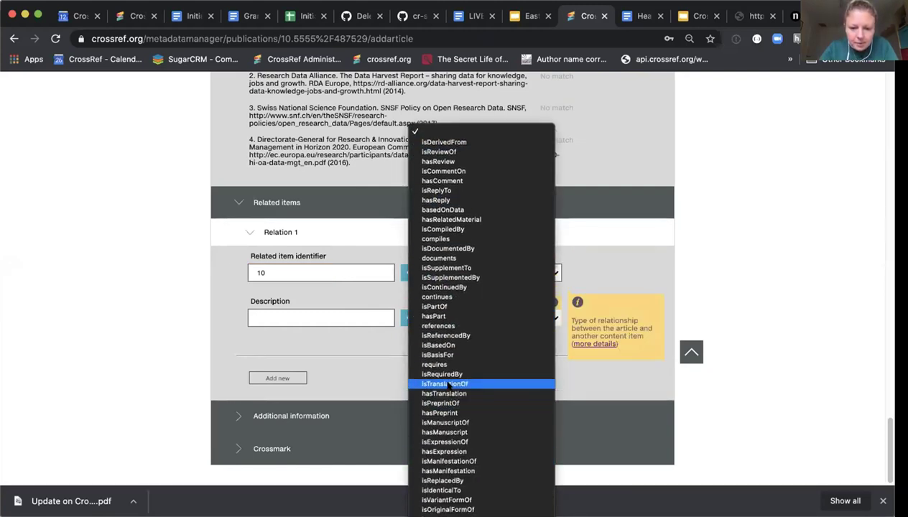
left_click(438, 371)
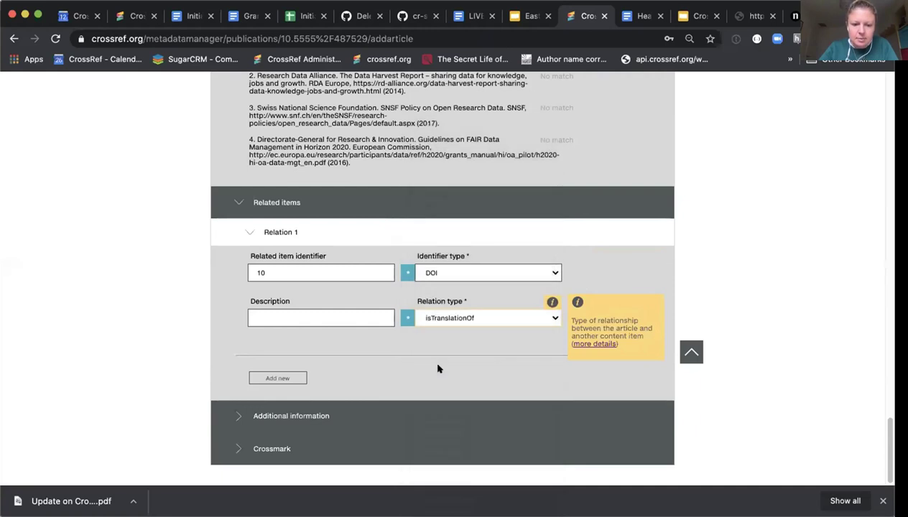
left_click(297, 270)
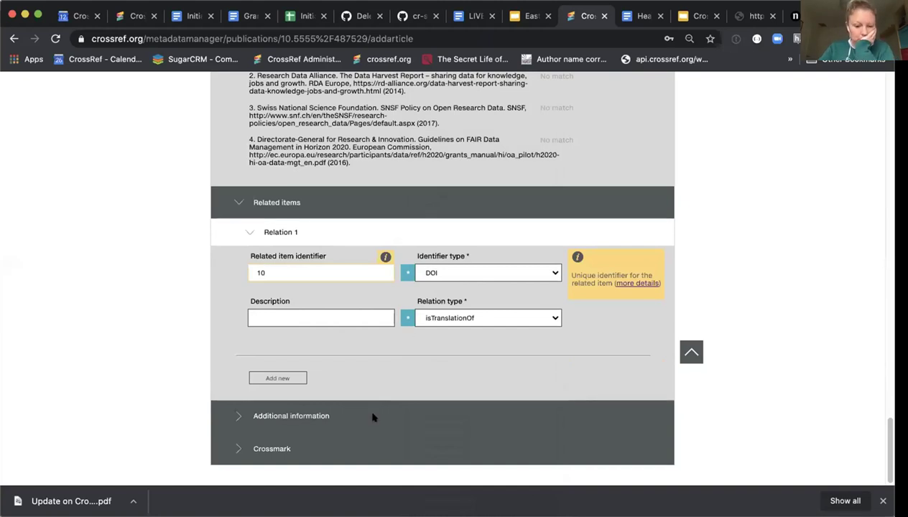
- Expand the Additional information section and review the available language and archive location options without choosing any
left_click(309, 416)
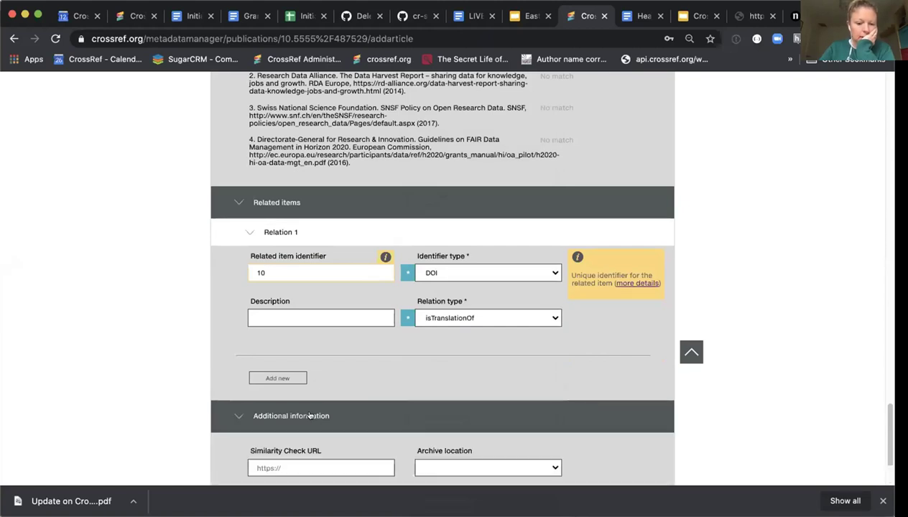
left_click_drag(878, 431, 877, 449)
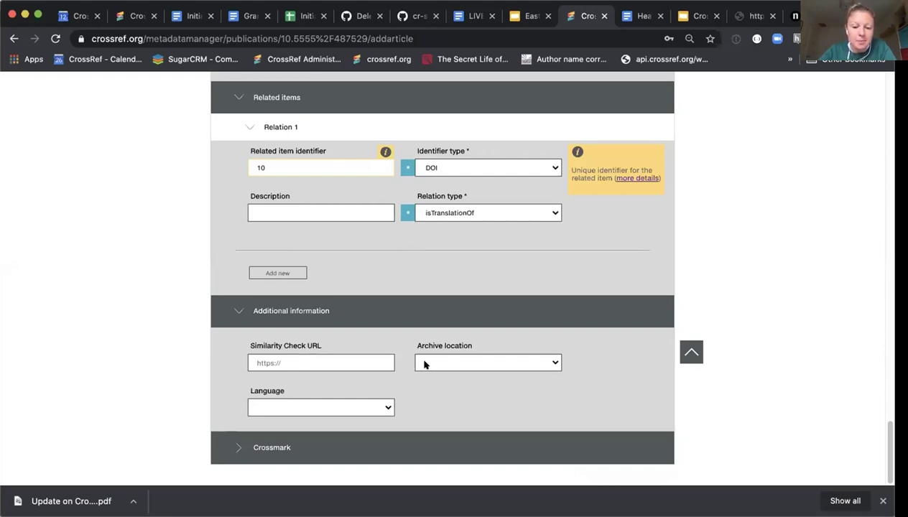
left_click(380, 406)
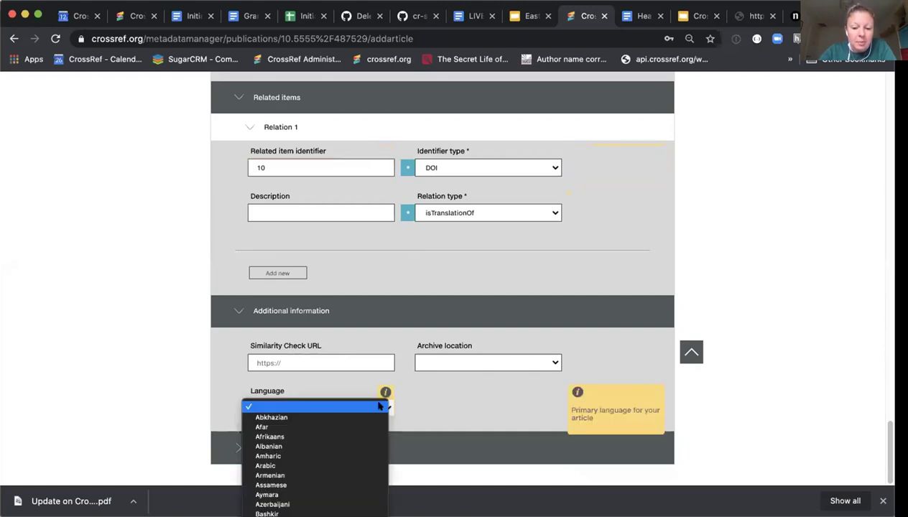
left_click(382, 406)
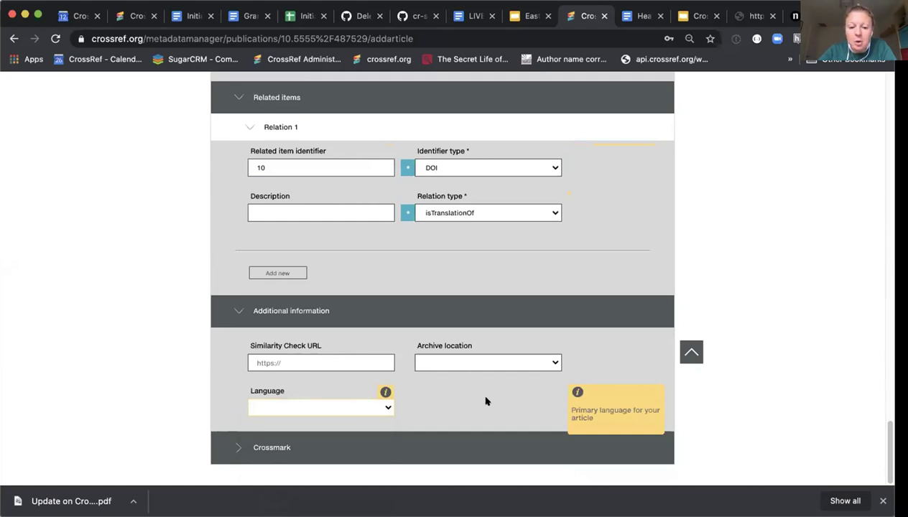
left_click(552, 361)
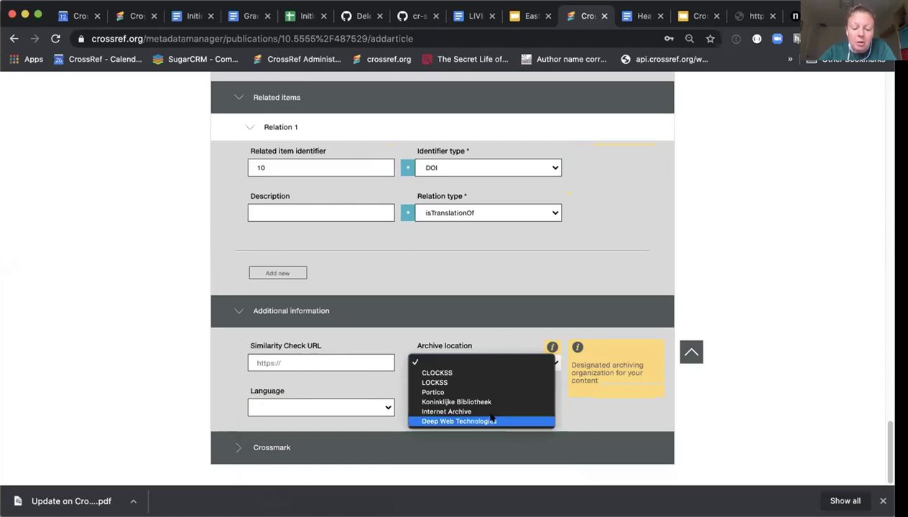
left_click(501, 337)
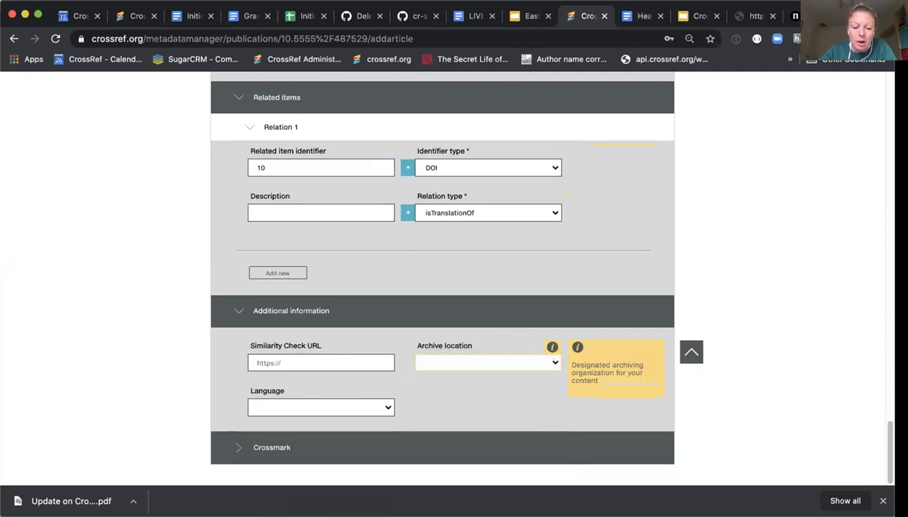
- Expand the Crossmark section and review the kinds of Crossmark information that can be added, without adding any
left_click(371, 439)
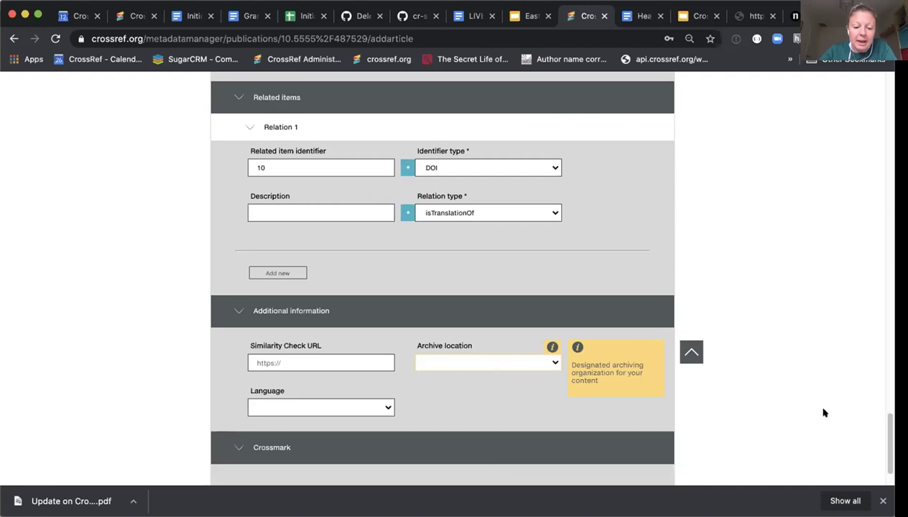
scroll(890, 450, "down", 2)
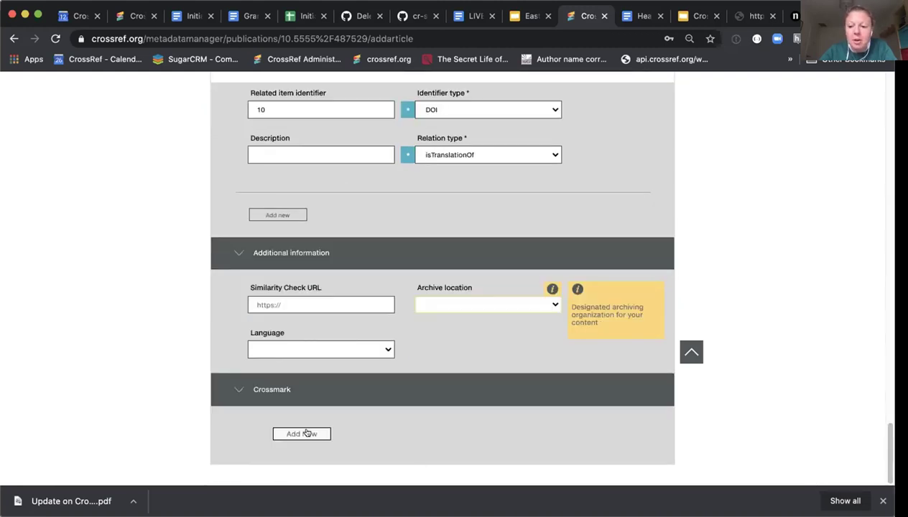
left_click(307, 433)
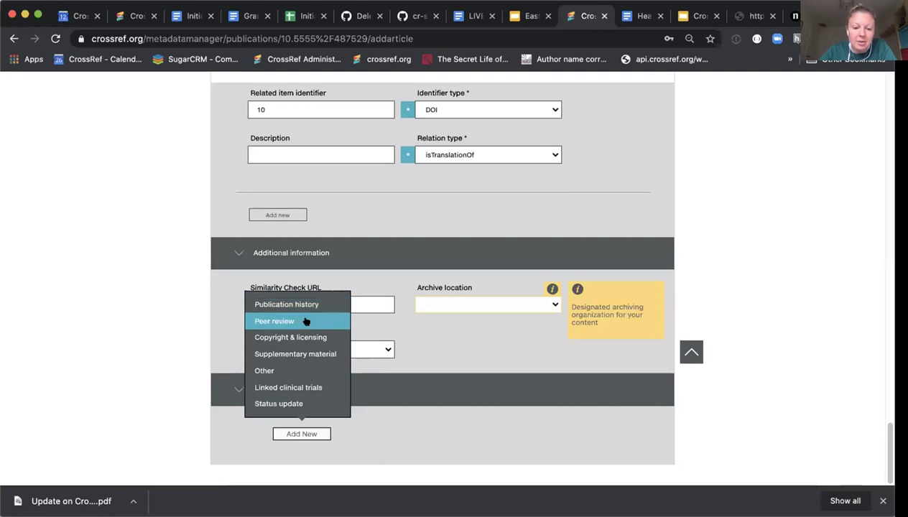
left_click(376, 428)
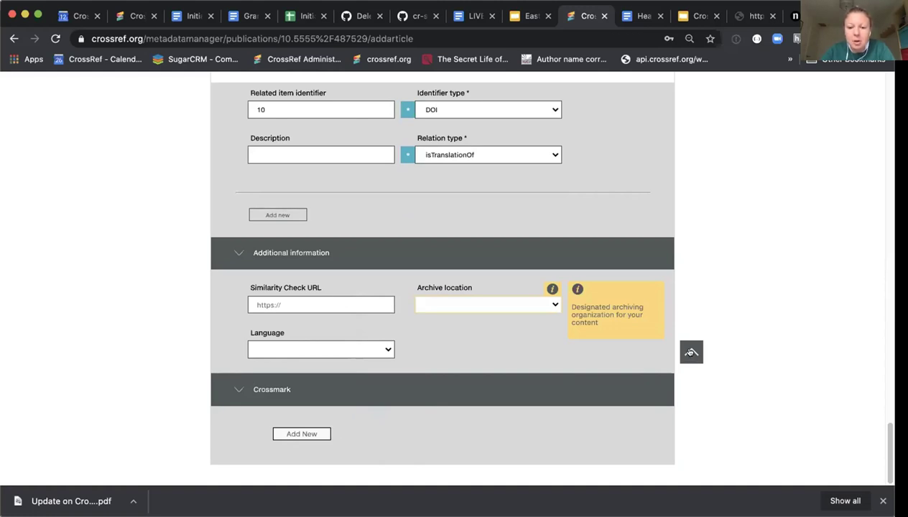
- Review the summary of the RJI Demo article record and add the record to the deposit
left_click(691, 352)
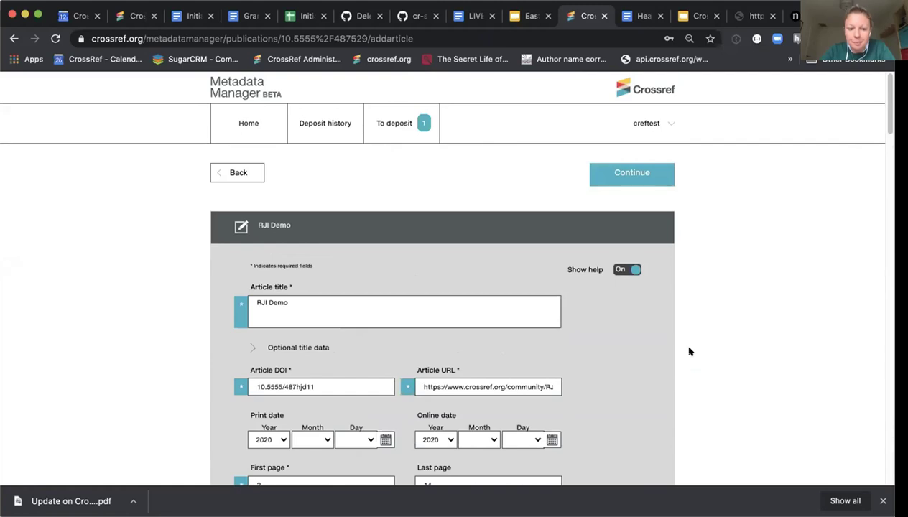
left_click(621, 174)
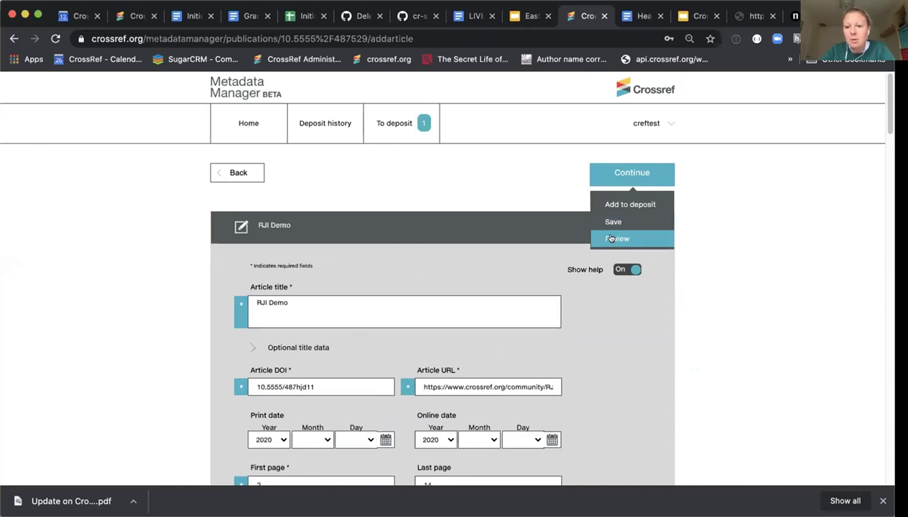
left_click(613, 238)
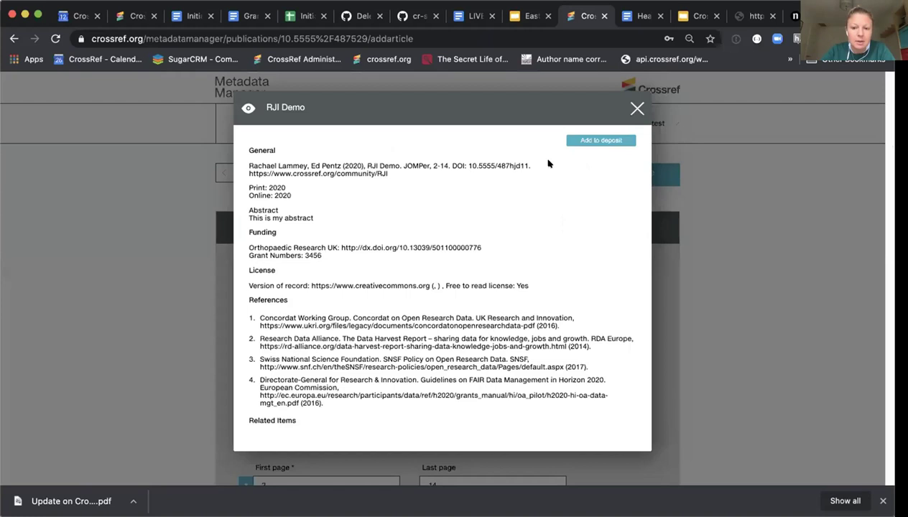
left_click(594, 140)
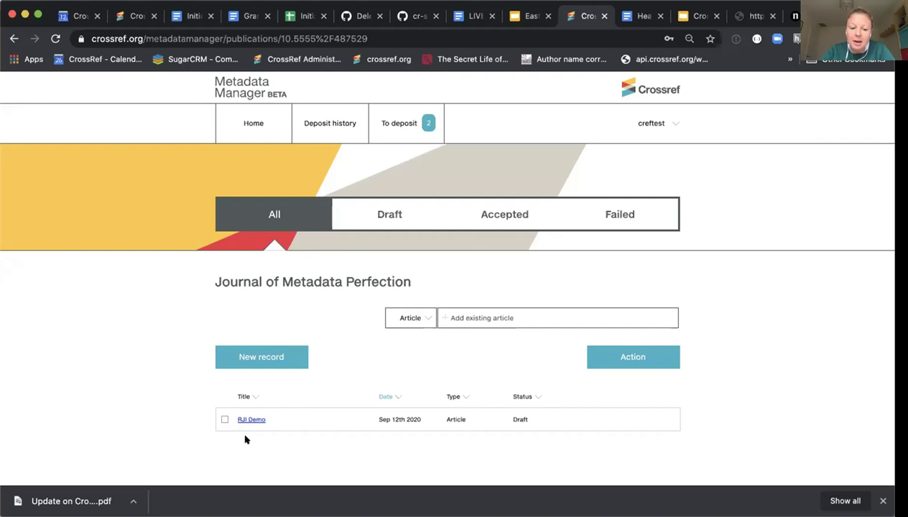
- Select the RJI Demo article in the journal's record list and review the available actions without applying any
left_click(224, 419)
left_click(609, 357)
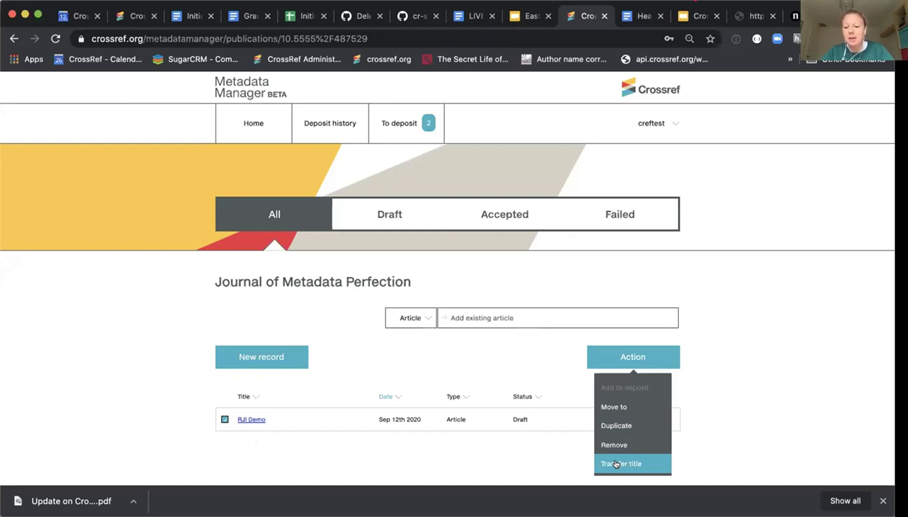
left_click(715, 399)
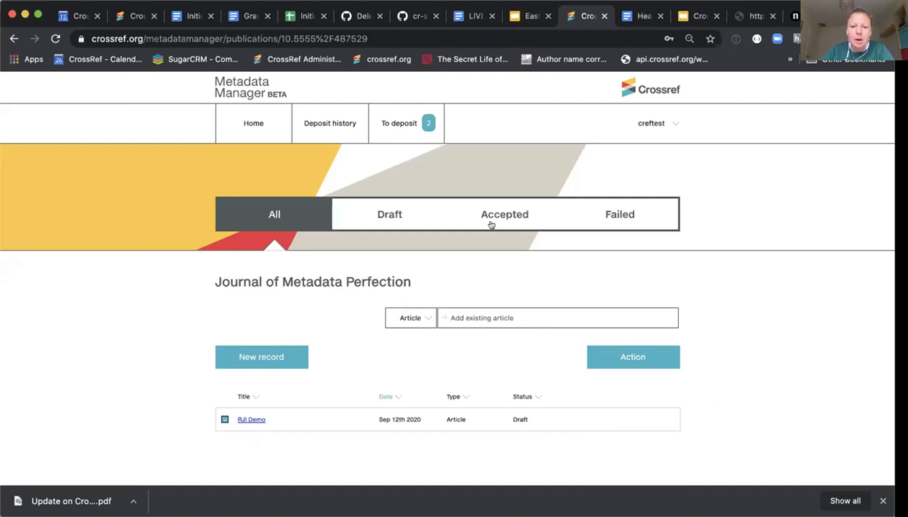
- Check the errors flagged on RJI Demo in the deposit list and open that record for editing
left_click(401, 123)
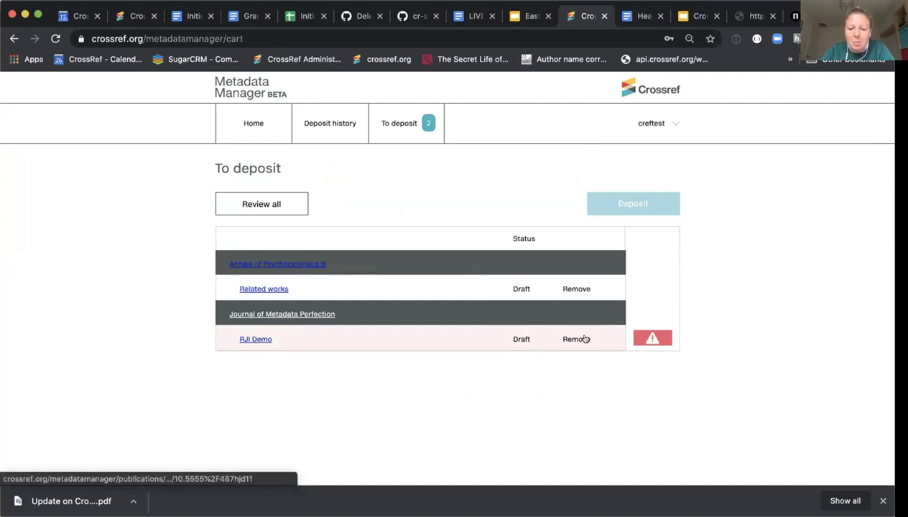
mouse_move(652, 338)
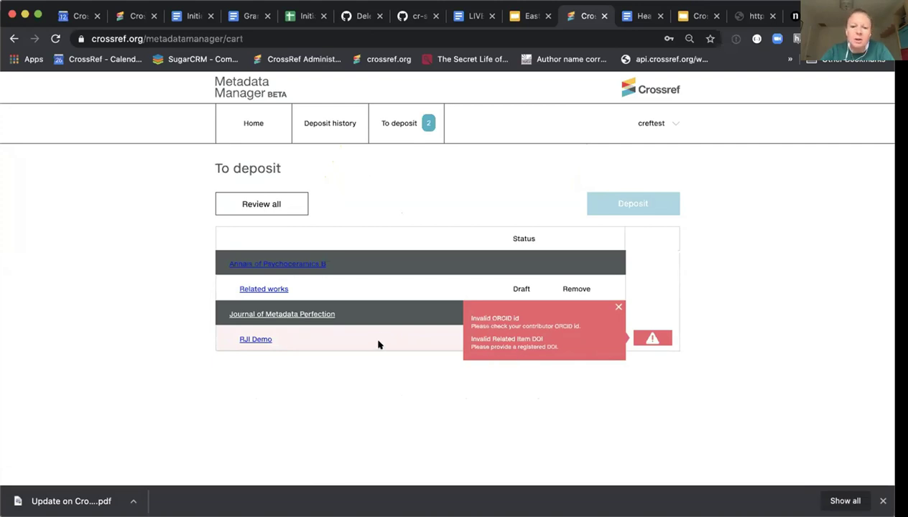
left_click(266, 343)
left_click(265, 344)
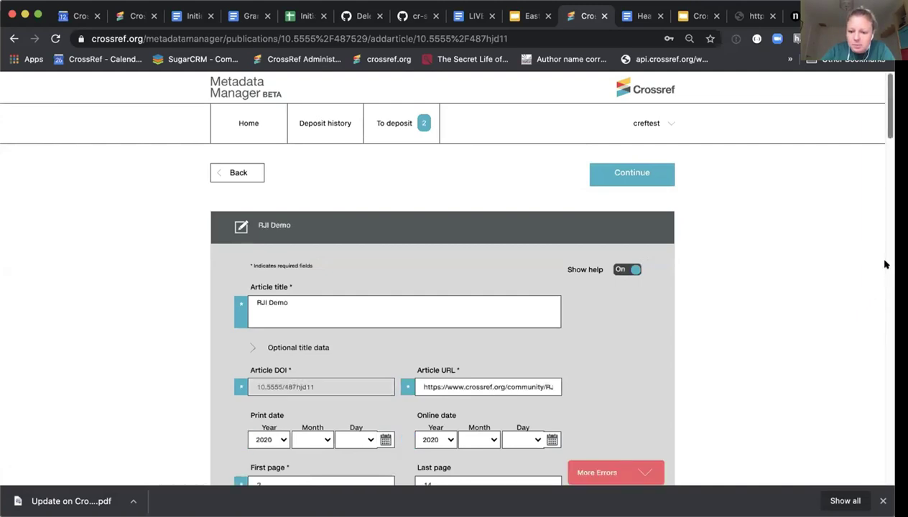
scroll(717, 440, "down", 5)
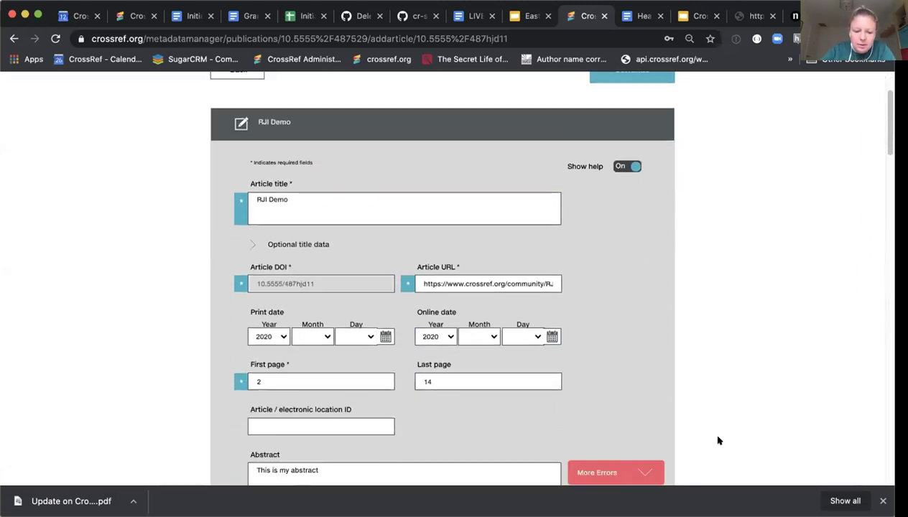
scroll(718, 441, "down", 5)
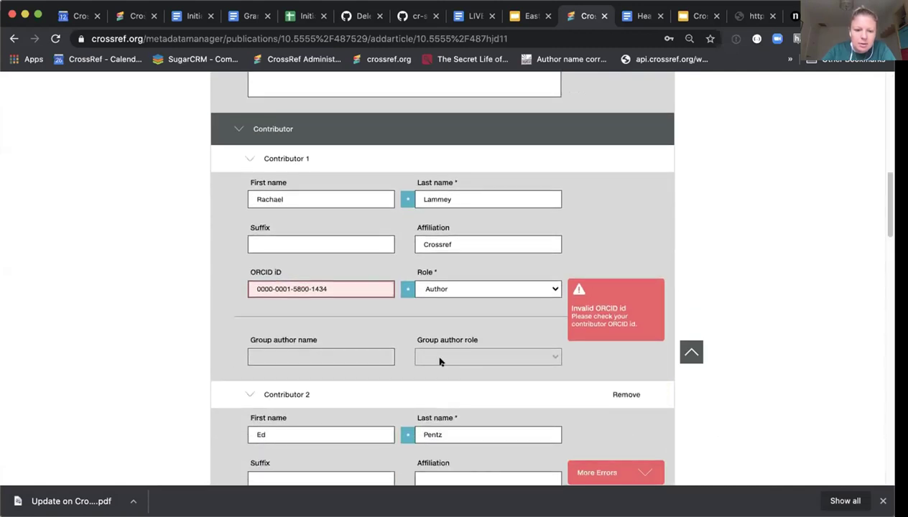
left_click(252, 288)
type("https")
type("://")
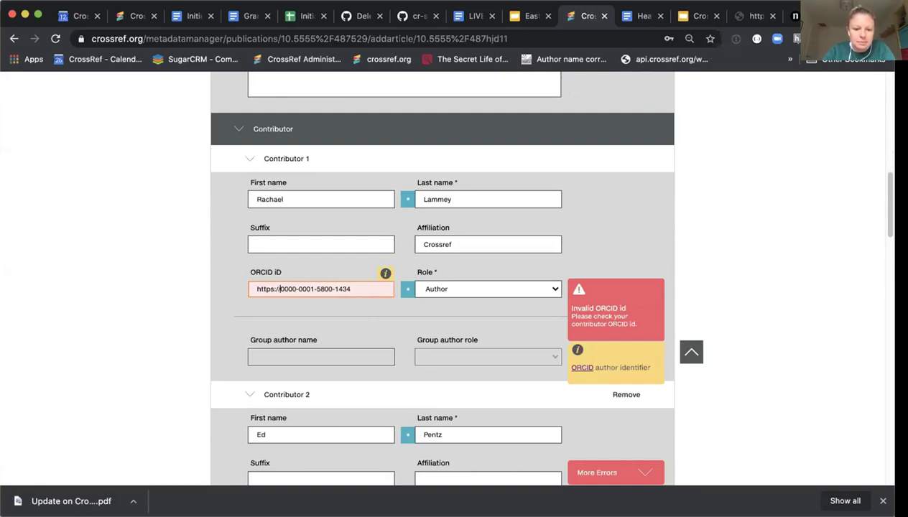
type("www.org")
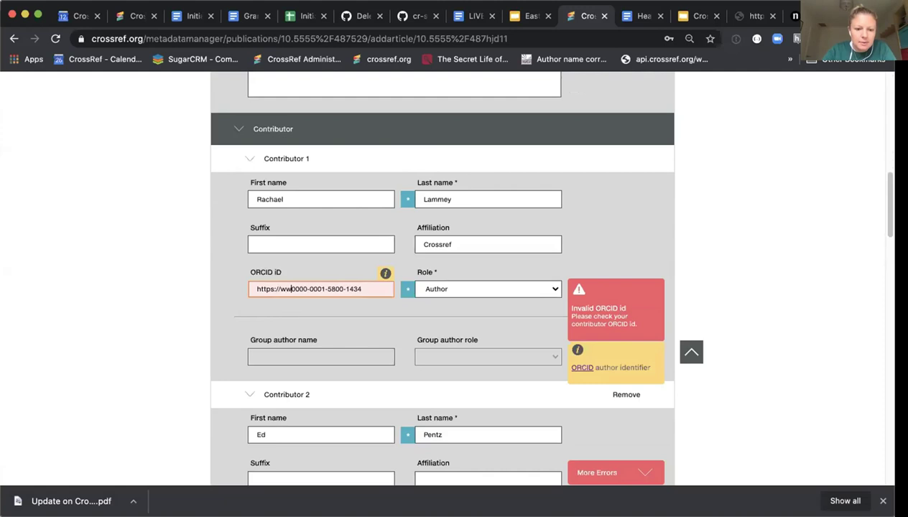
key("BackSpace")
type("cid.")
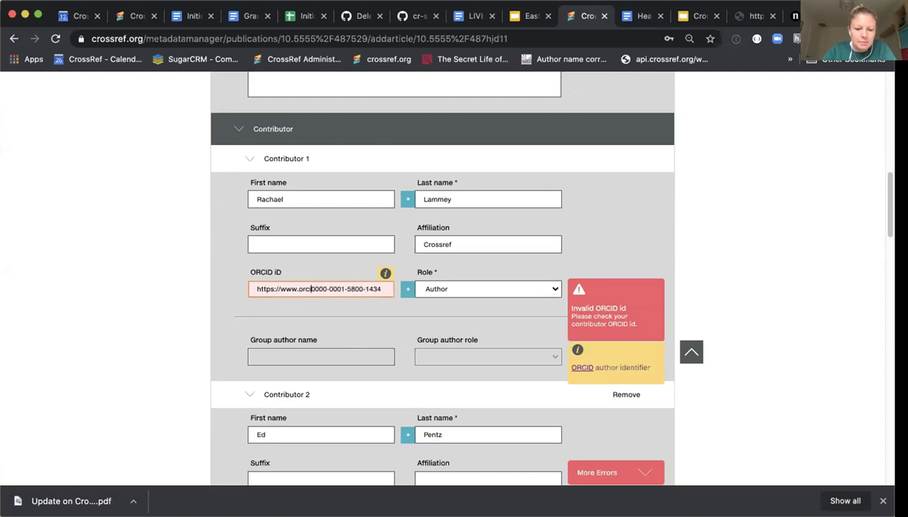
type("org/")
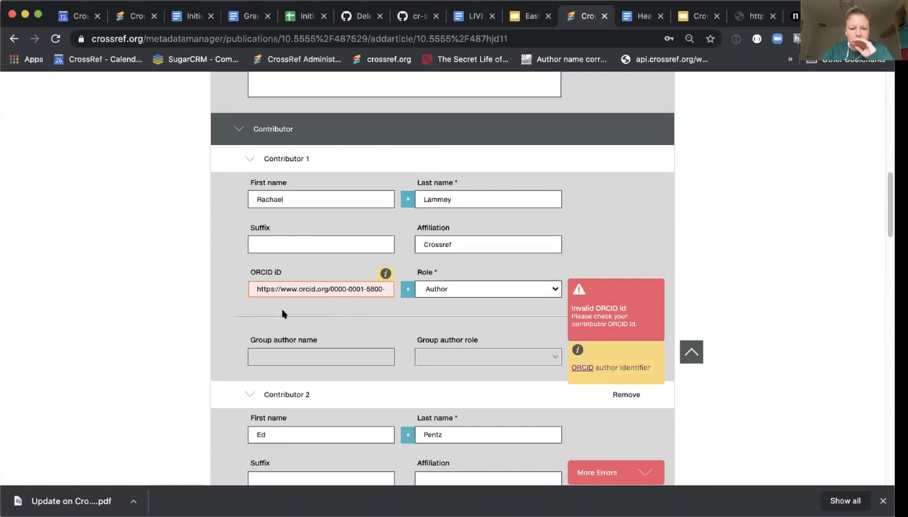
left_click_drag(275, 287, 231, 288)
key("BackSpace")
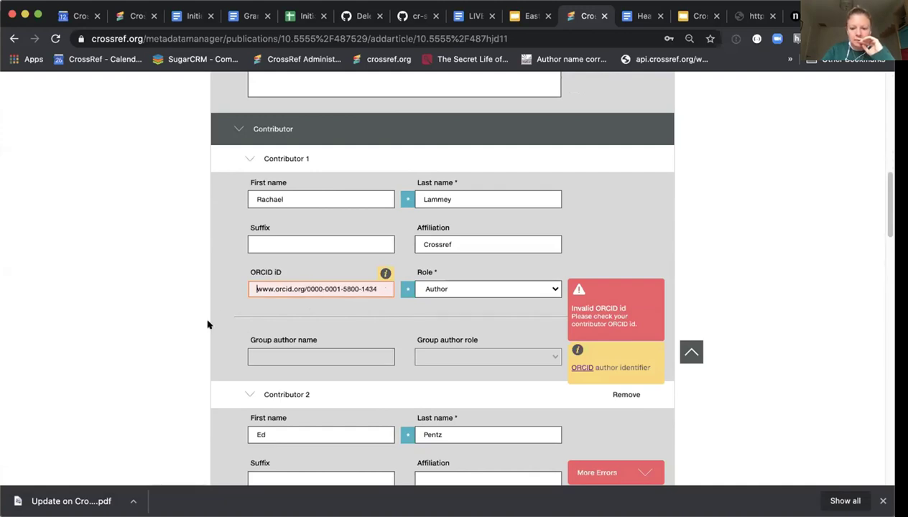
- Go to the error under Related items and set Relation 1's related item identifier to 10.5555/12345678
left_click(600, 472)
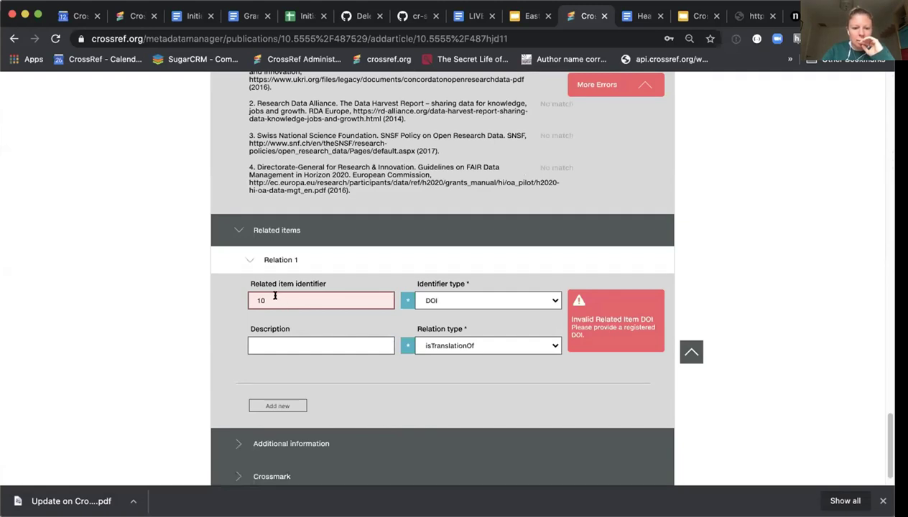
left_click_drag(275, 296, 222, 296)
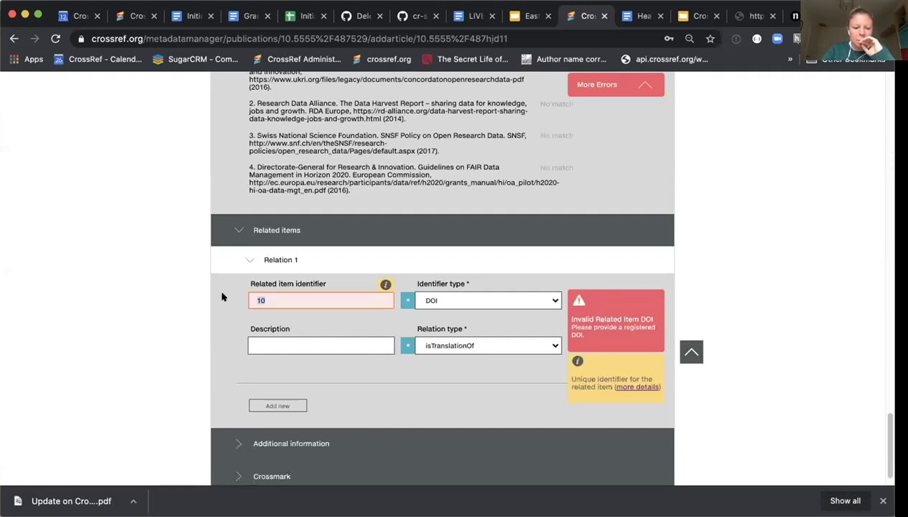
type("10.")
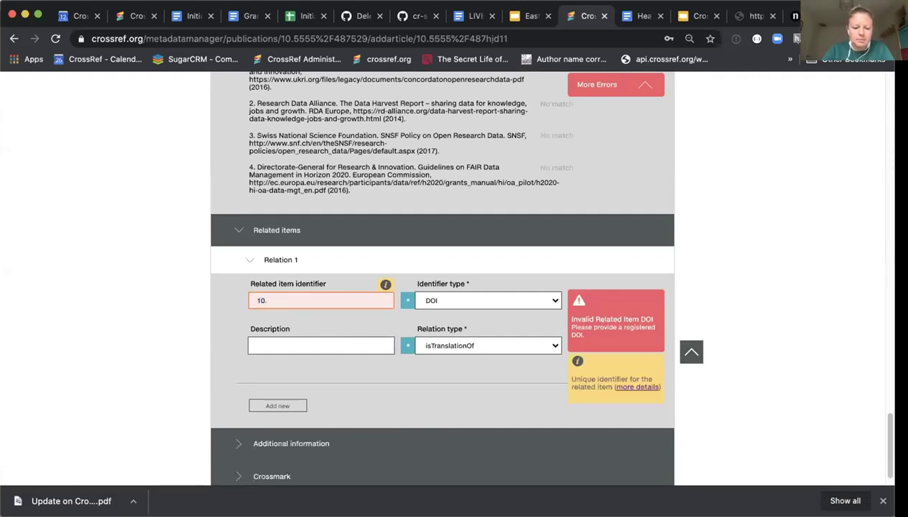
type("5555/123")
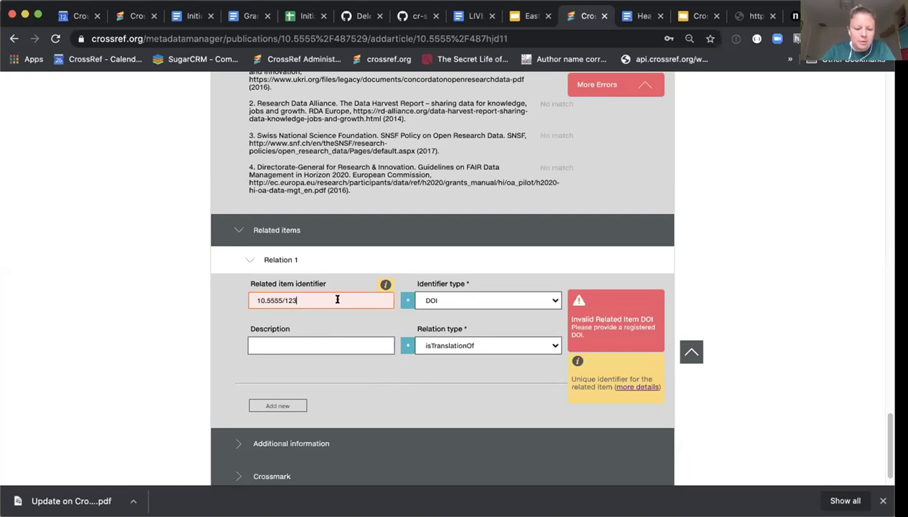
type("456")
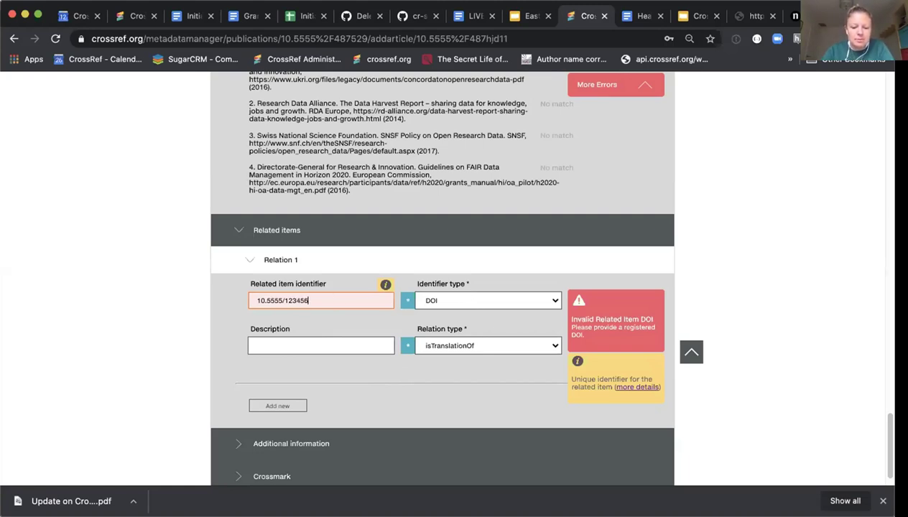
type("78")
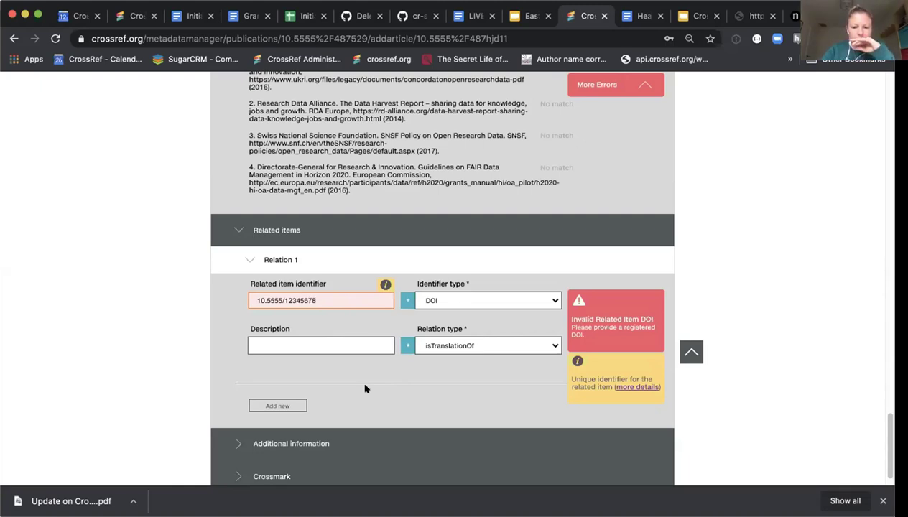
- Recheck Contributor 1's ORCID iD and save the changes to the article record
scroll(601, 84, "up", 10)
left_click(601, 84)
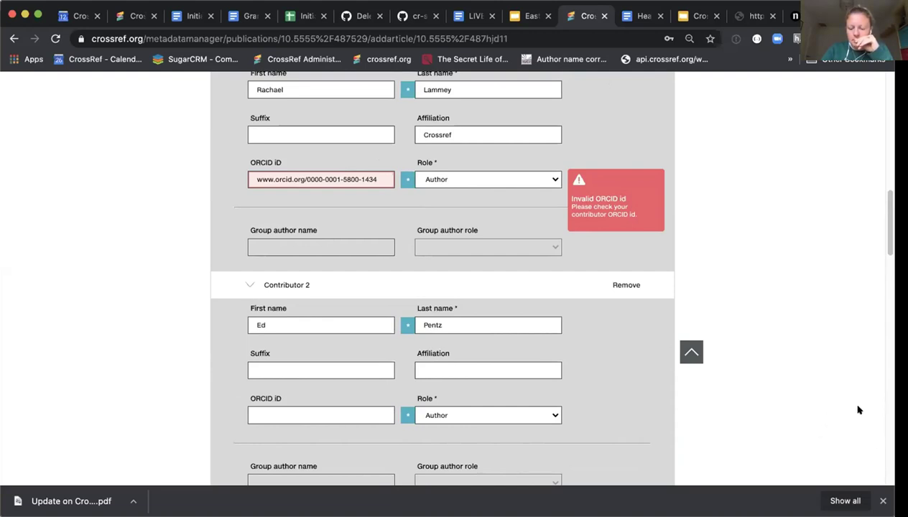
left_click(690, 350)
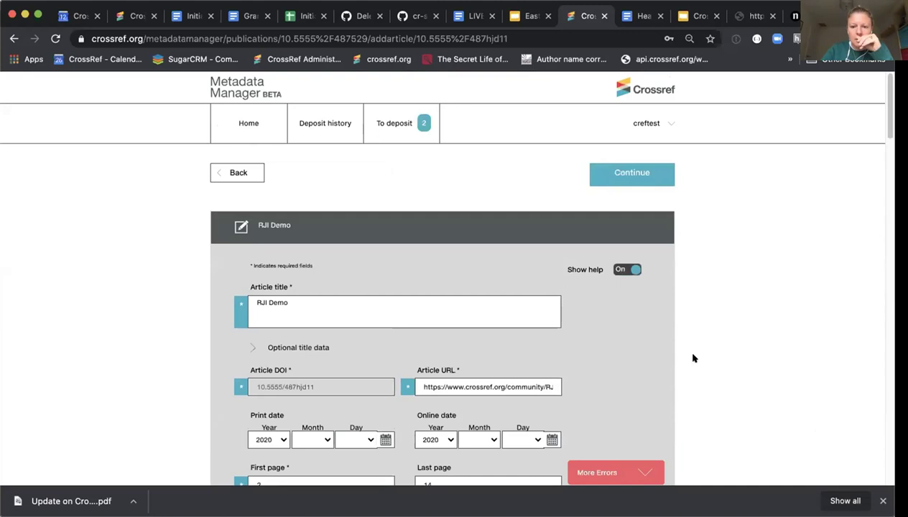
scroll(390, 451, "down", 10)
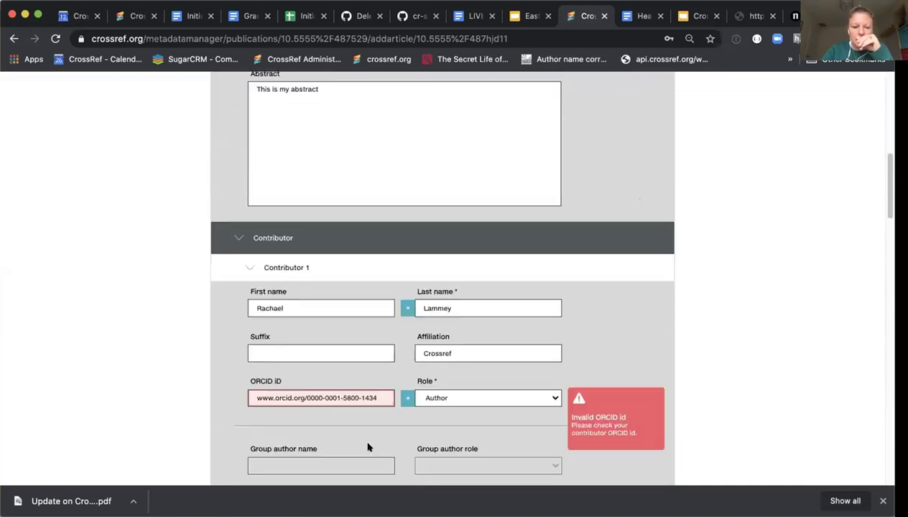
left_click(254, 301)
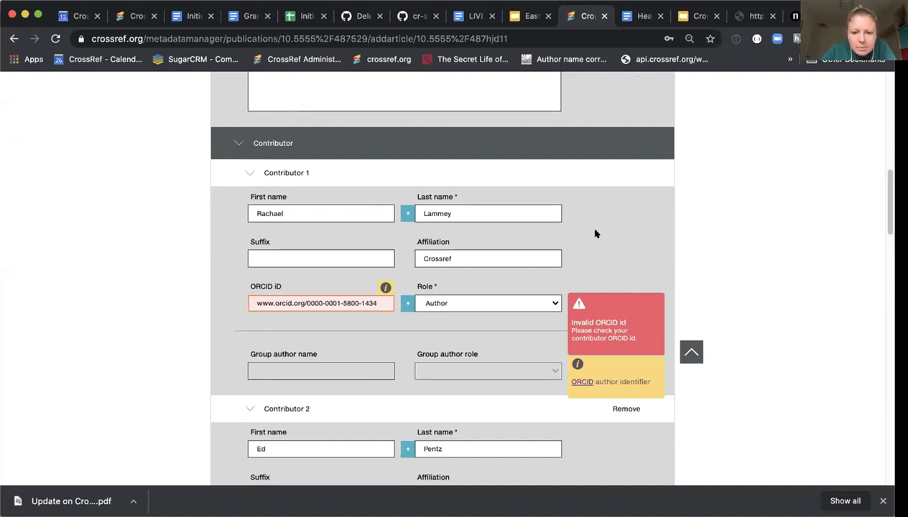
left_click(690, 350)
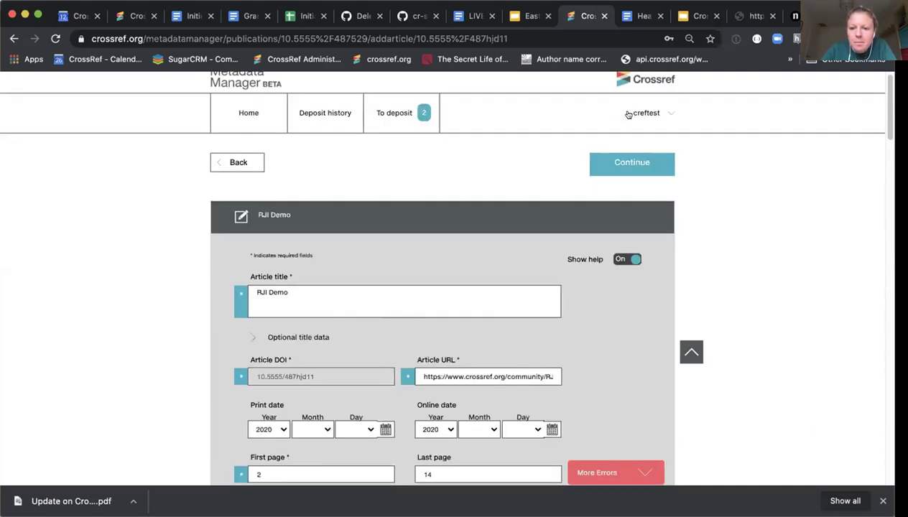
left_click(617, 174)
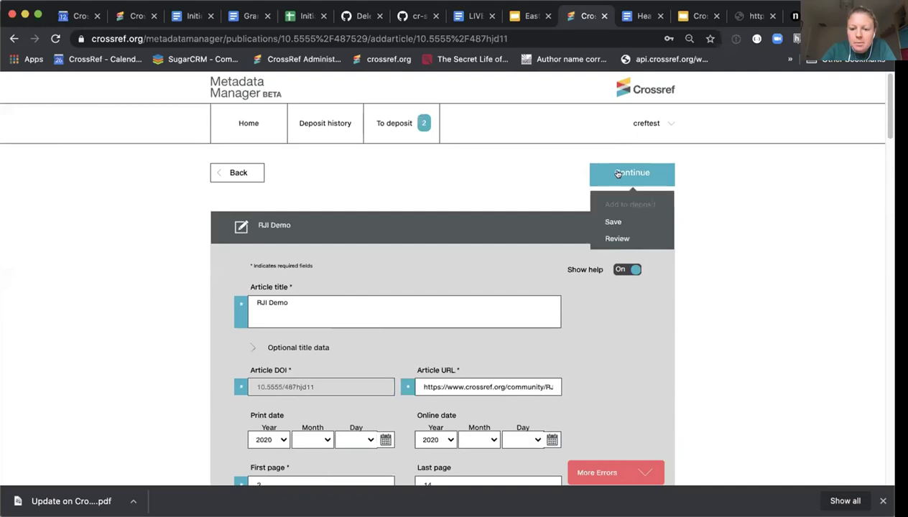
left_click(613, 221)
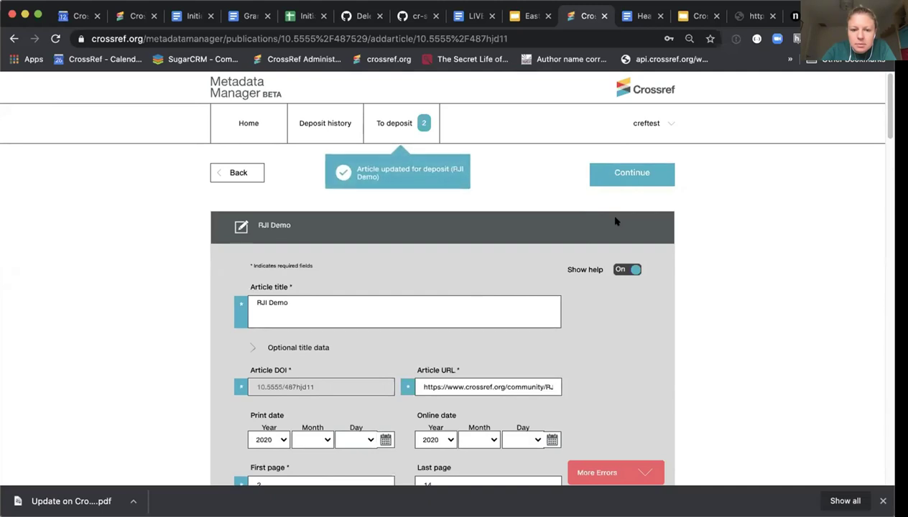
- Check RJI Demo's status in the deposit list and reopen the record at its first flagged error
left_click(385, 124)
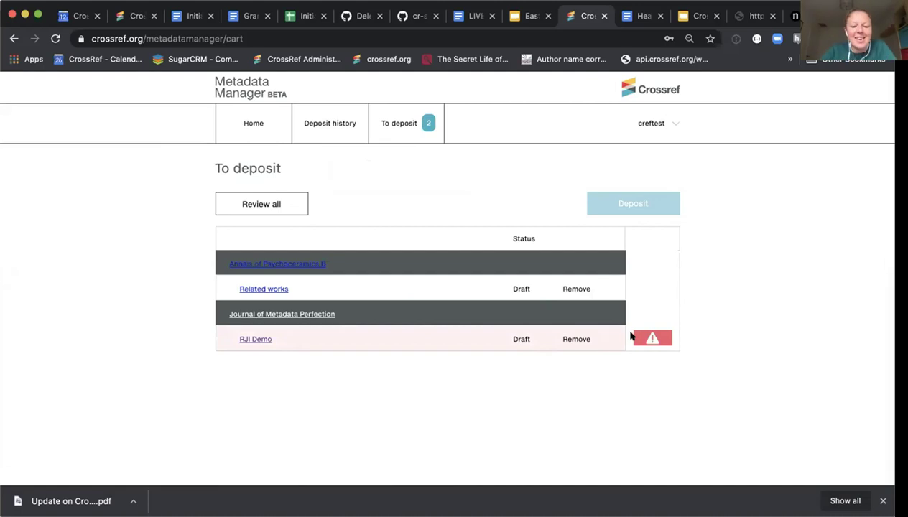
left_click(252, 338)
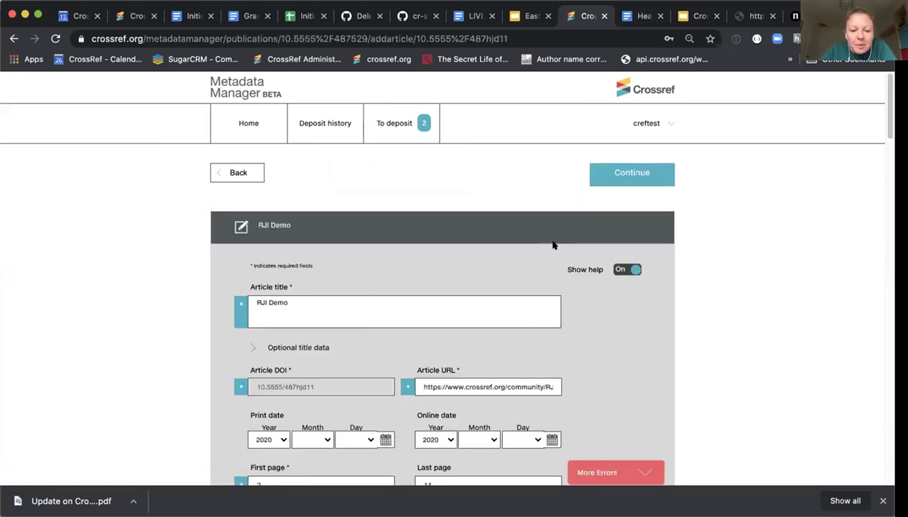
left_click(622, 472)
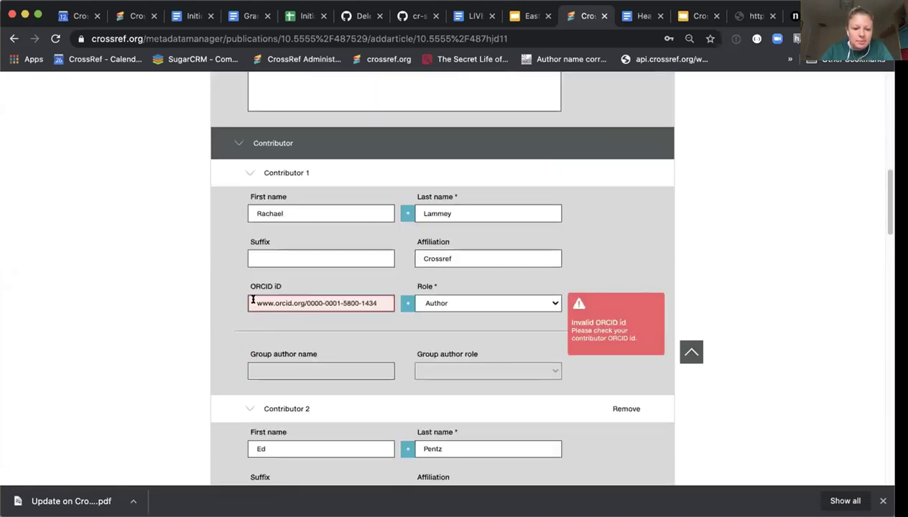
left_click(252, 303)
type("https://")
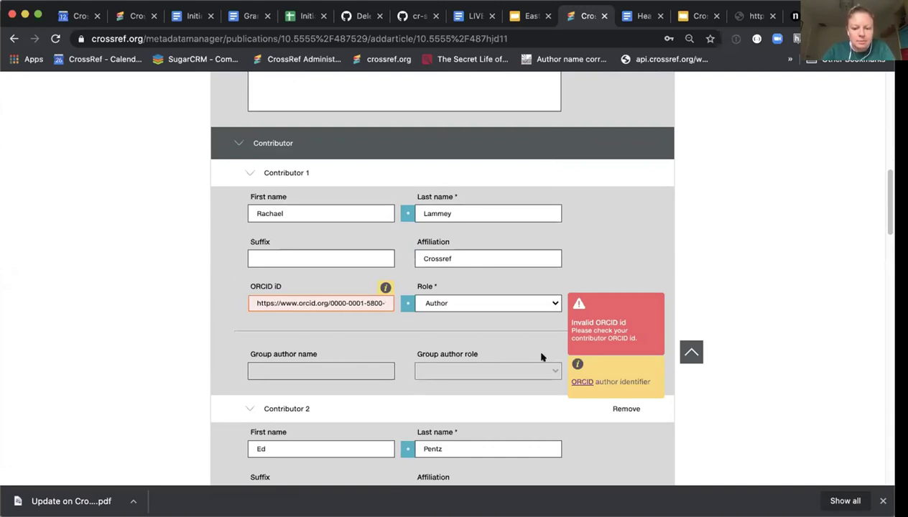
left_click(689, 351)
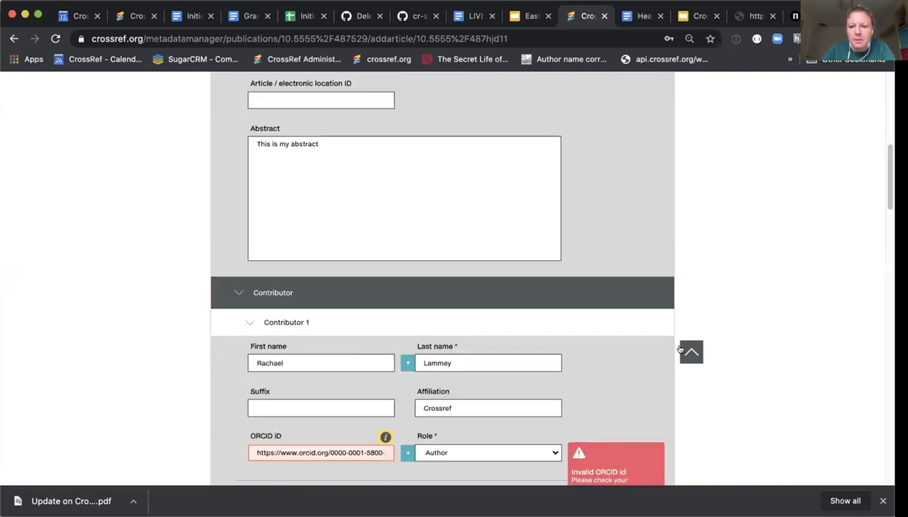
left_click(598, 173)
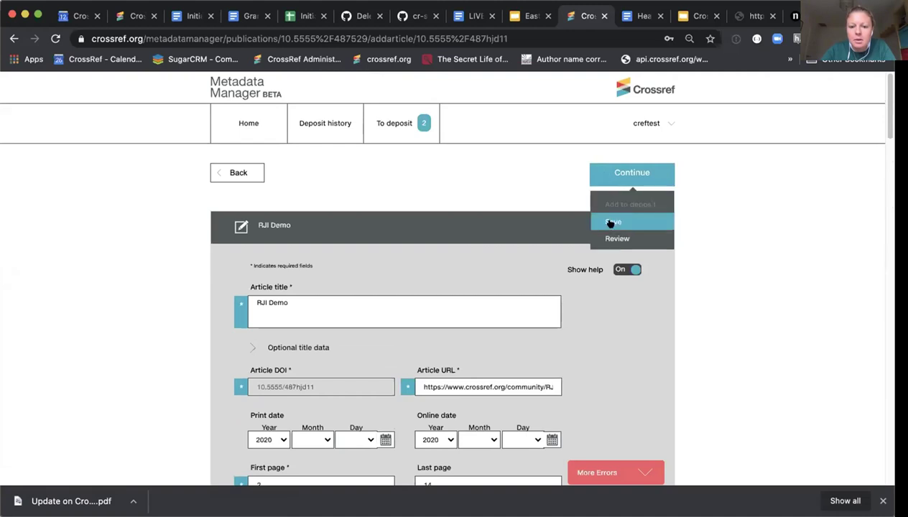
left_click(610, 221)
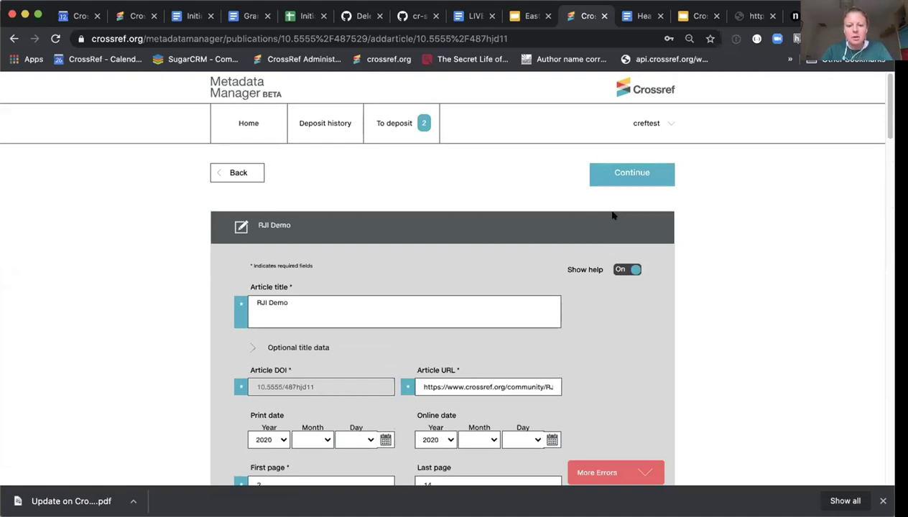
- Open the Related works article from the deposit list and save it for deposit
left_click(390, 123)
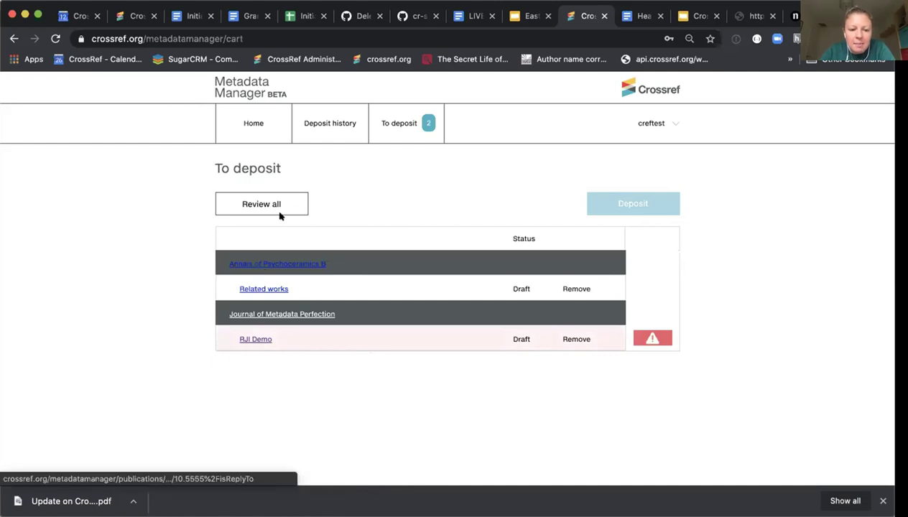
left_click(266, 288)
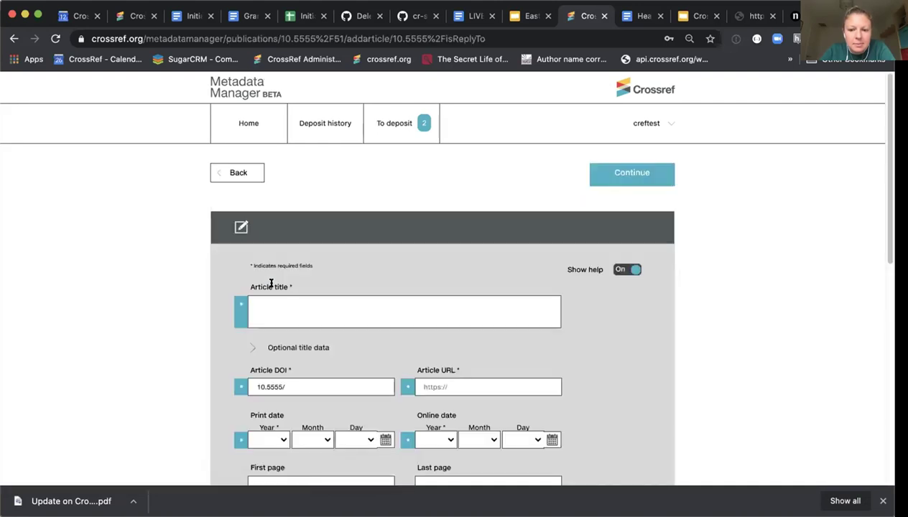
left_click(626, 178)
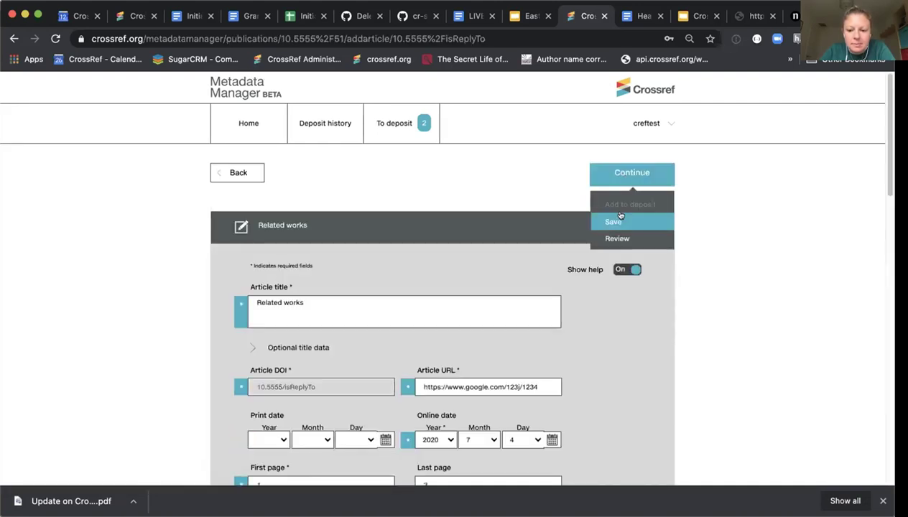
left_click(619, 215)
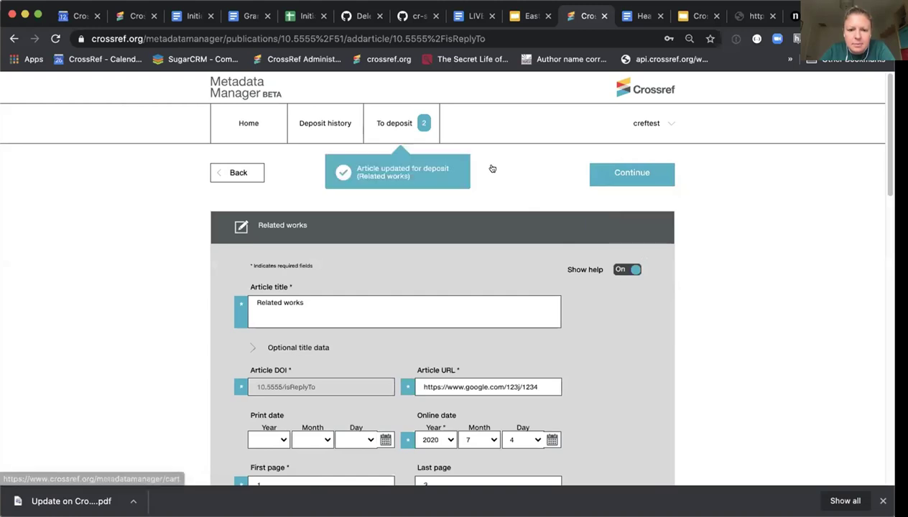
- Remove RJI Demo from the deposit list and deposit the remaining Related works article
left_click(393, 124)
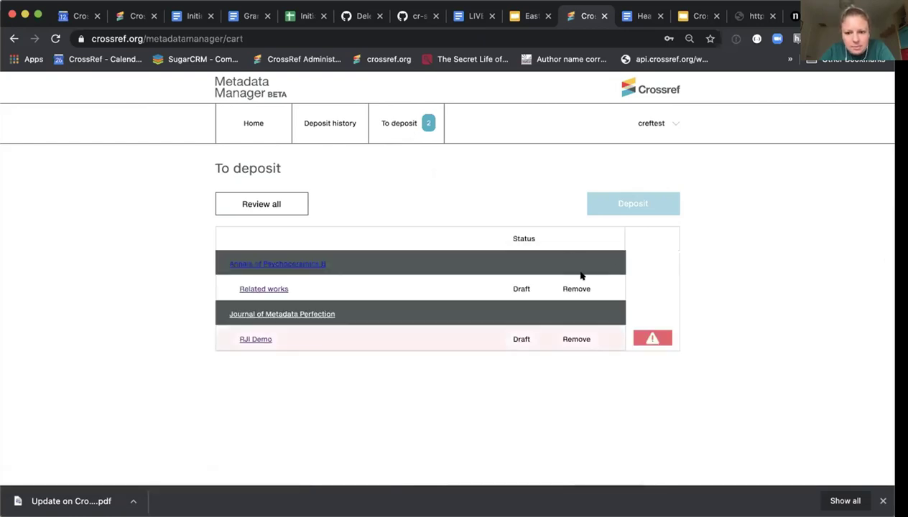
left_click(575, 339)
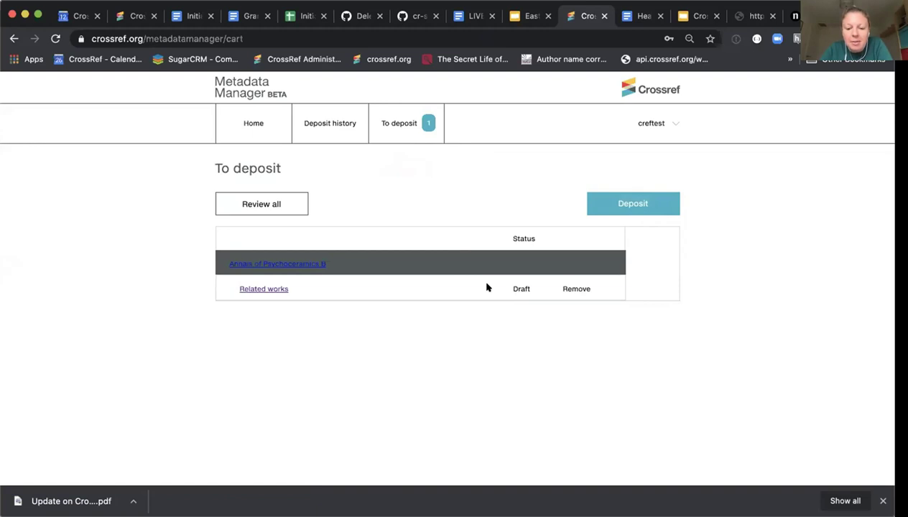
left_click(627, 204)
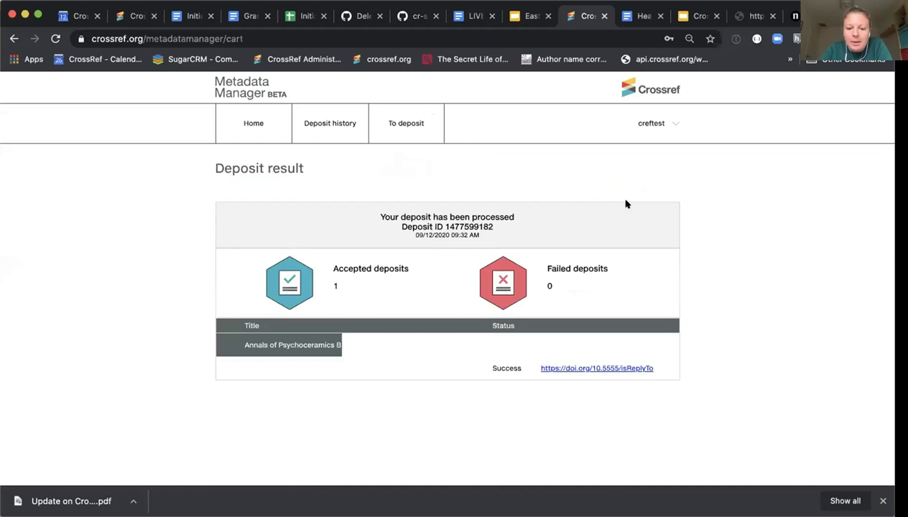
- Open the deposited article's DOI link in a new tab and look through the deposit history
right_click(570, 367)
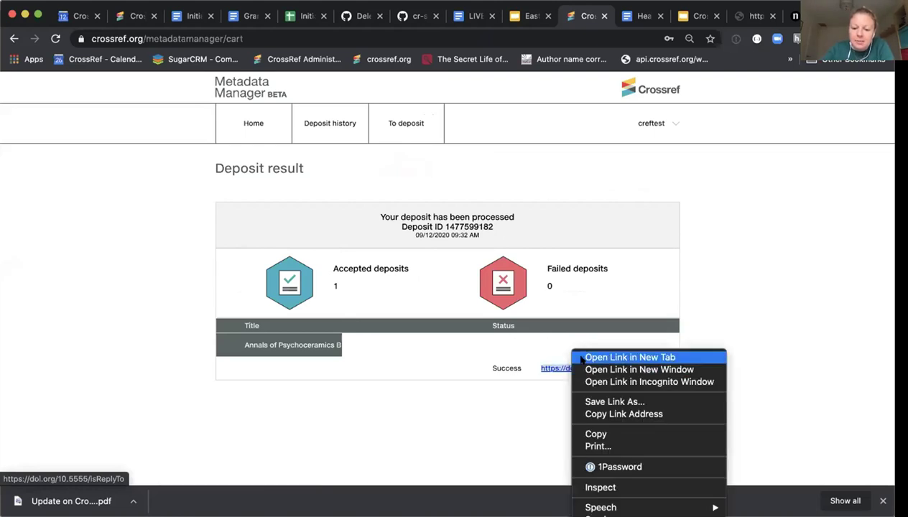
left_click(581, 358)
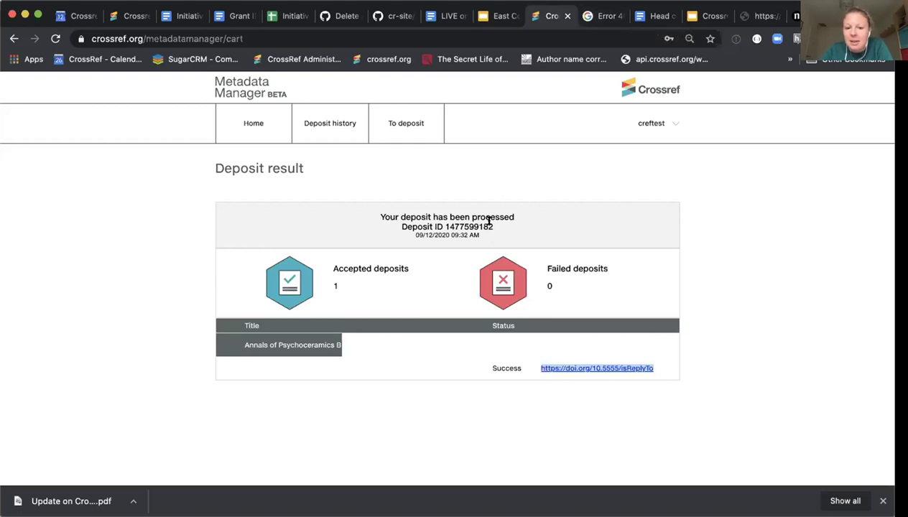
left_click(336, 123)
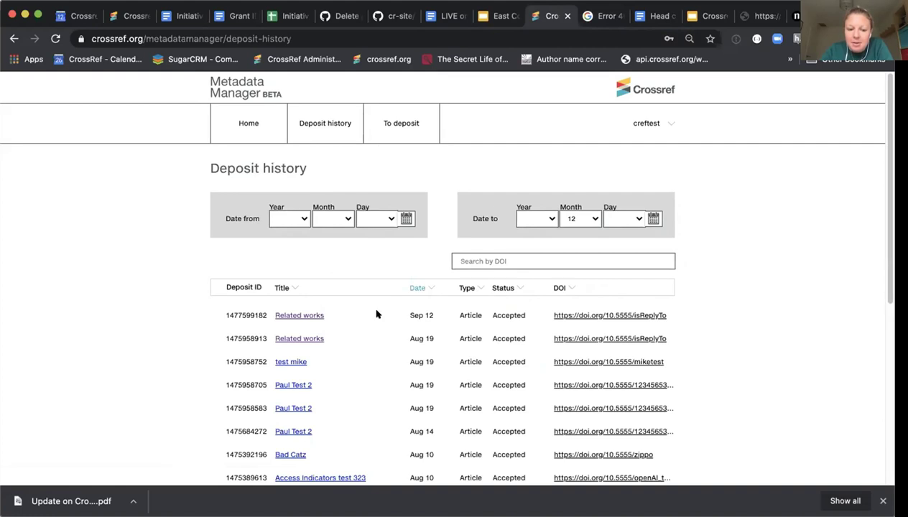
left_click(518, 256)
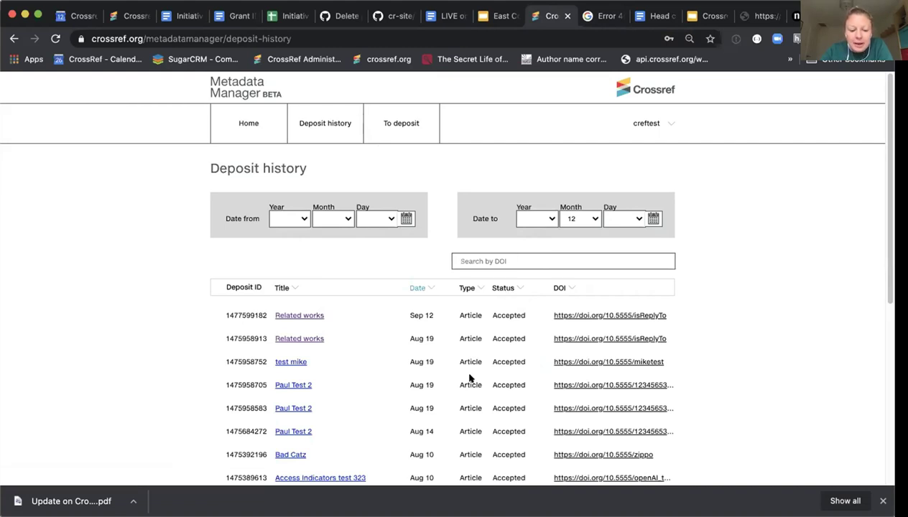
left_click_drag(886, 291, 891, 468)
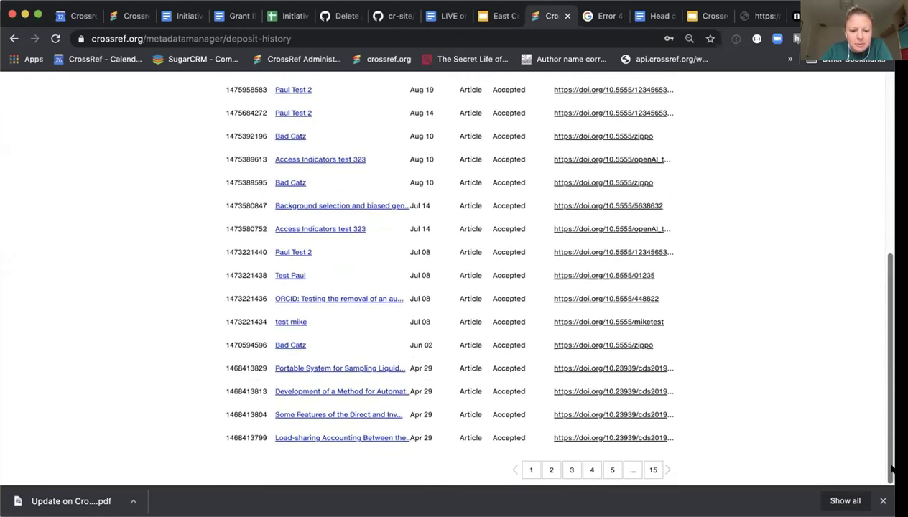
scroll(449, 477, "up", 1)
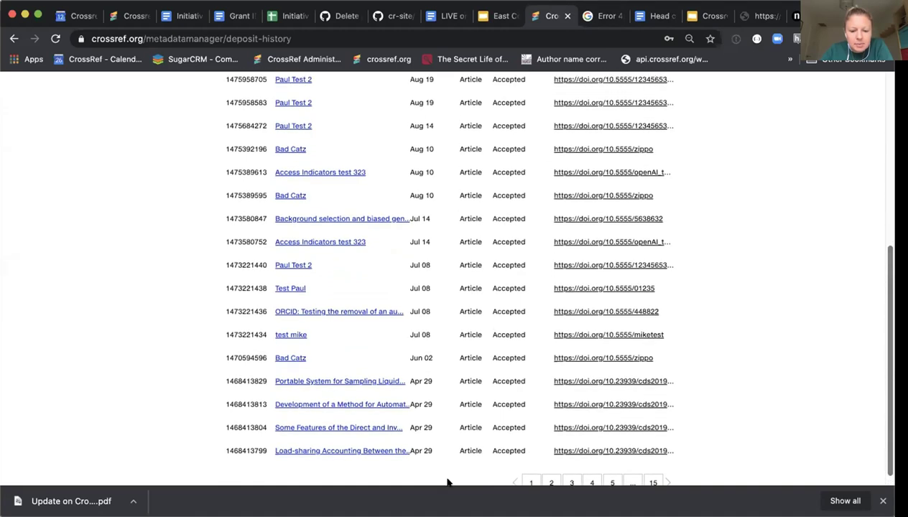
- Open the article Some Features of the Direct and Inverse Transformation of Random Variables and set its online date to year 2019, month 2
left_click(353, 427)
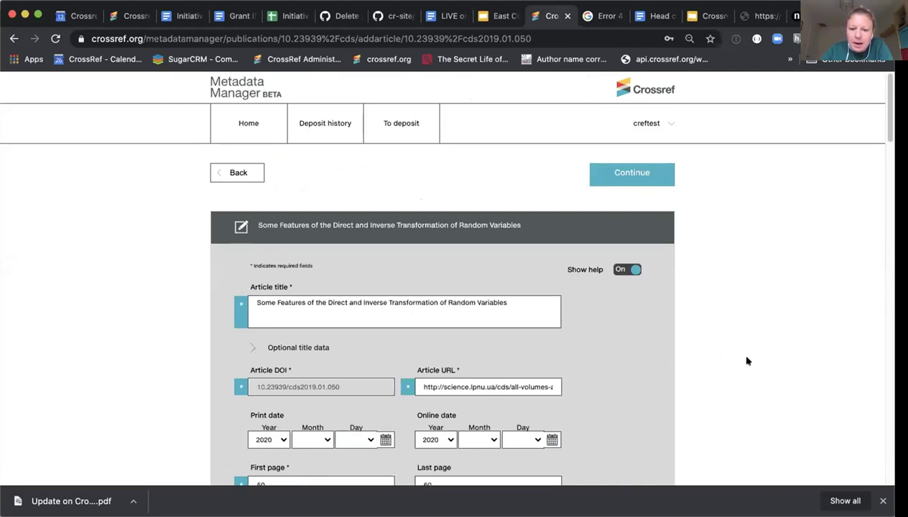
scroll(616, 389, "down", 8)
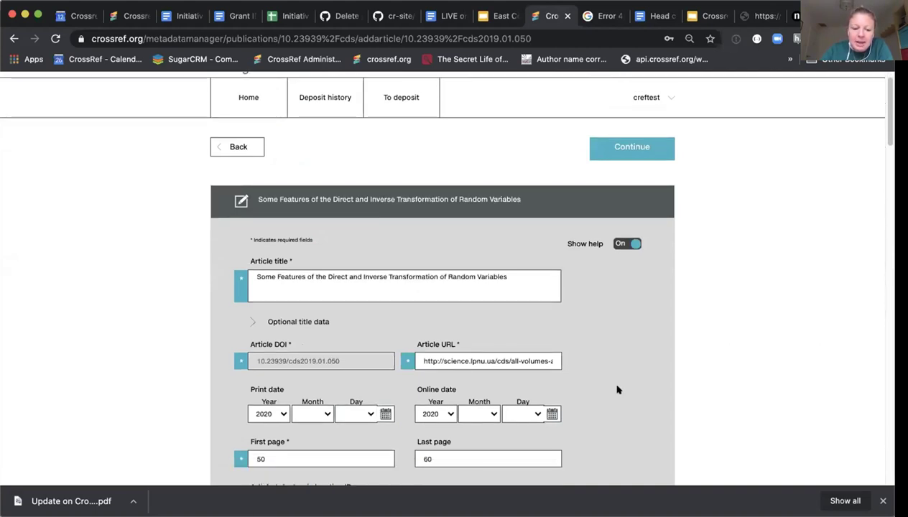
scroll(616, 389, "down", 8)
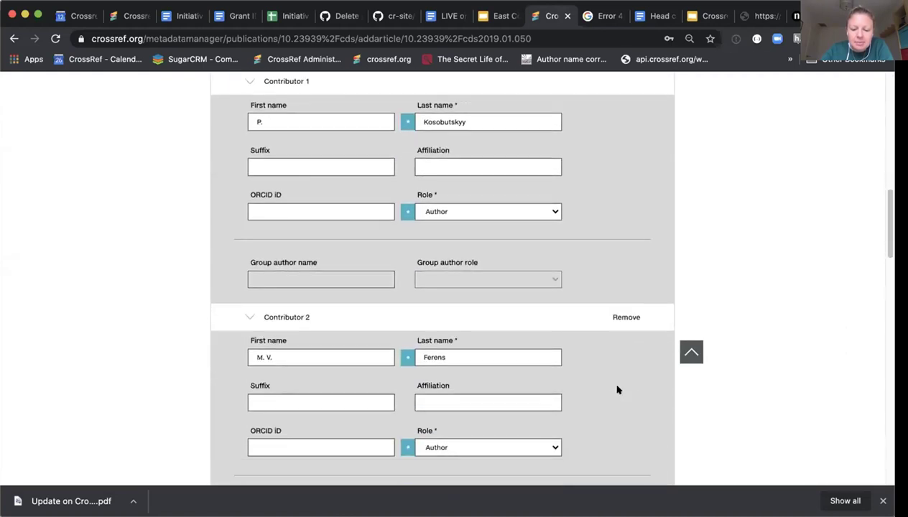
left_click(691, 352)
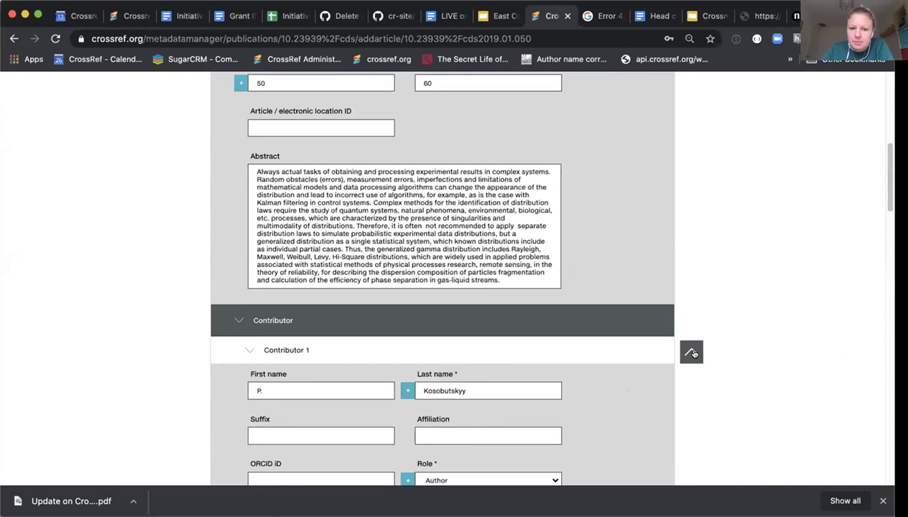
left_click(450, 438)
key("Escape")
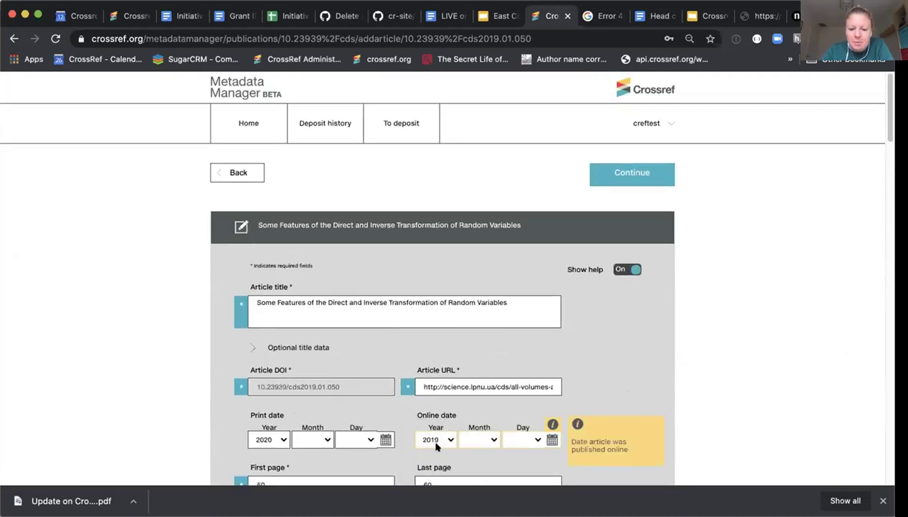
left_click(475, 435)
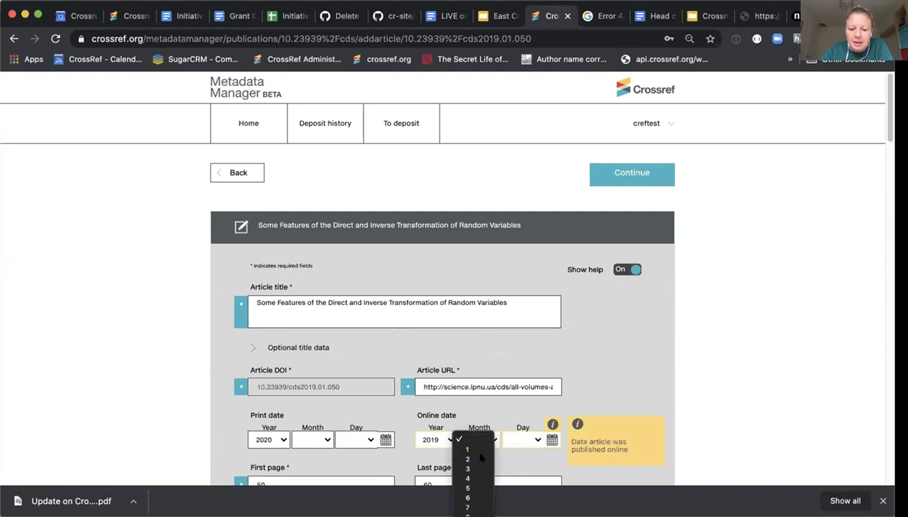
left_click(480, 458)
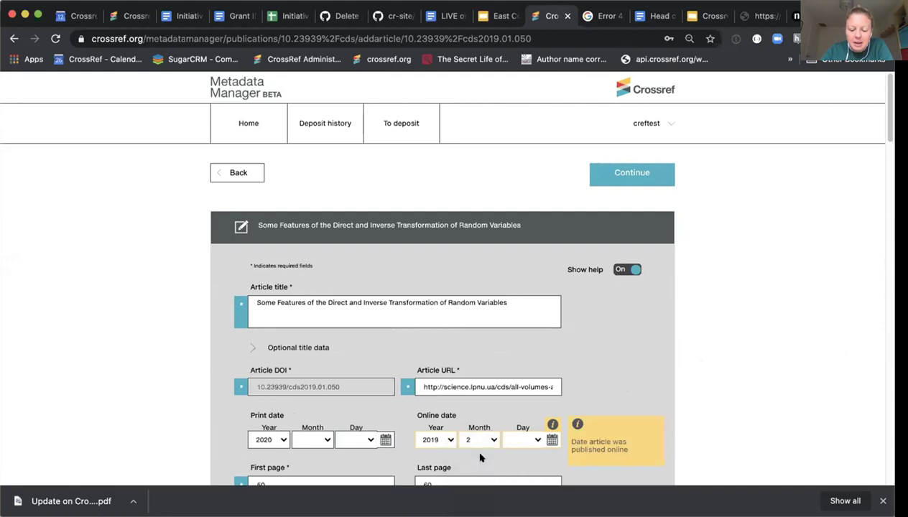
- Add the updated Random Variables article to the deposit list and deposit it
left_click(631, 174)
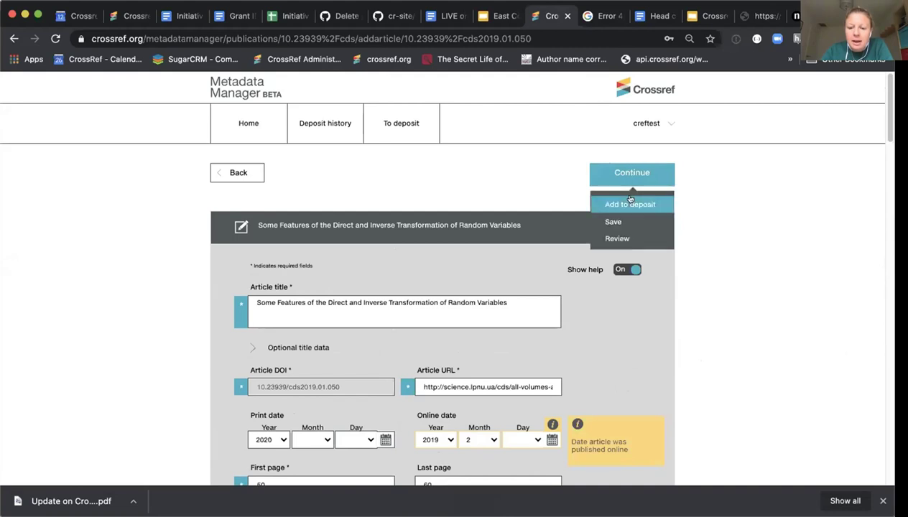
left_click(630, 201)
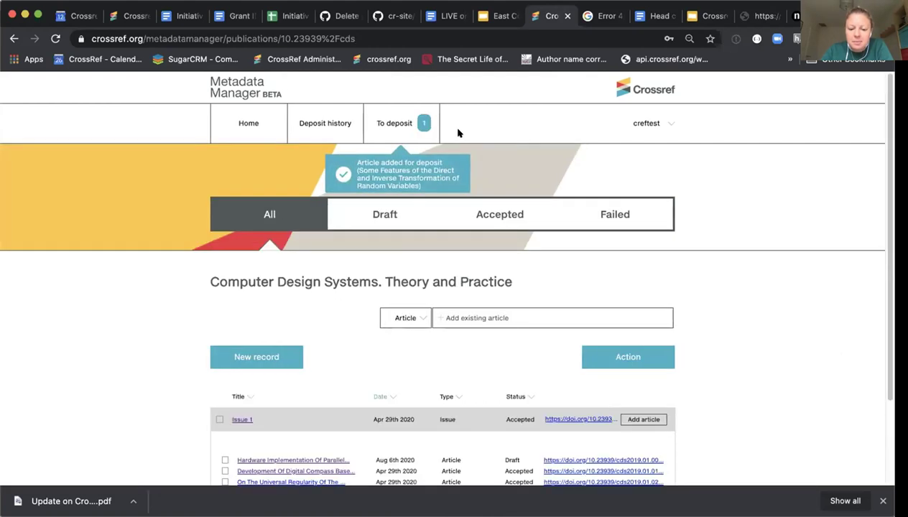
left_click(399, 122)
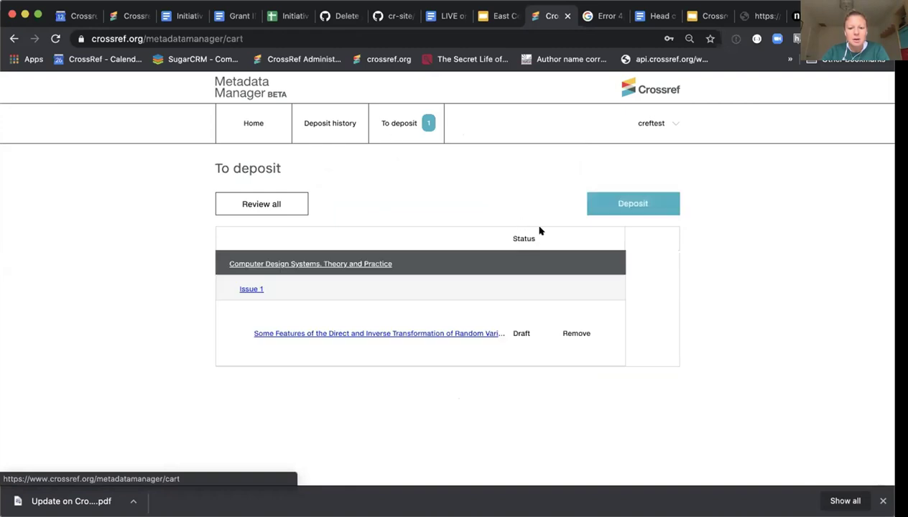
left_click(611, 200)
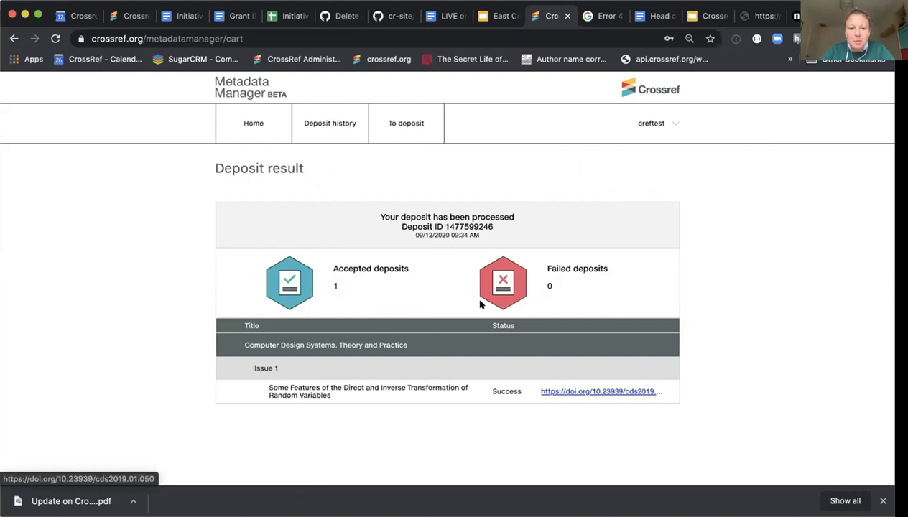
- Open the deposit history to review the latest submission
left_click(328, 121)
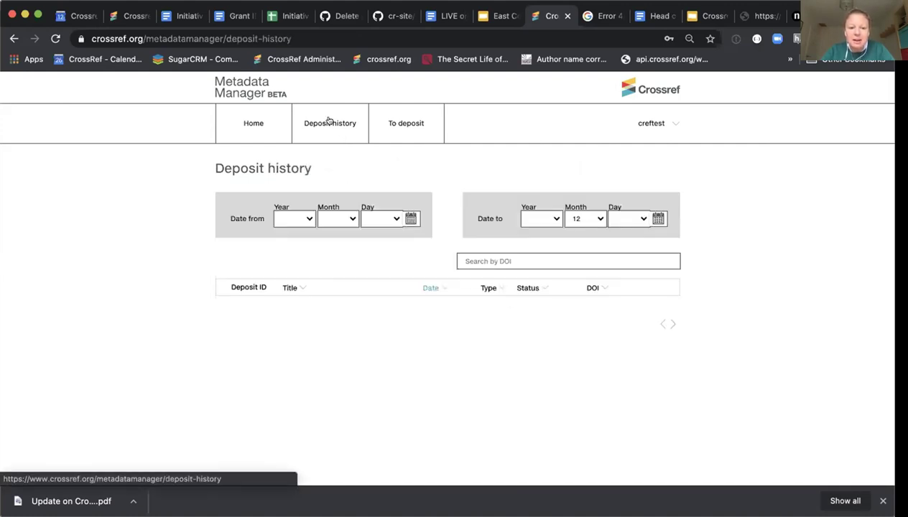